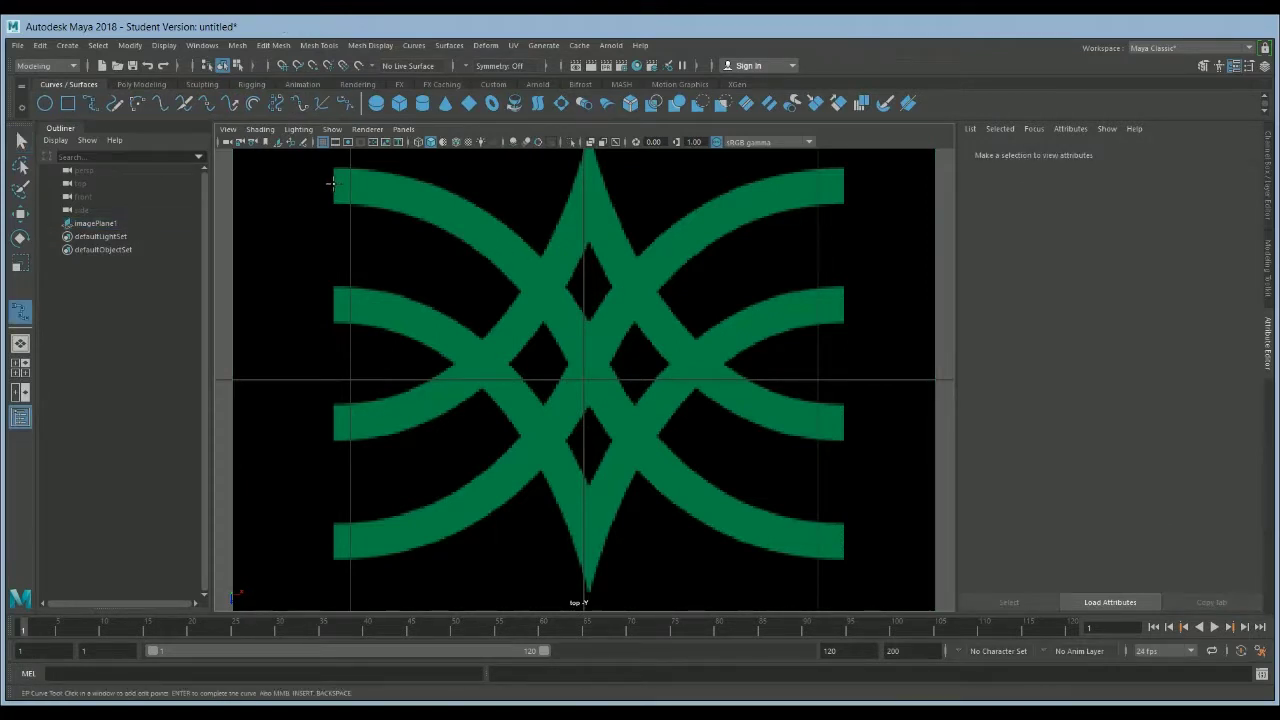
Move the image plane so the green emblem is centred on the grid axes, ending at about 0.07 along Z.
{"action": "key", "text": "q"}
{"action": "left_click", "coordinate": [709, 329]}
{"action": "key", "text": "w"}
{"action": "left_click_drag", "start_coordinate": [640, 379], "coordinate": [619, 380]}
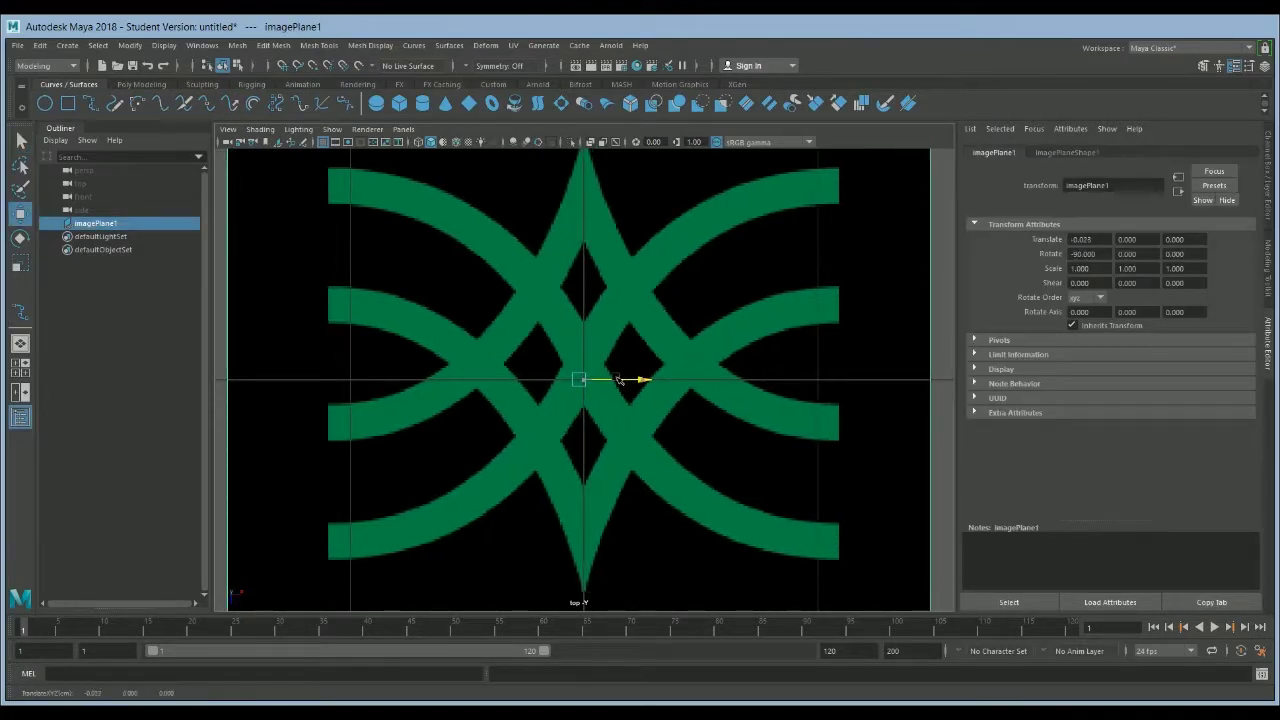
{"action": "left_click_drag", "start_coordinate": [577, 443], "coordinate": [581, 449]}
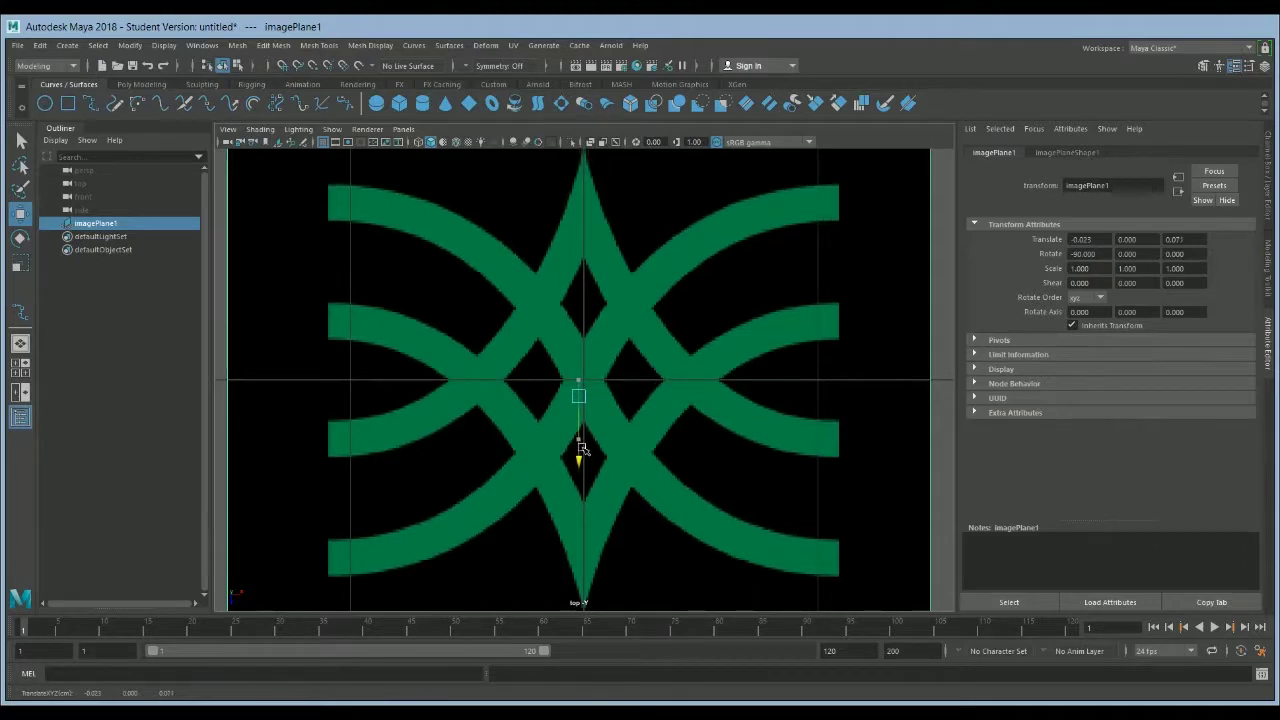
Draw an EP curve along the middle of the upper-left band, from its outer end to the origin.
{"action": "key", "text": "y"}
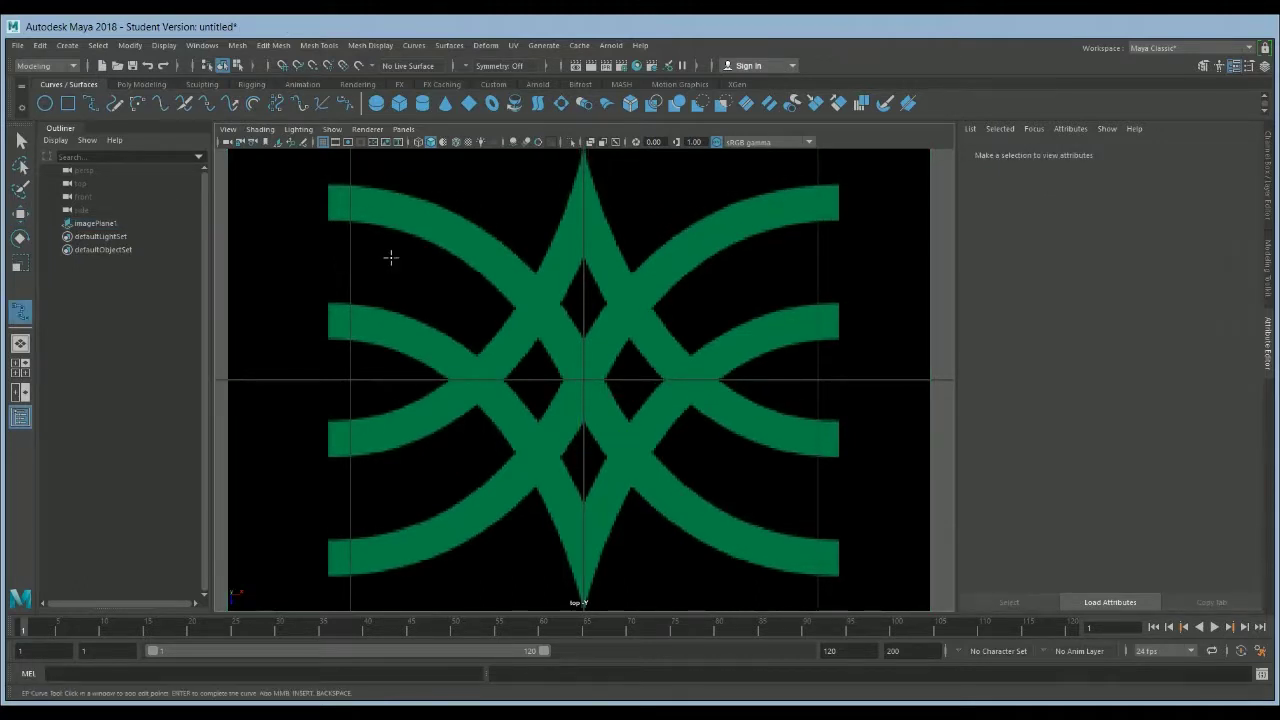
{"action": "left_click", "coordinate": [328, 200]}
{"action": "left_click", "coordinate": [495, 262]}
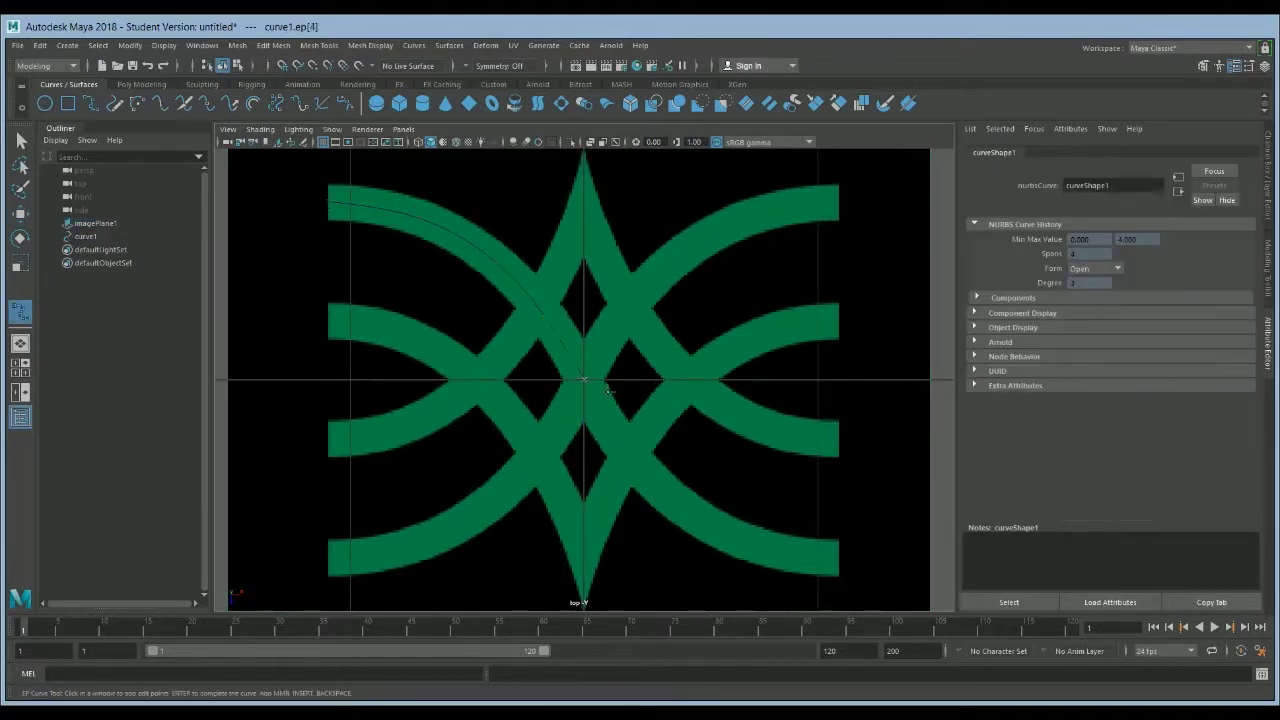
{"action": "key", "text": "Return"}
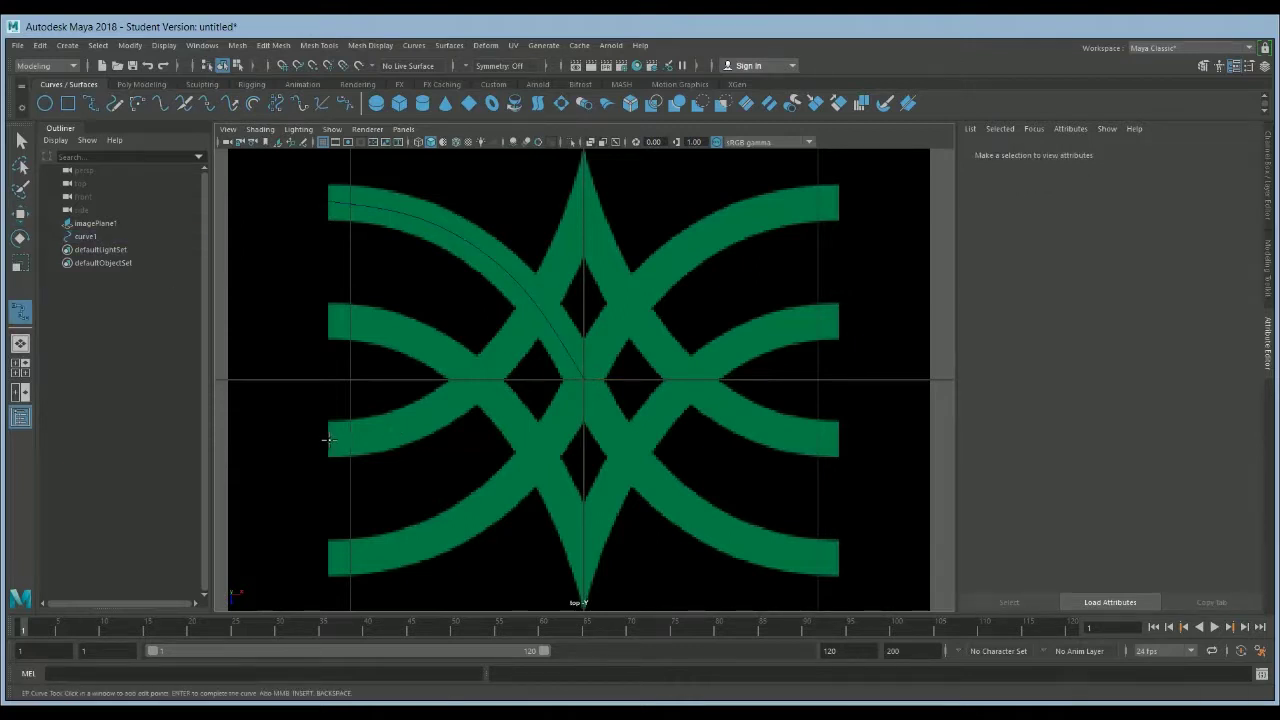
Draw a second EP curve from the outer end of the third left band up to the emblem's top spike.
{"action": "left_click", "coordinate": [328, 440]}
{"action": "left_click", "coordinate": [477, 378]}
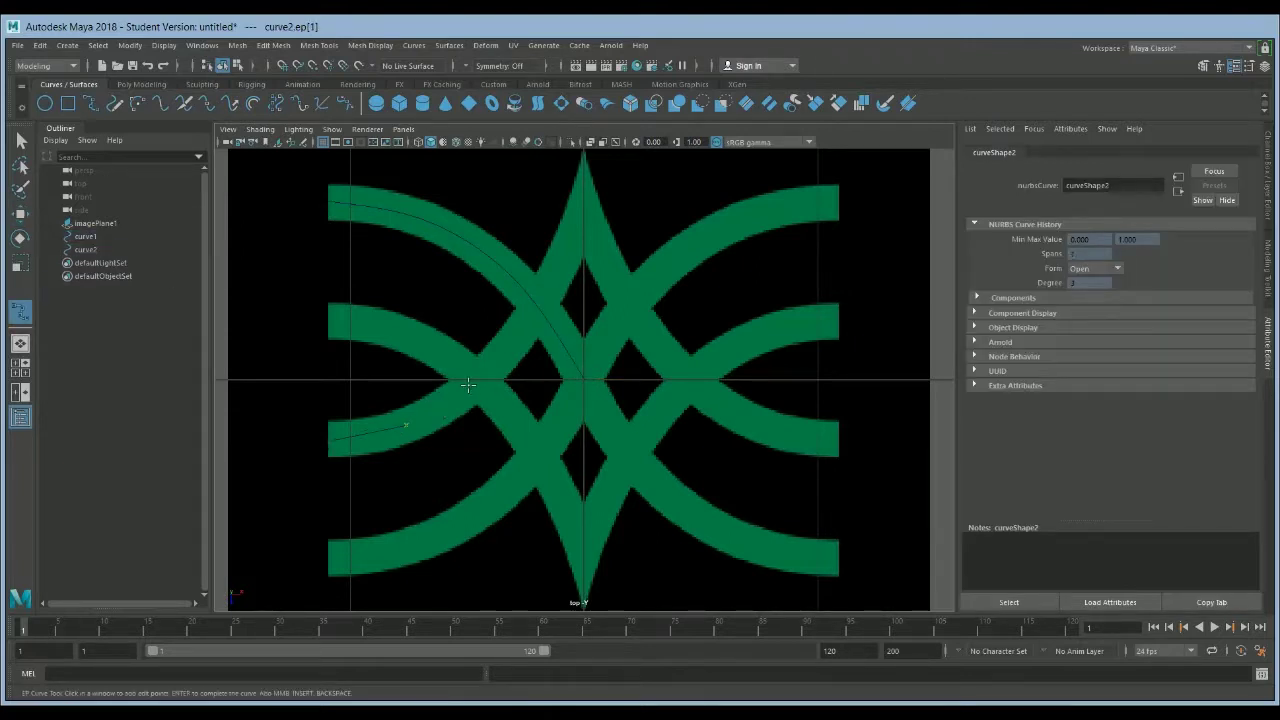
{"action": "left_click", "coordinate": [520, 330]}
{"action": "key", "text": "Return"}
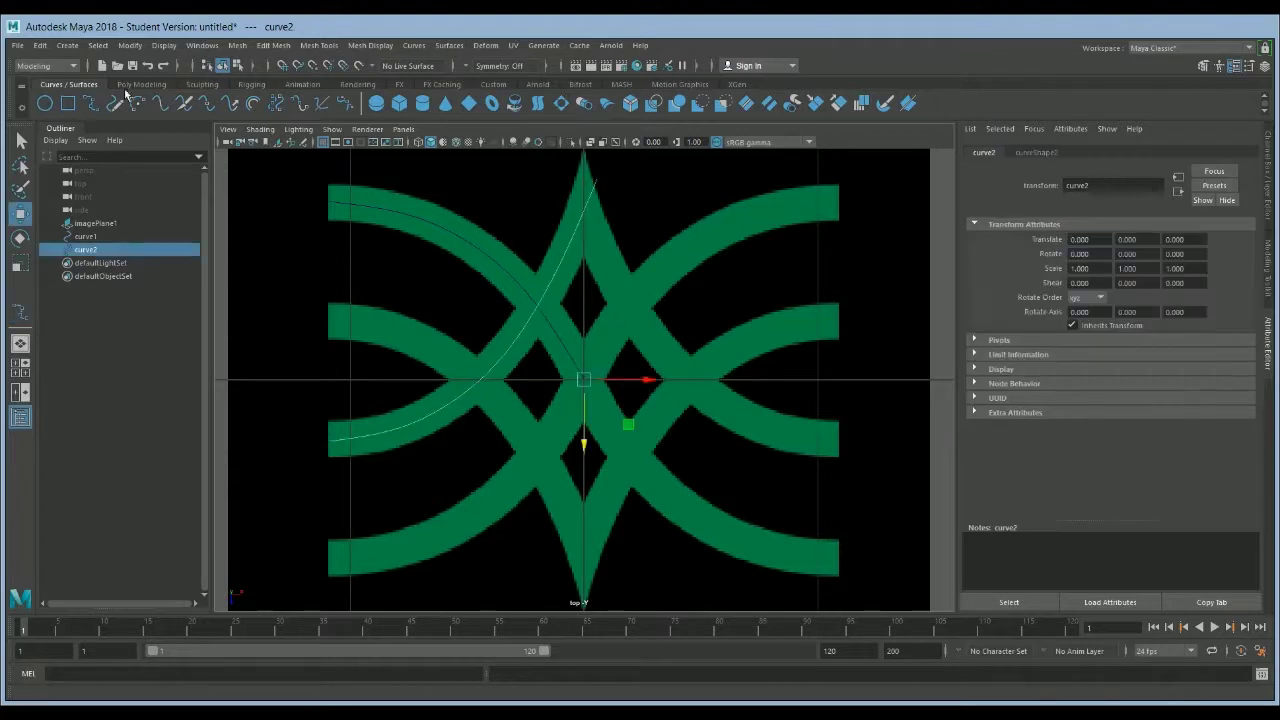
Create a NURBS circle at the origin and extrude it as a tube along each of the two curves.
{"action": "left_click", "coordinate": [45, 103]}
{"action": "left_click", "coordinate": [549, 322], "text": "shift"}
{"action": "left_click", "coordinate": [584, 103]}
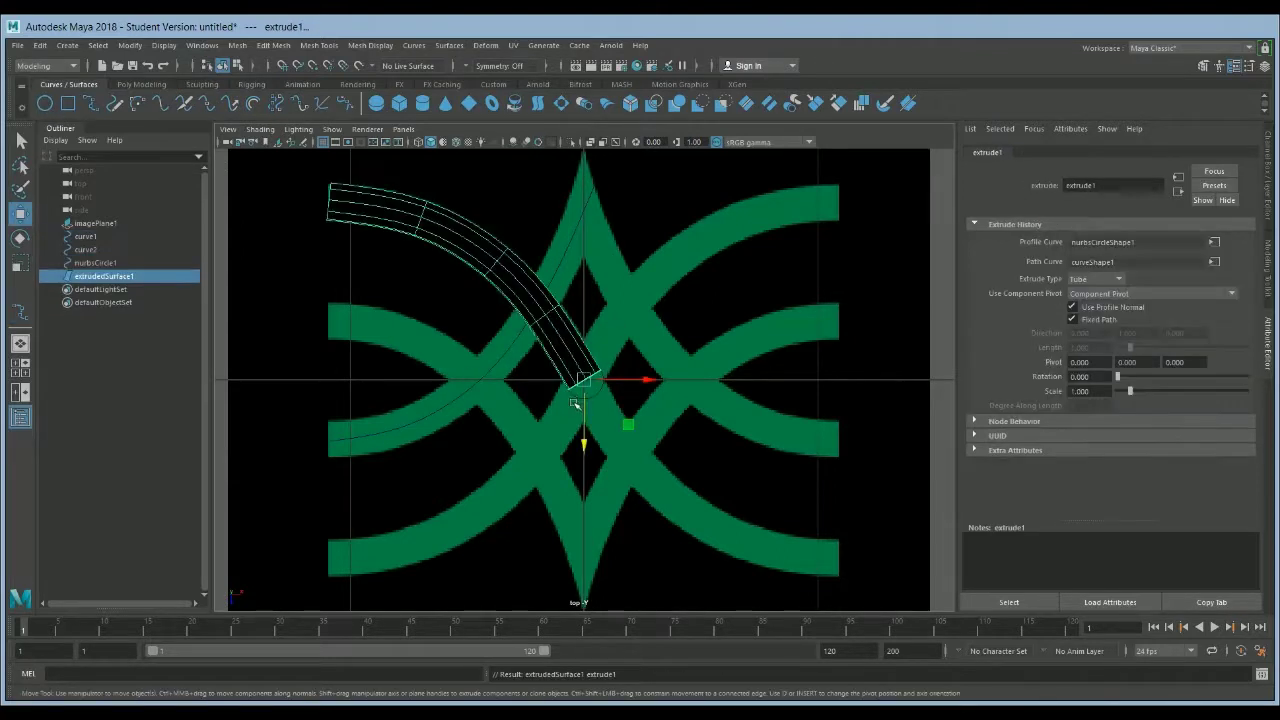
{"action": "left_click", "coordinate": [494, 366], "text": "shift"}
{"action": "key", "text": "g"}
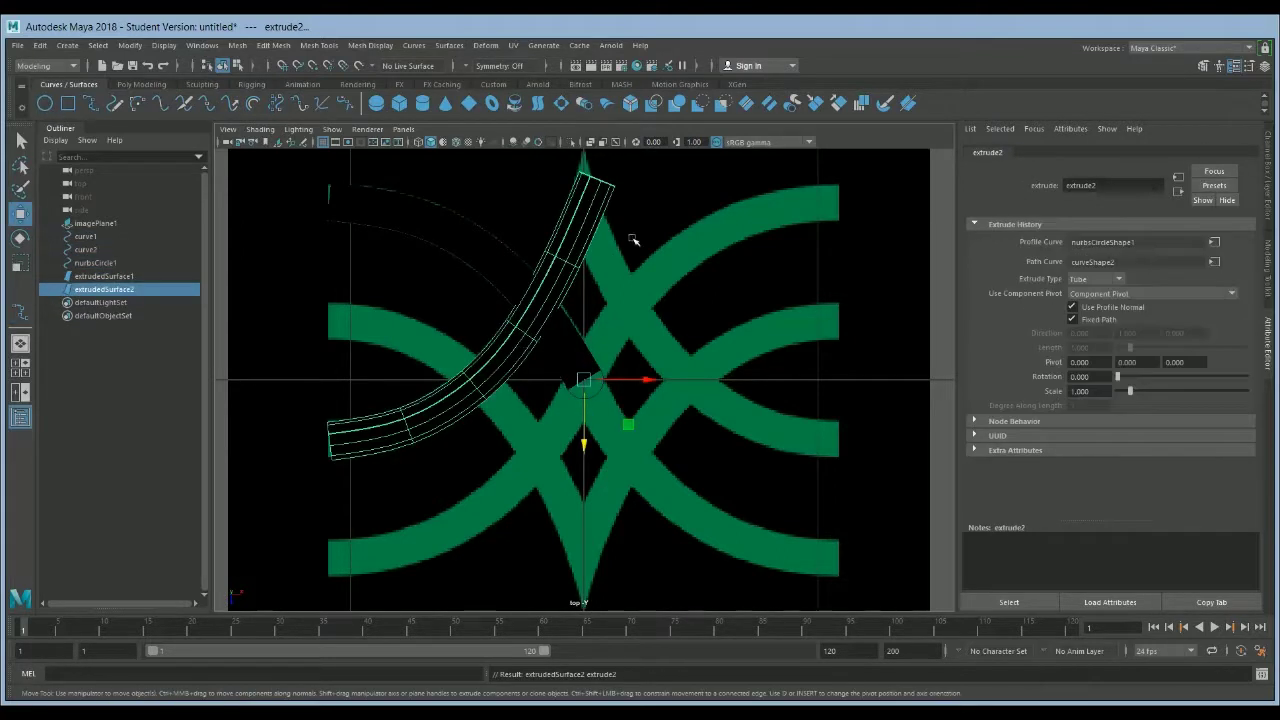
Reverse the surface direction of both extruded tubes and set the shared lambert1 material's colour to green.
{"action": "left_click", "coordinate": [521, 288], "text": "shift"}
{"action": "right_click_drag", "start_coordinate": [523, 417], "coordinate": [548, 330], "text": "shift"}
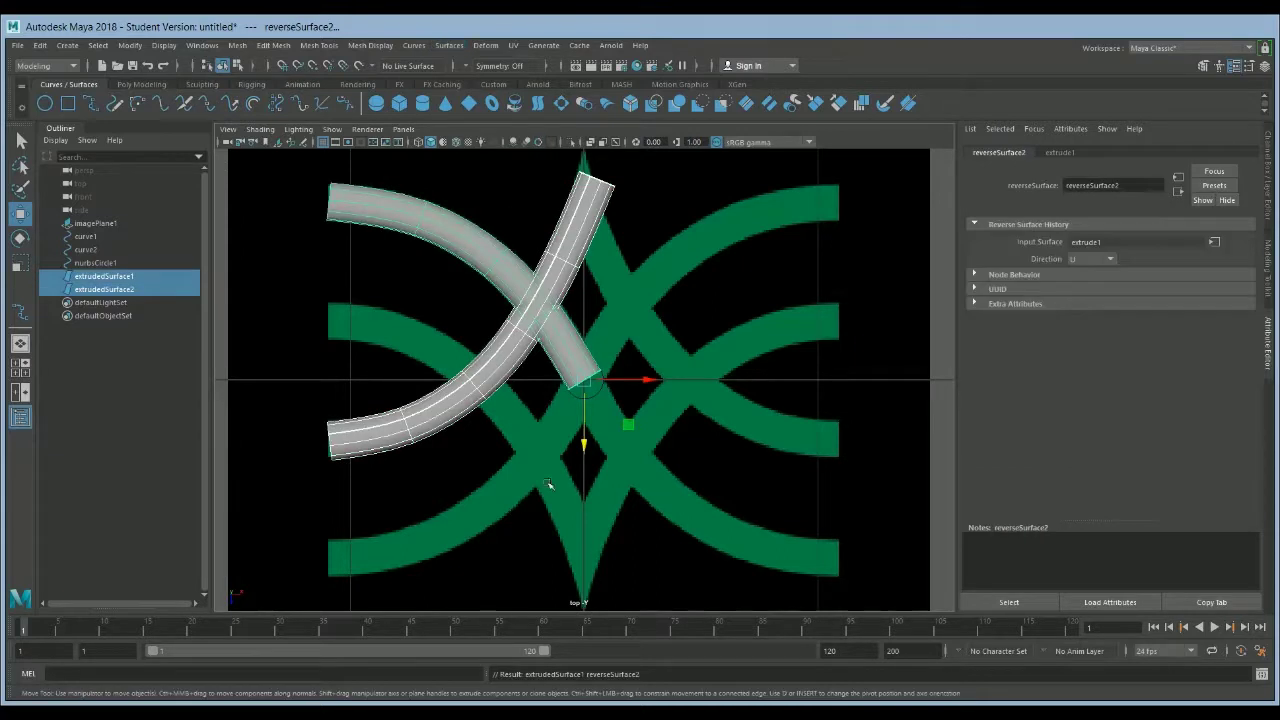
{"action": "left_click", "coordinate": [548, 330]}
{"action": "left_click", "coordinate": [1207, 152]}
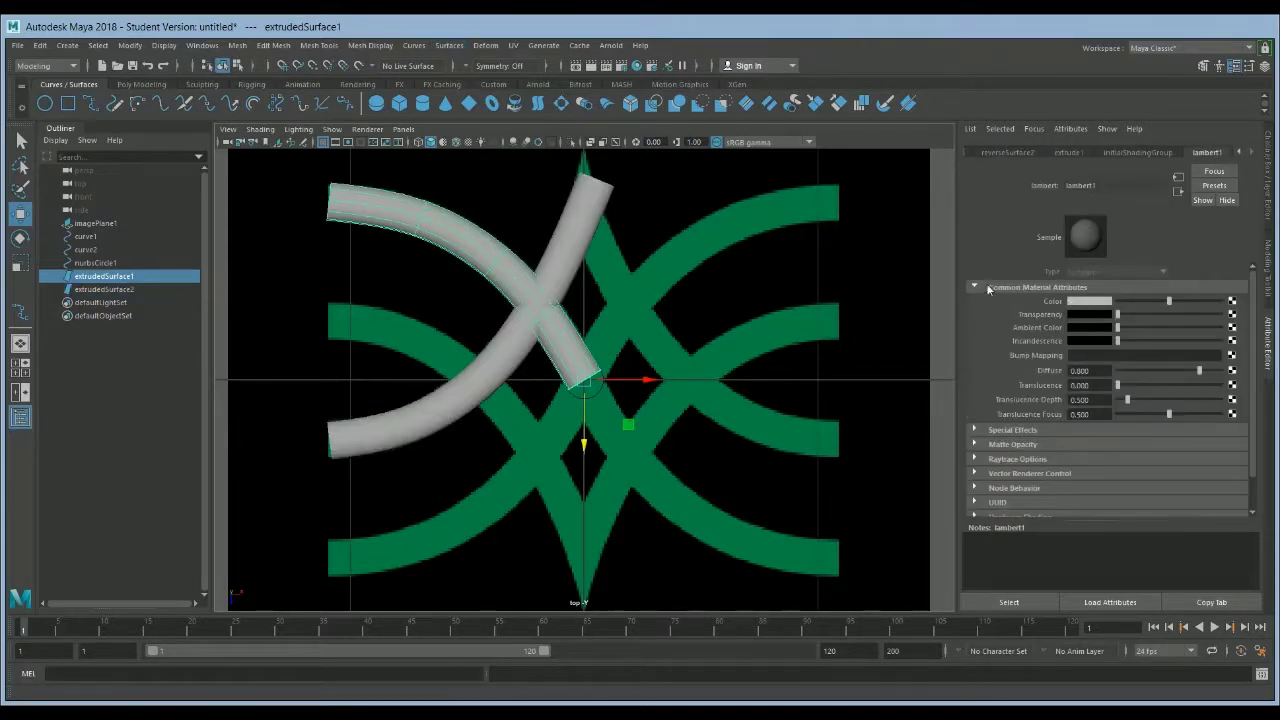
{"action": "left_click", "coordinate": [550, 304]}
Flatten the first two CVs of the upper curve along Z so the tube's outer end is square to the band.
{"action": "scroll", "coordinate": [520, 312], "scroll_direction": "up", "scroll_amount": 6}
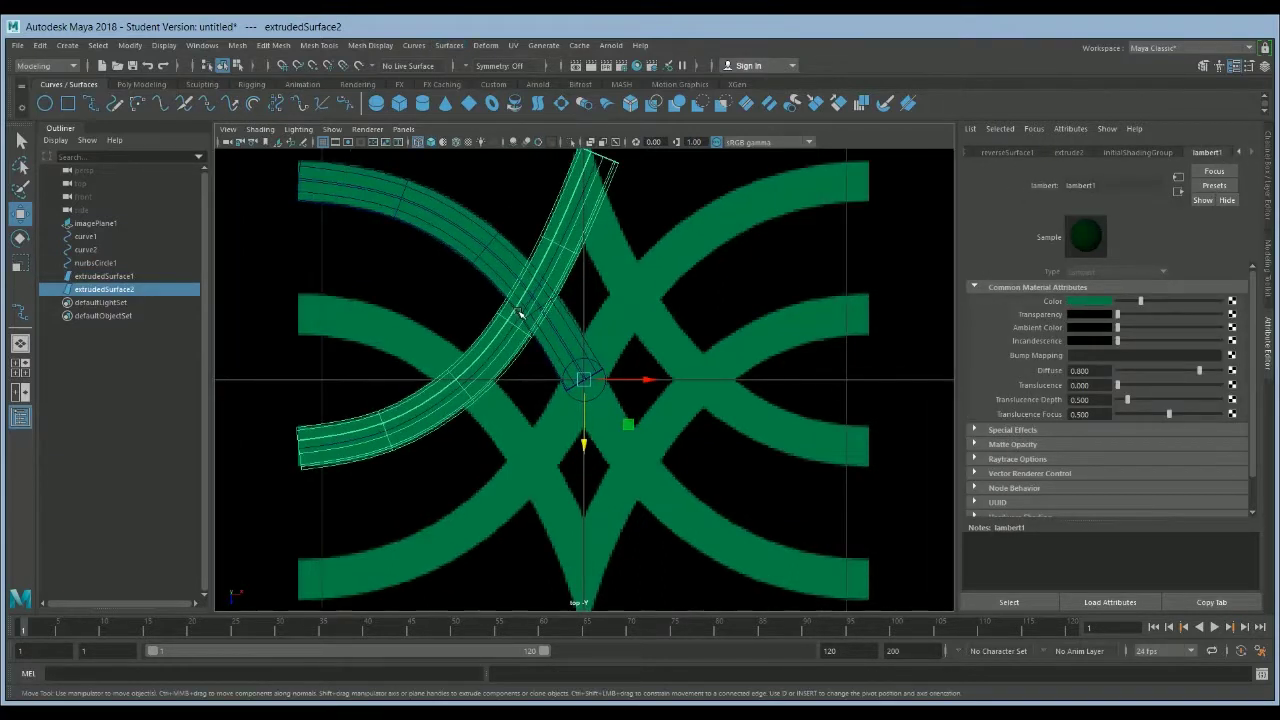
{"action": "left_click", "coordinate": [612, 293]}
{"action": "left_click", "coordinate": [613, 290]}
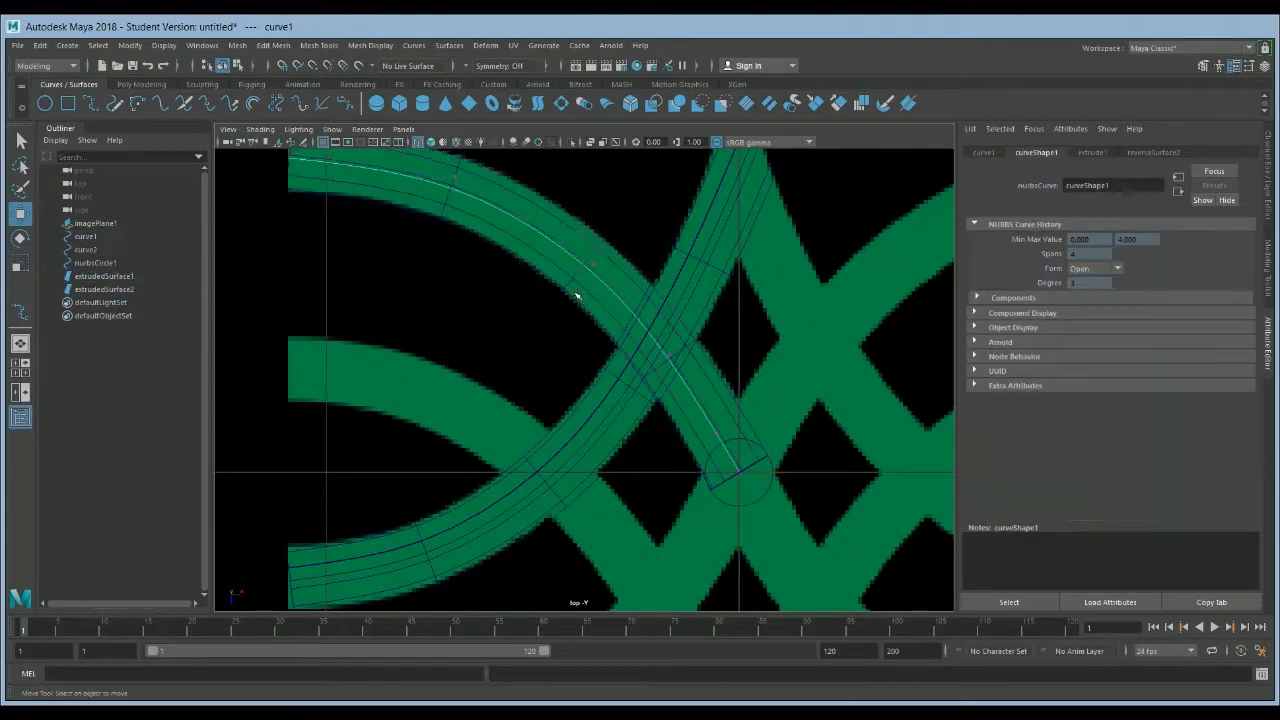
{"action": "key", "text": "F8"}
{"action": "middle_click_drag", "start_coordinate": [574, 294], "coordinate": [719, 399], "text": "alt"}
{"action": "left_click_drag", "start_coordinate": [414, 243], "coordinate": [505, 329]}
{"action": "key", "text": "r"}
{"action": "middle_click_drag", "start_coordinate": [505, 329], "coordinate": [591, 457], "text": "alt"}
{"action": "left_click", "coordinate": [585, 441]}
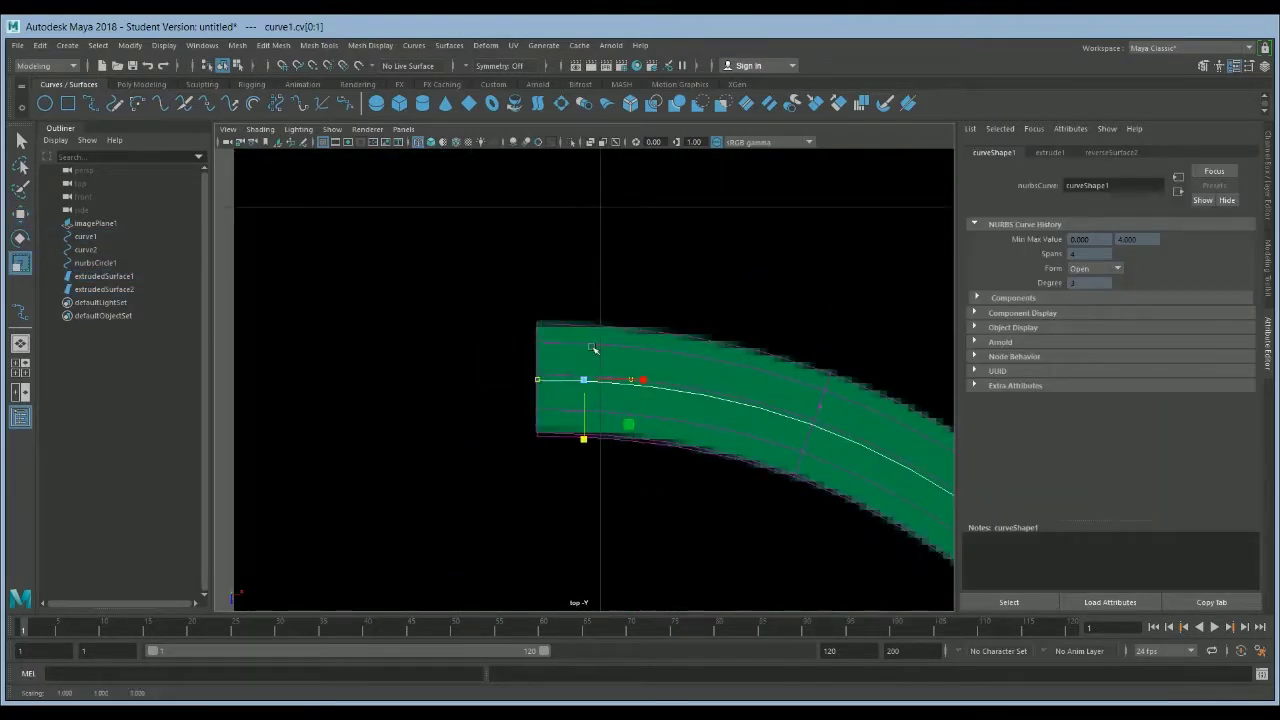
Adjust the middle CVs of the upper curve so its tube follows the green band.
{"action": "key", "text": "w"}
{"action": "middle_click_drag", "start_coordinate": [866, 449], "coordinate": [420, 283], "text": "alt"}
{"action": "key", "text": "Right"}
{"action": "key", "text": "Right"}
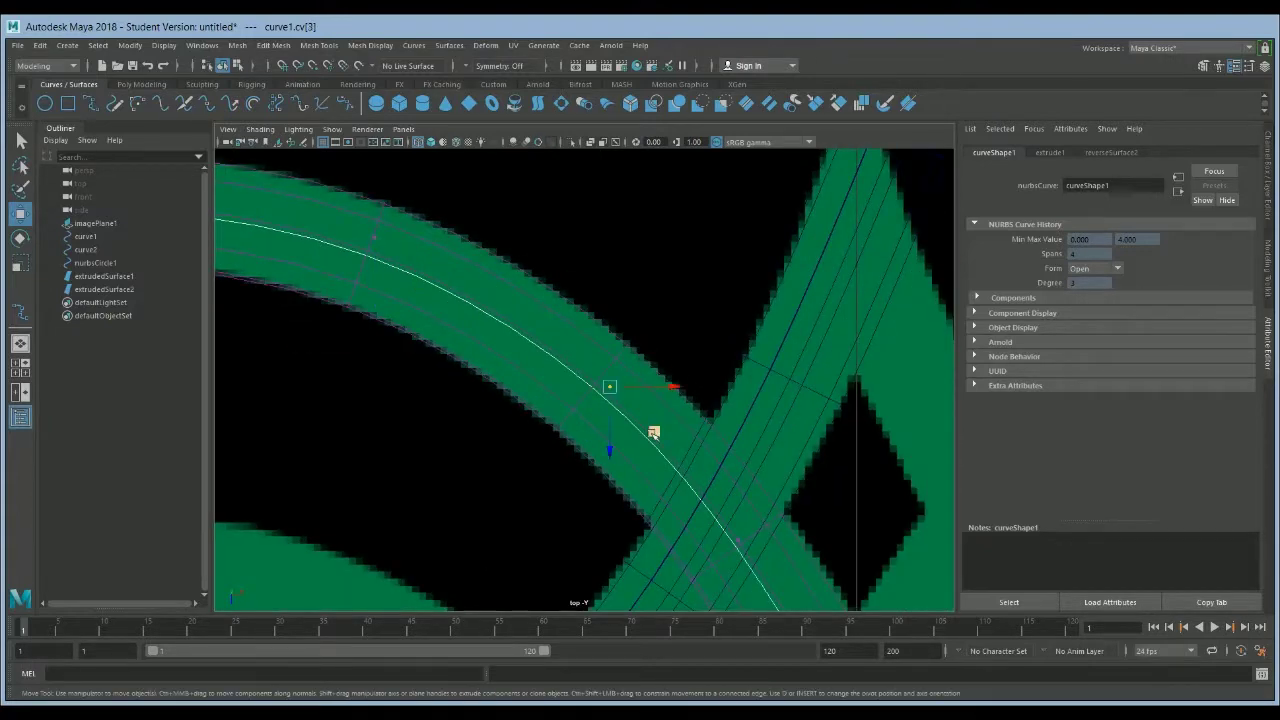
Snap the upper curve's last CV to the origin and shift the CV before it to match the band.
{"action": "middle_click_drag", "start_coordinate": [653, 432], "coordinate": [498, 262], "text": "alt"}
{"action": "key", "text": "Right"}
{"action": "key", "text": "Right"}
{"action": "key", "text": "Right"}
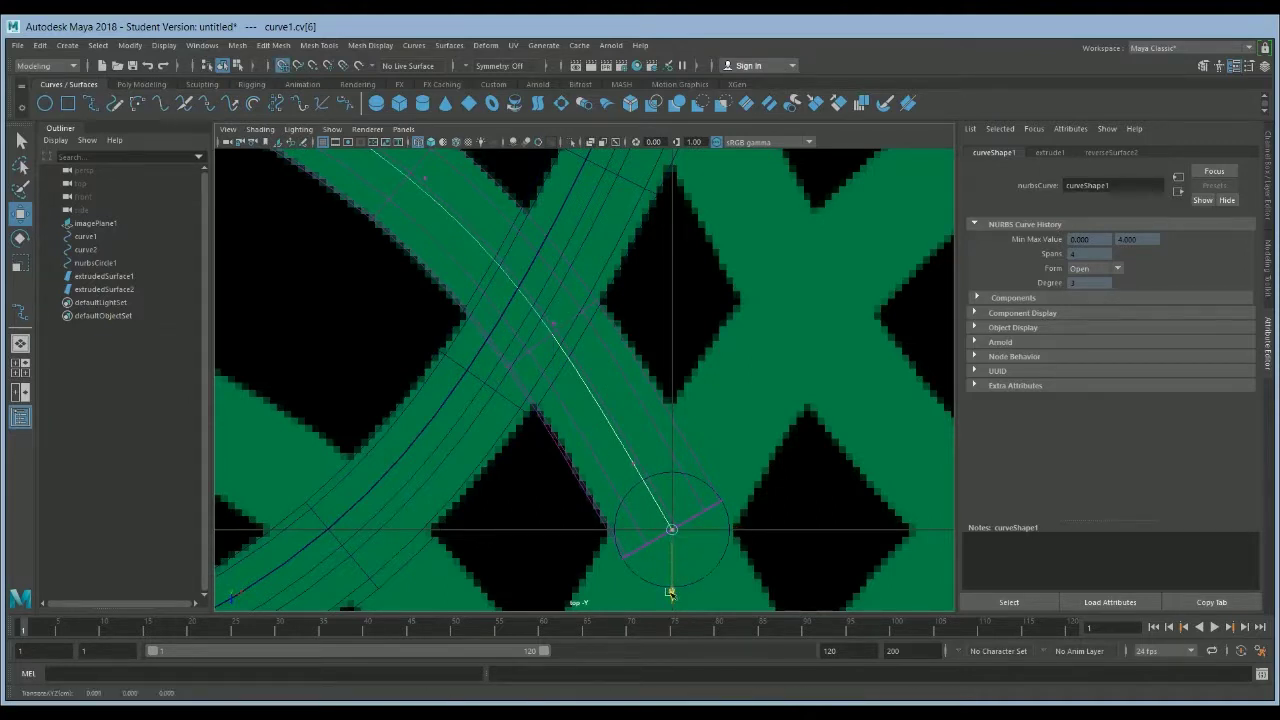
{"action": "key", "text": "Left"}
{"action": "left_click_drag", "start_coordinate": [677, 509], "coordinate": [677, 494]}
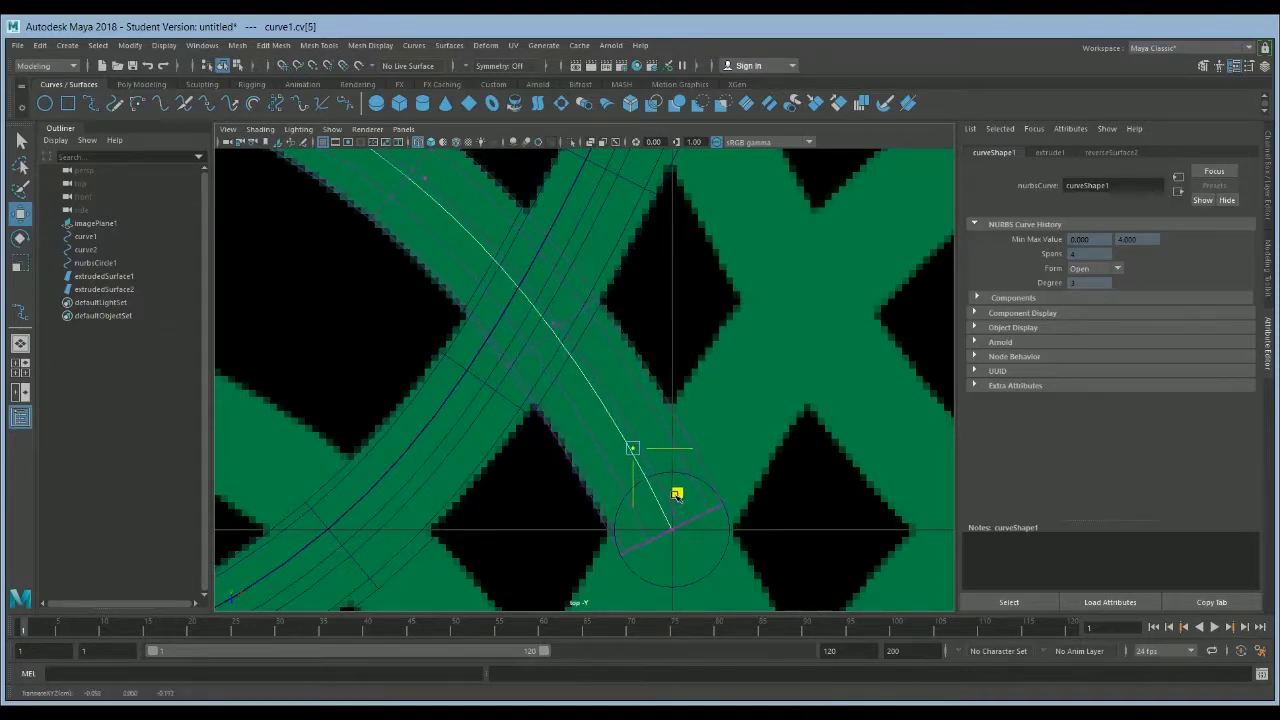
{"action": "key", "text": "space"}
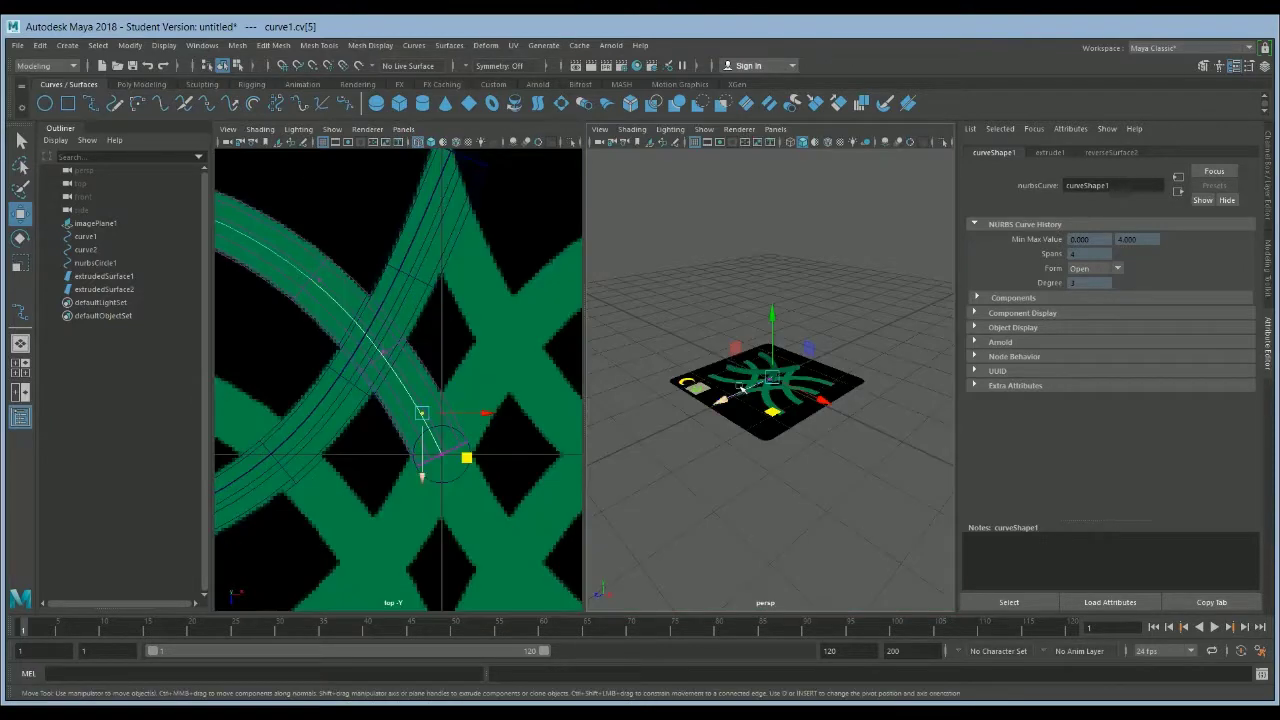
{"action": "key", "text": "space"}
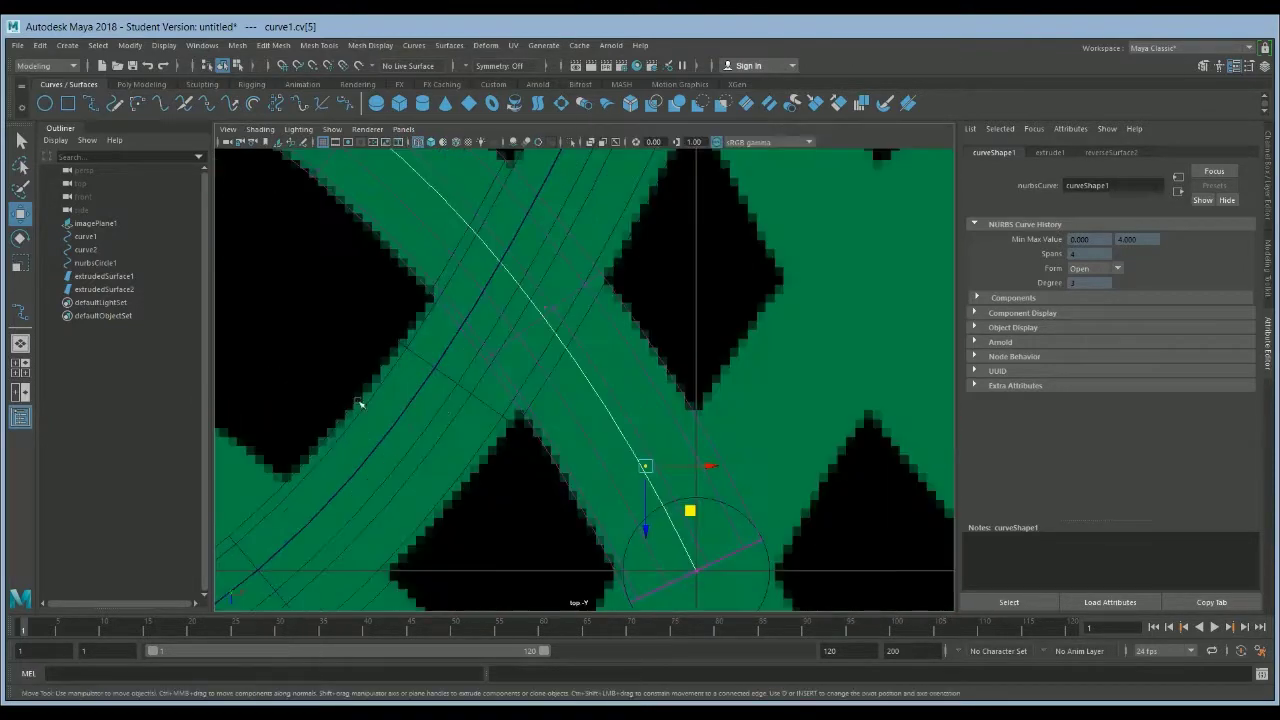
Level the first two CVs of the lower curve and reposition its starting CVs to fit the band's outer end.
{"action": "left_click", "coordinate": [443, 409]}
{"action": "scroll", "coordinate": [619, 411], "scroll_direction": "up", "scroll_amount": 3}
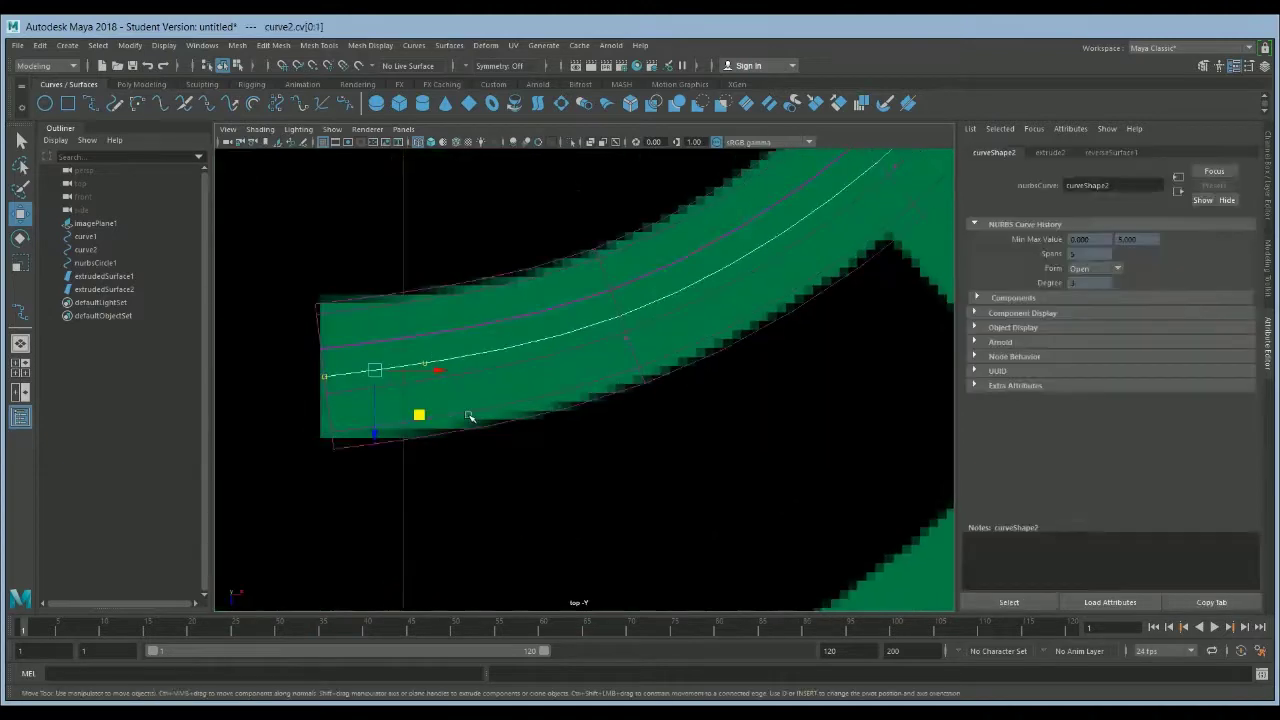
{"action": "left_click_drag", "start_coordinate": [440, 370], "coordinate": [420, 370]}
{"action": "middle_click_drag", "start_coordinate": [420, 370], "coordinate": [380, 438], "text": "alt"}
{"action": "left_click", "coordinate": [583, 402]}
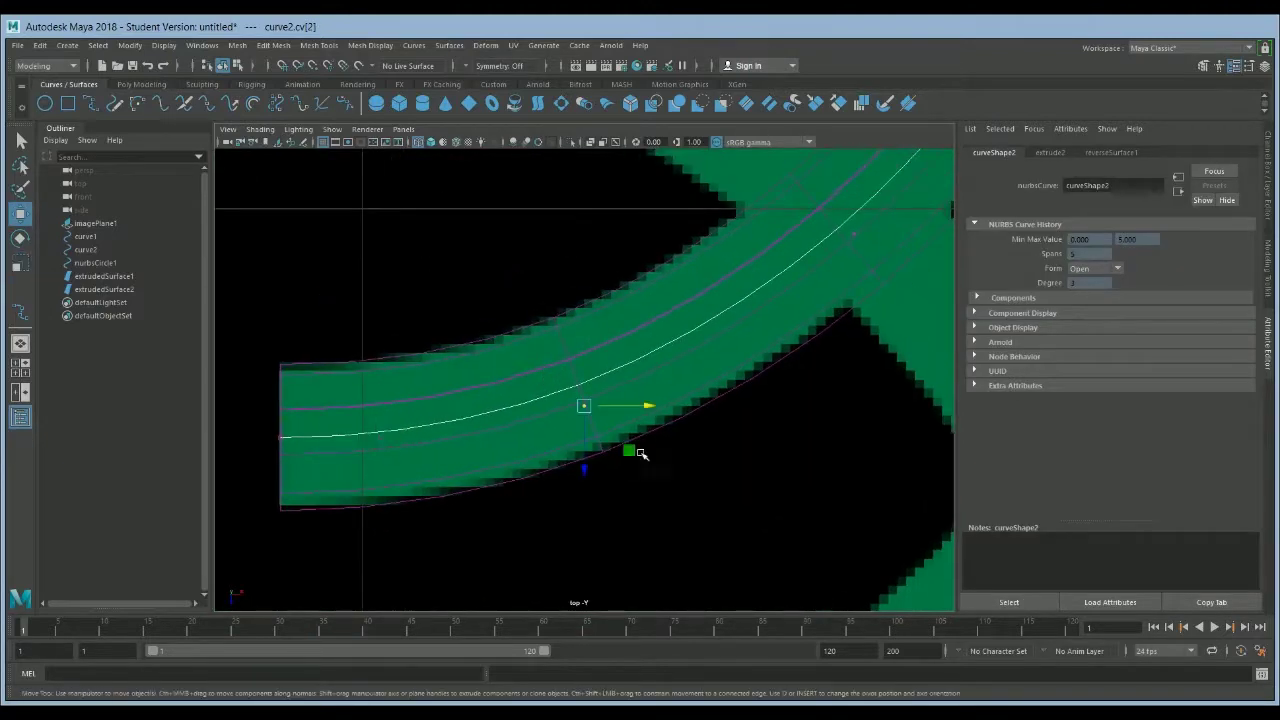
{"action": "left_click", "coordinate": [329, 443]}
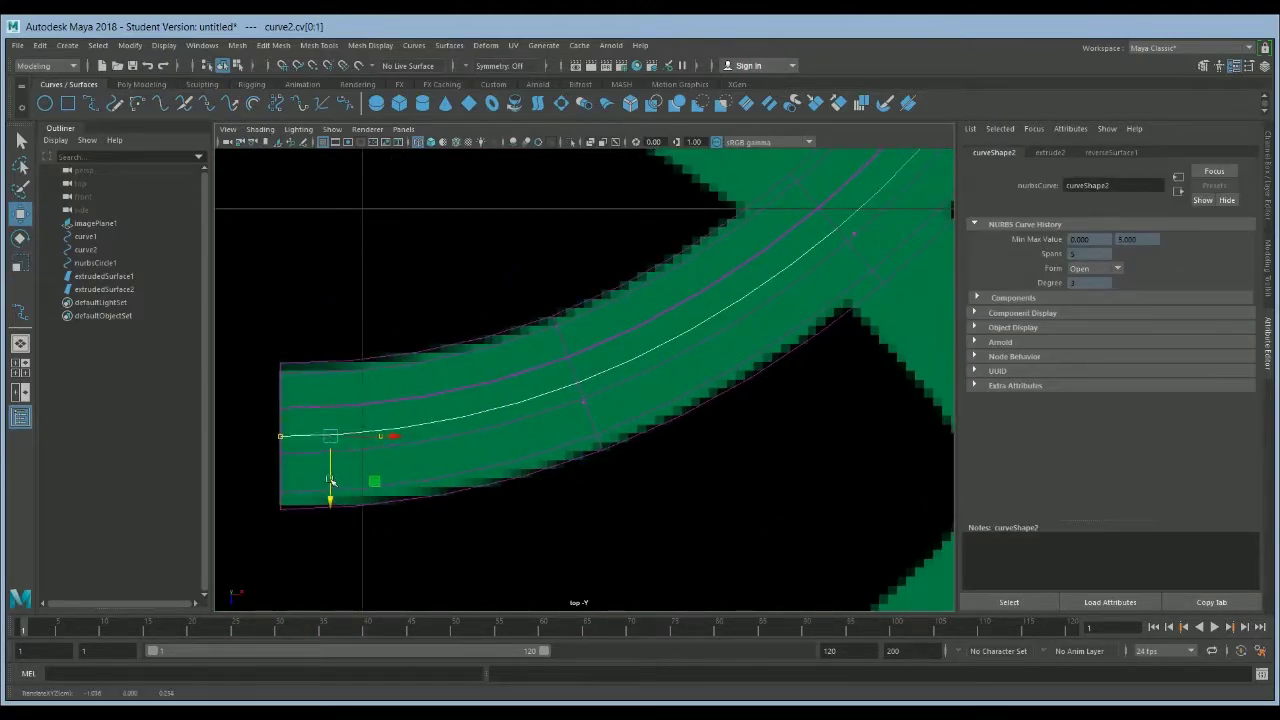
Move the lower curve's remaining CVs to follow the band and extend its upper end beyond the emblem's top point.
{"action": "middle_click_drag", "start_coordinate": [374, 483], "coordinate": [640, 346], "text": "alt"}
{"action": "left_click", "coordinate": [671, 374]}
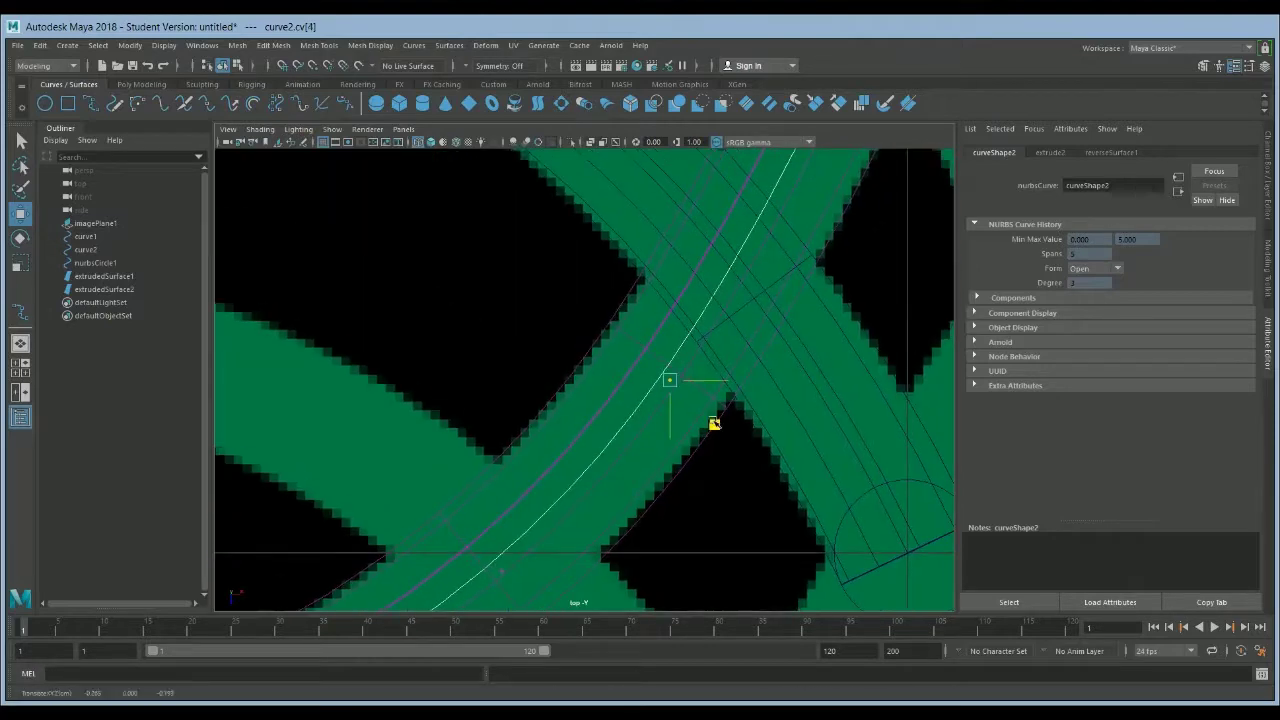
{"action": "middle_click_drag", "start_coordinate": [711, 423], "coordinate": [683, 466], "text": "alt"}
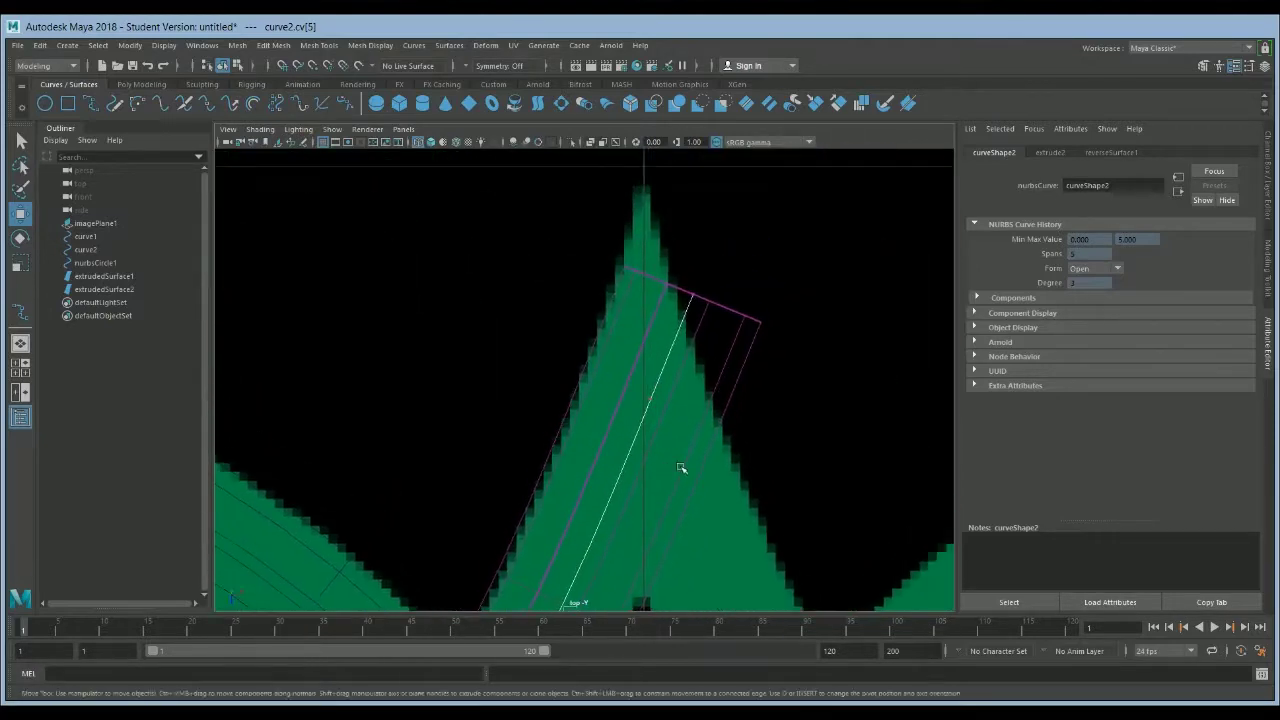
{"action": "left_click_drag", "start_coordinate": [650, 300], "coordinate": [706, 429]}
{"action": "left_click", "coordinate": [738, 162]}
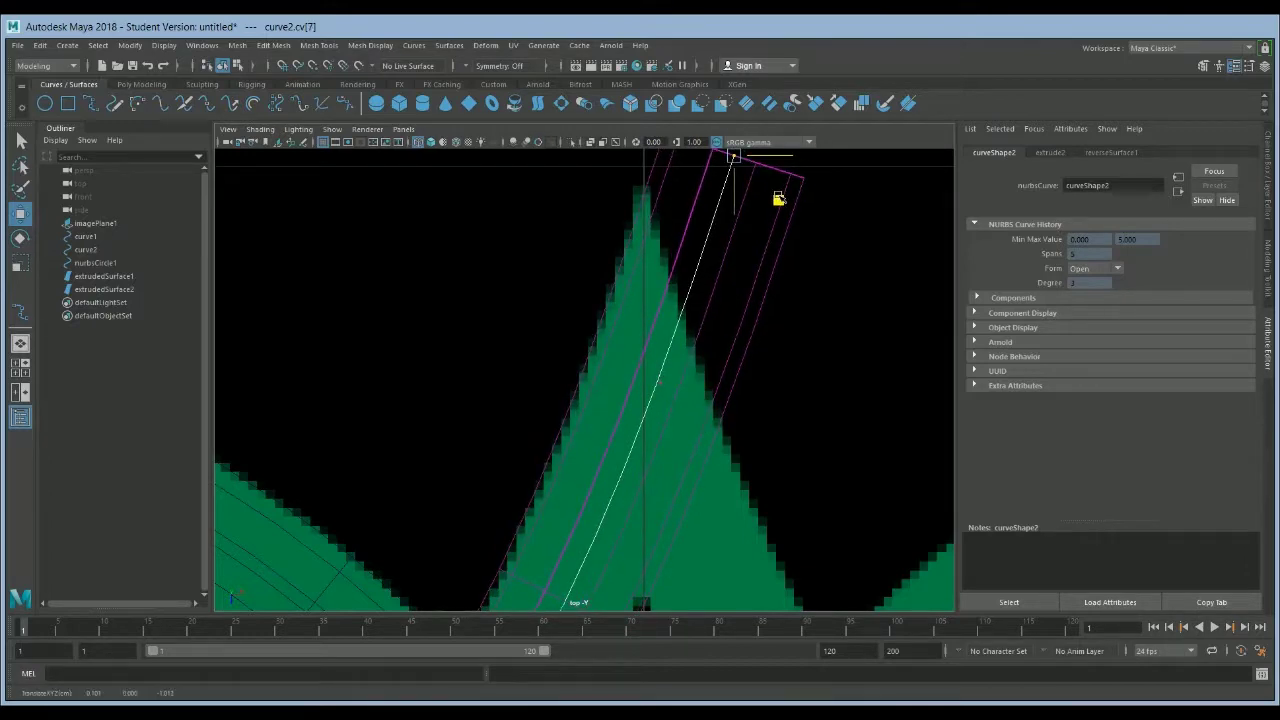
{"action": "middle_click_drag", "start_coordinate": [738, 250], "coordinate": [743, 165], "text": "alt"}
{"action": "key", "text": "space"}
{"action": "left_click_drag", "start_coordinate": [717, 383], "coordinate": [690, 430], "text": "alt"}
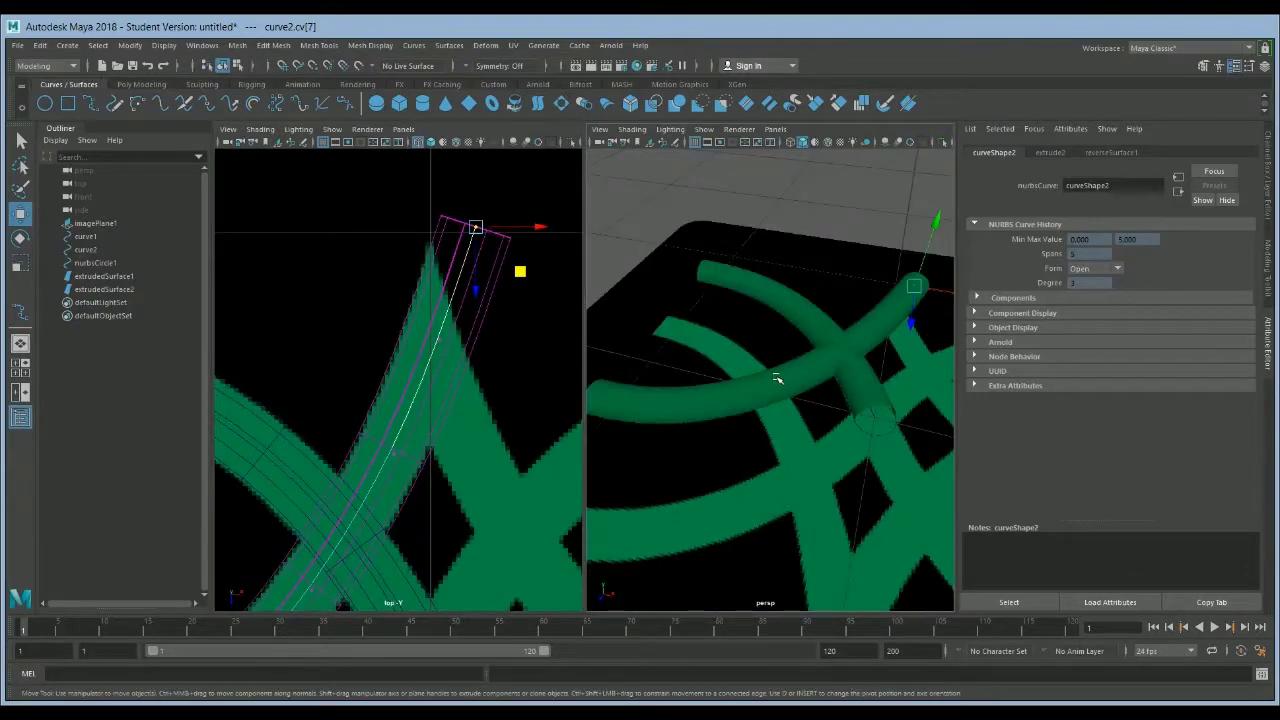
Convert both extruded NURBS tubes to polygons and hide the original extruded surfaces.
{"action": "left_click_drag", "start_coordinate": [443, 371], "coordinate": [371, 380]}
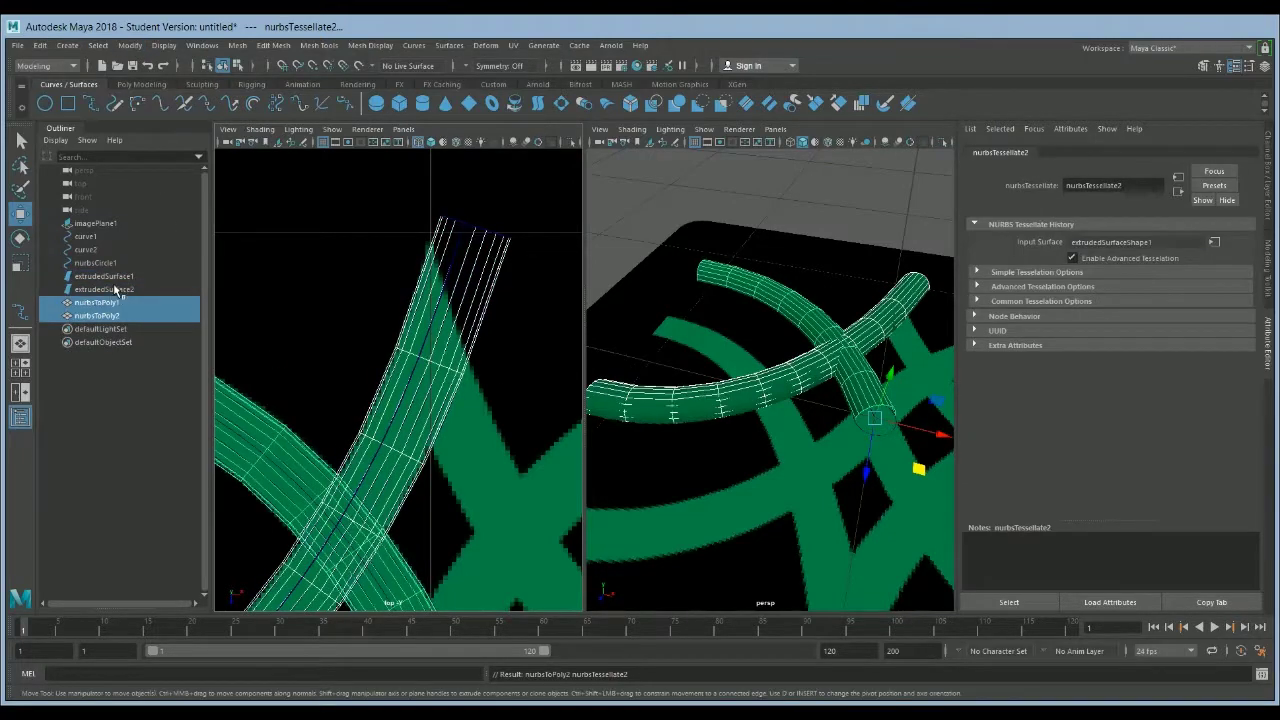
{"action": "key", "text": "g"}
{"action": "key", "text": "ctrl+h"}
Close the open outer end of the lower polygon tube with Fill Hole.
{"action": "scroll", "coordinate": [426, 449], "scroll_direction": "down", "scroll_amount": 5}
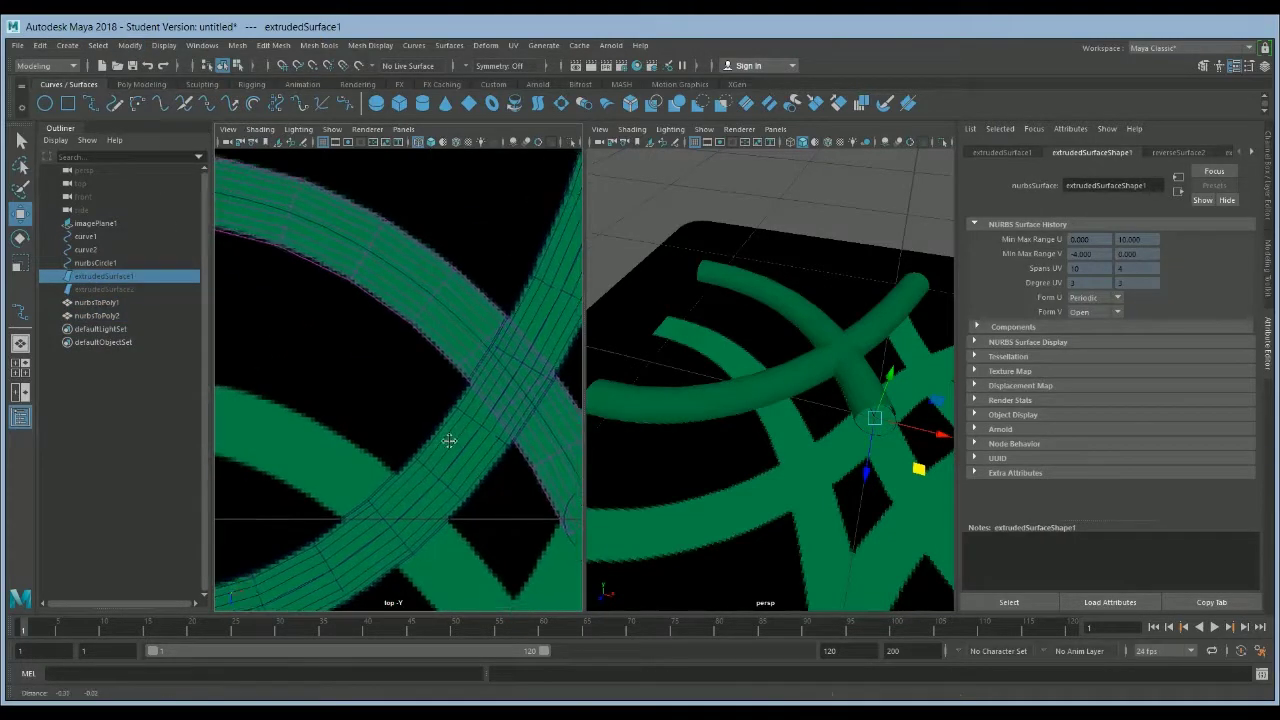
{"action": "left_click", "coordinate": [333, 543]}
{"action": "key", "text": "F10"}
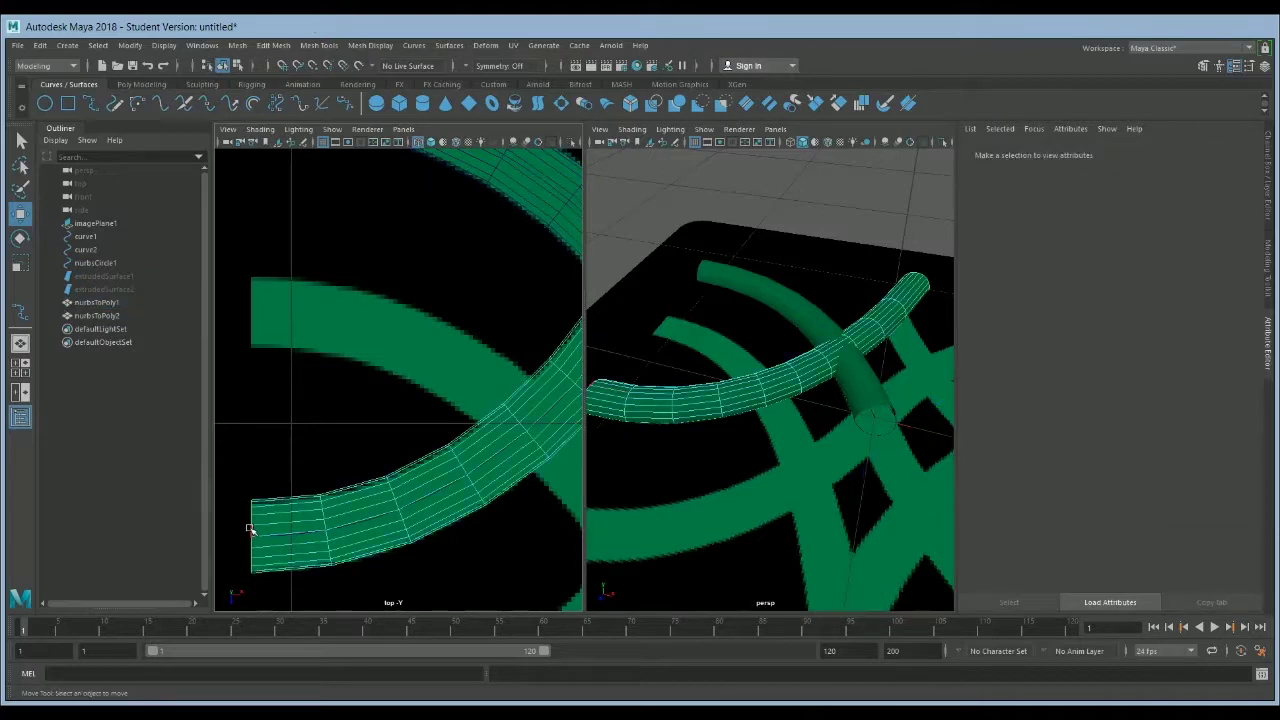
{"action": "left_click", "coordinate": [255, 535]}
{"action": "key", "text": "q"}
{"action": "key", "text": "space"}
{"action": "key", "text": "f"}
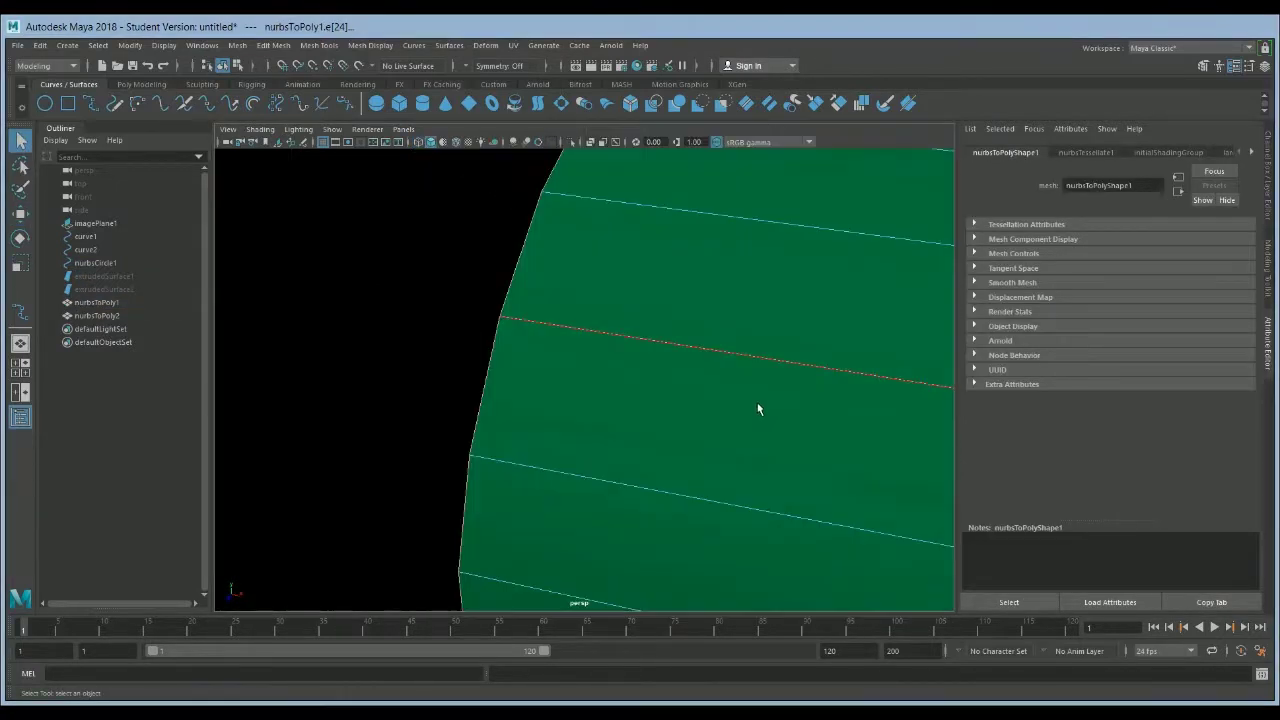
{"action": "left_click_drag", "start_coordinate": [760, 409], "coordinate": [834, 423], "text": "alt"}
{"action": "left_click", "coordinate": [237, 45]}
{"action": "left_click", "coordinate": [291, 143]}
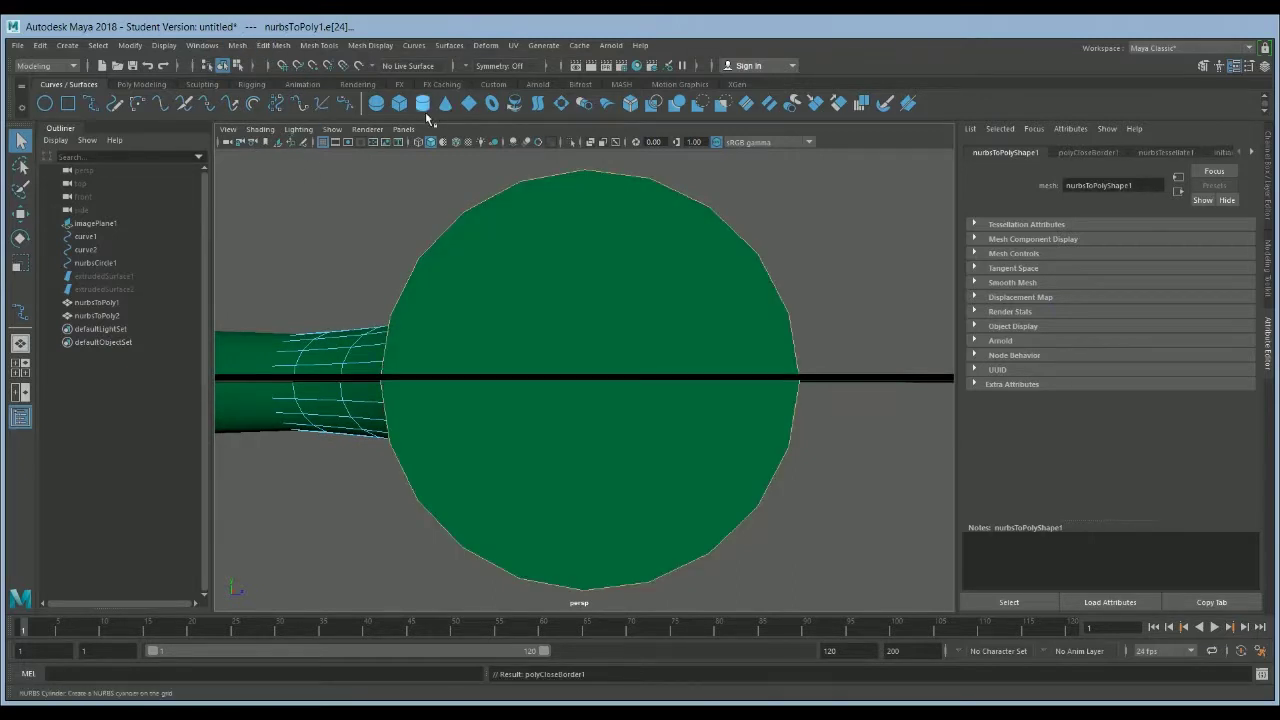
Divide the lower tube's end cap into triangular wedges with Multi-Cut lines joining opposite rim vertices through the centre.
{"action": "left_click", "coordinate": [141, 84]}
{"action": "left_click", "coordinate": [731, 103]}
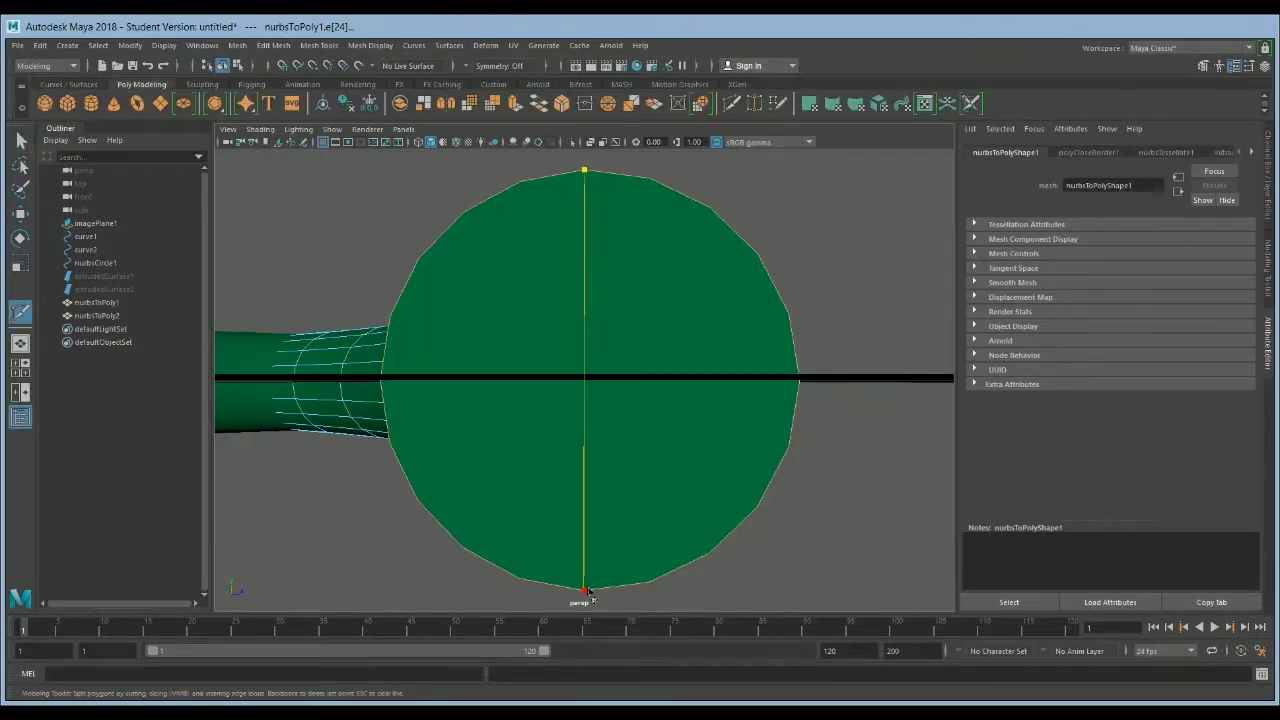
{"action": "left_click", "coordinate": [584, 590]}
{"action": "key", "text": "Return"}
{"action": "left_click", "coordinate": [650, 180]}
{"action": "key", "text": "Return"}
{"action": "left_click", "coordinate": [708, 207]}
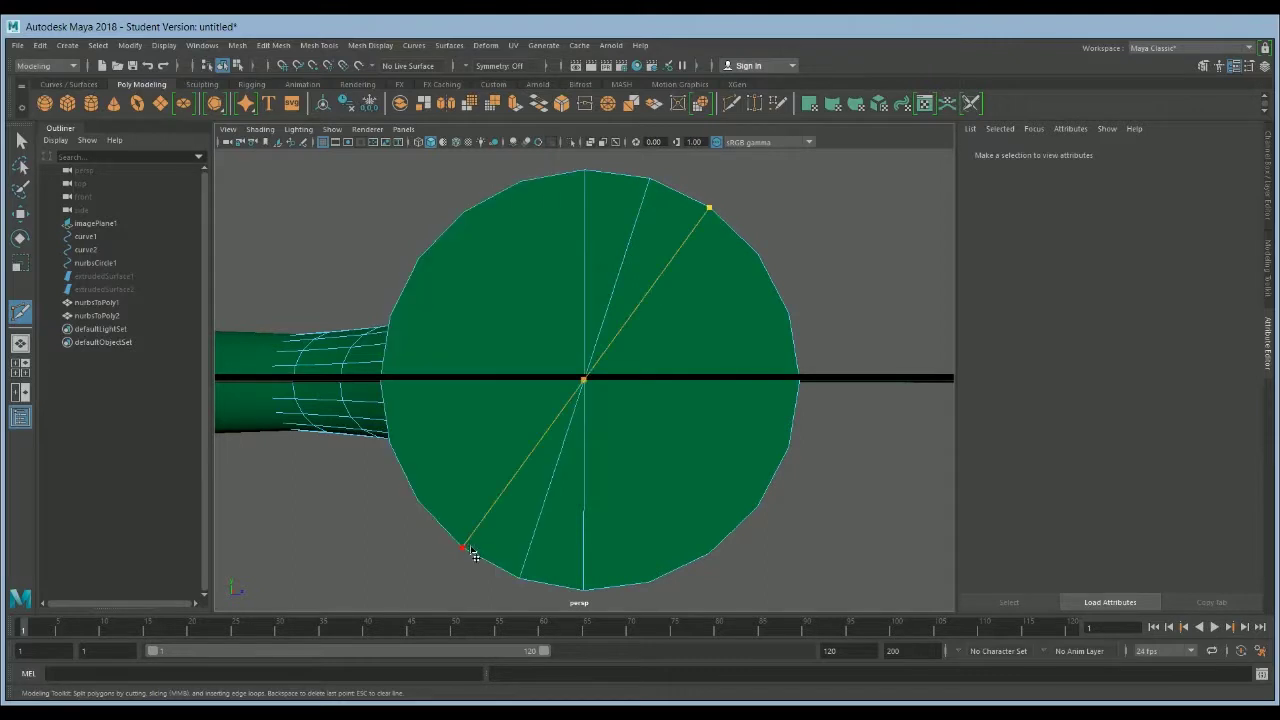
{"action": "left_click", "coordinate": [757, 255]}
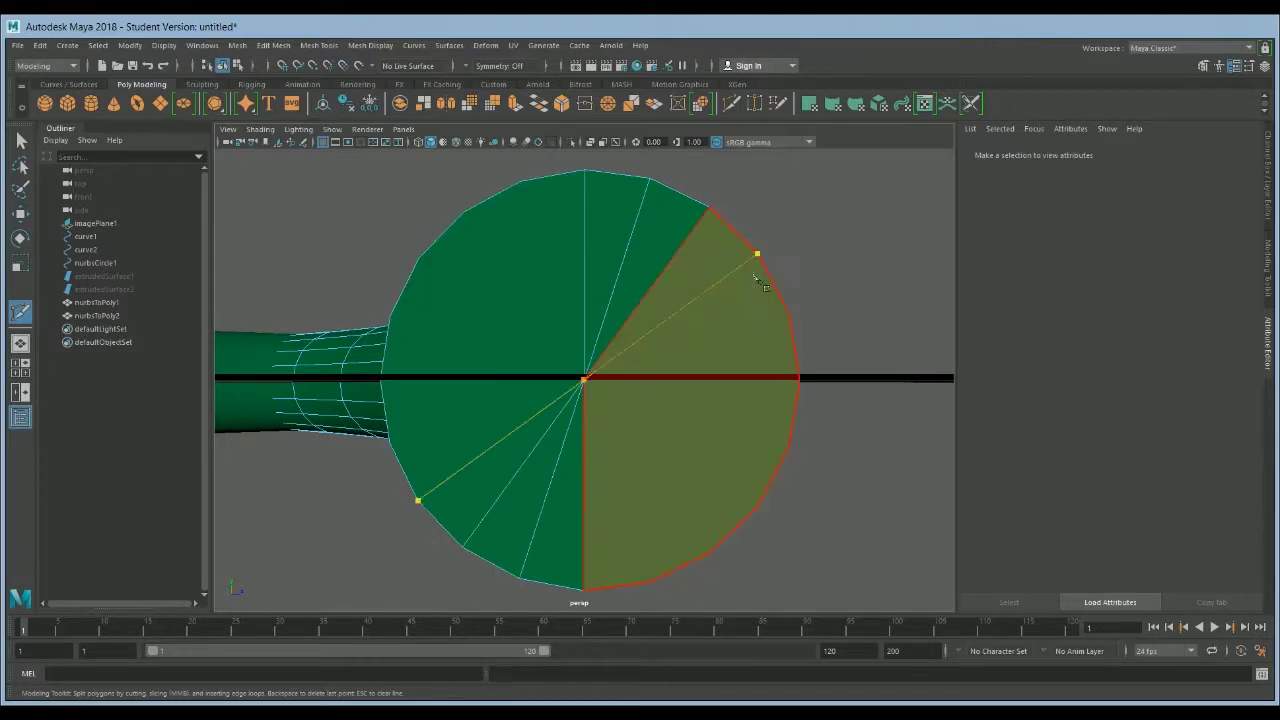
{"action": "left_click", "coordinate": [388, 440]}
{"action": "key", "text": "Return"}
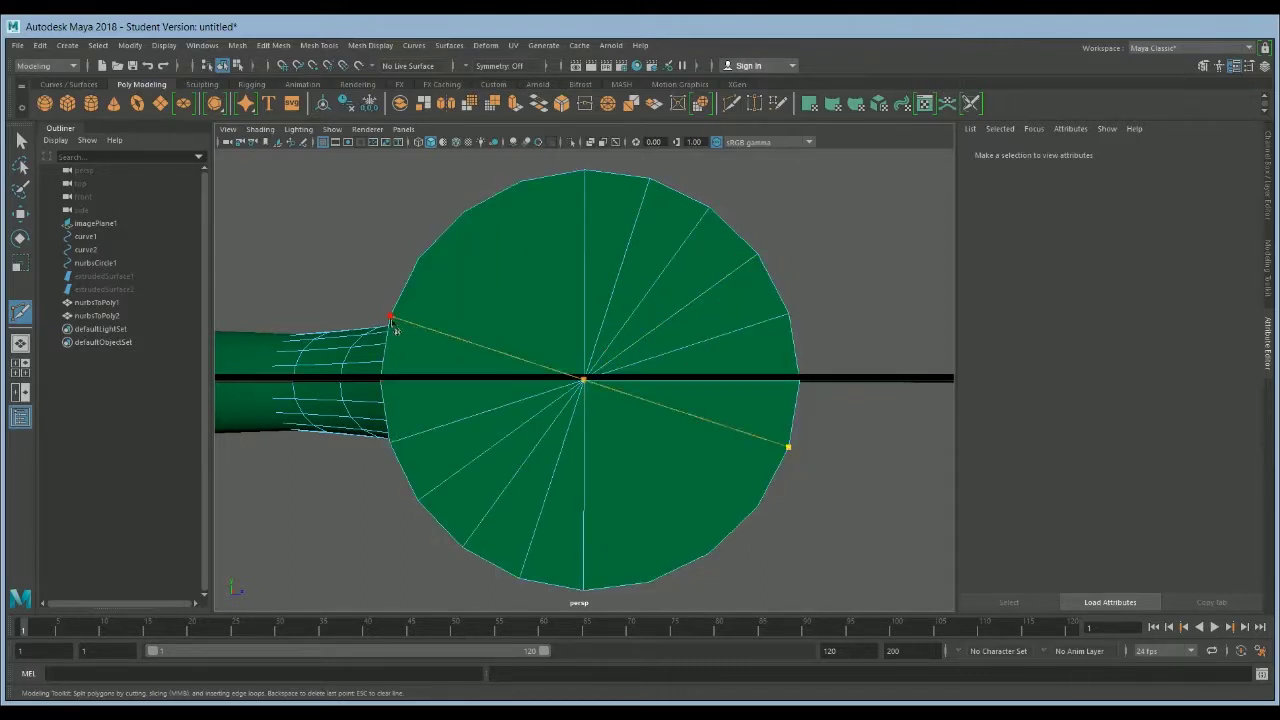
{"action": "left_click", "coordinate": [418, 259]}
{"action": "left_click", "coordinate": [462, 218]}
{"action": "key", "text": "Return"}
Bevel the rim of the lower tube's capped end with a fraction of 0.2 and insert an edge loop close to the bevel.
{"action": "key", "text": "q"}
{"action": "left_click", "coordinate": [661, 572]}
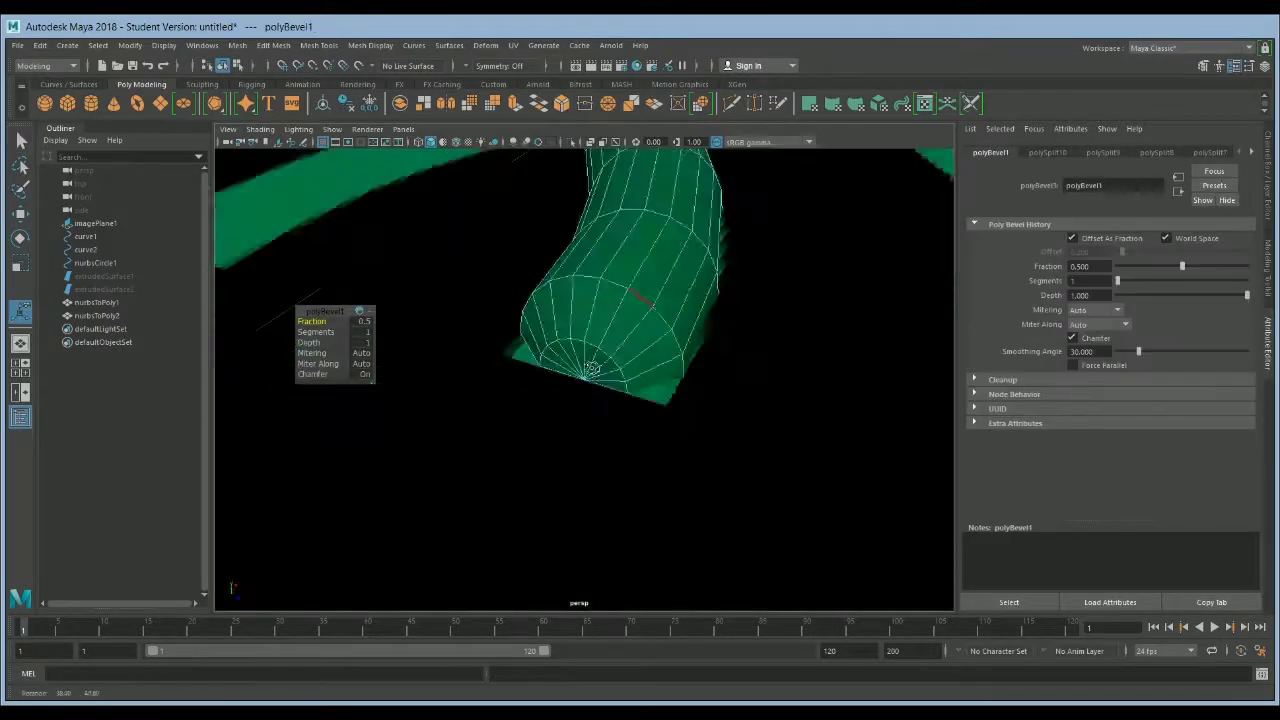
{"action": "mouse_move", "coordinate": [543, 346]}
{"action": "middle_mouse_down"}
{"action": "mouse_move", "coordinate": [557, 354]}
{"action": "mouse_move", "coordinate": [537, 364]}
{"action": "middle_mouse_up"}
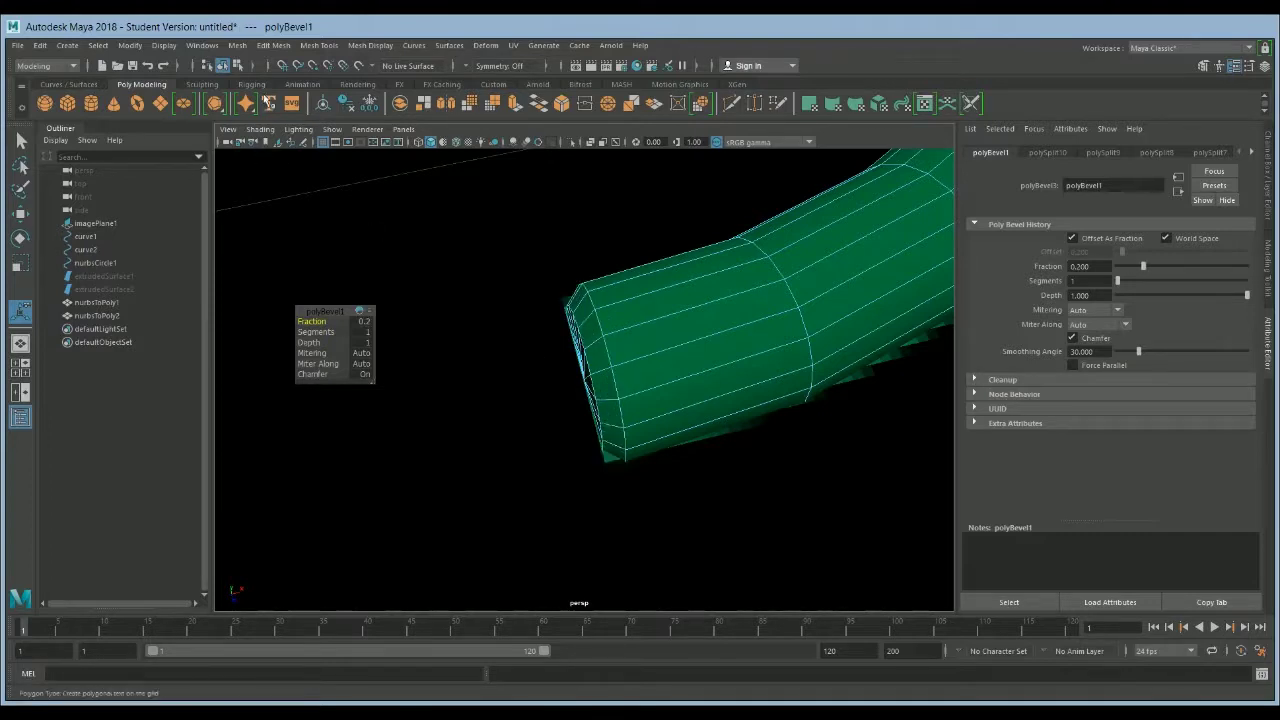
{"action": "key", "text": "q"}
{"action": "left_click", "coordinate": [706, 303]}
{"action": "left_click_drag", "start_coordinate": [706, 303], "coordinate": [700, 366], "text": "alt"}
{"action": "right_click_drag", "start_coordinate": [700, 366], "coordinate": [423, 329], "text": "alt"}
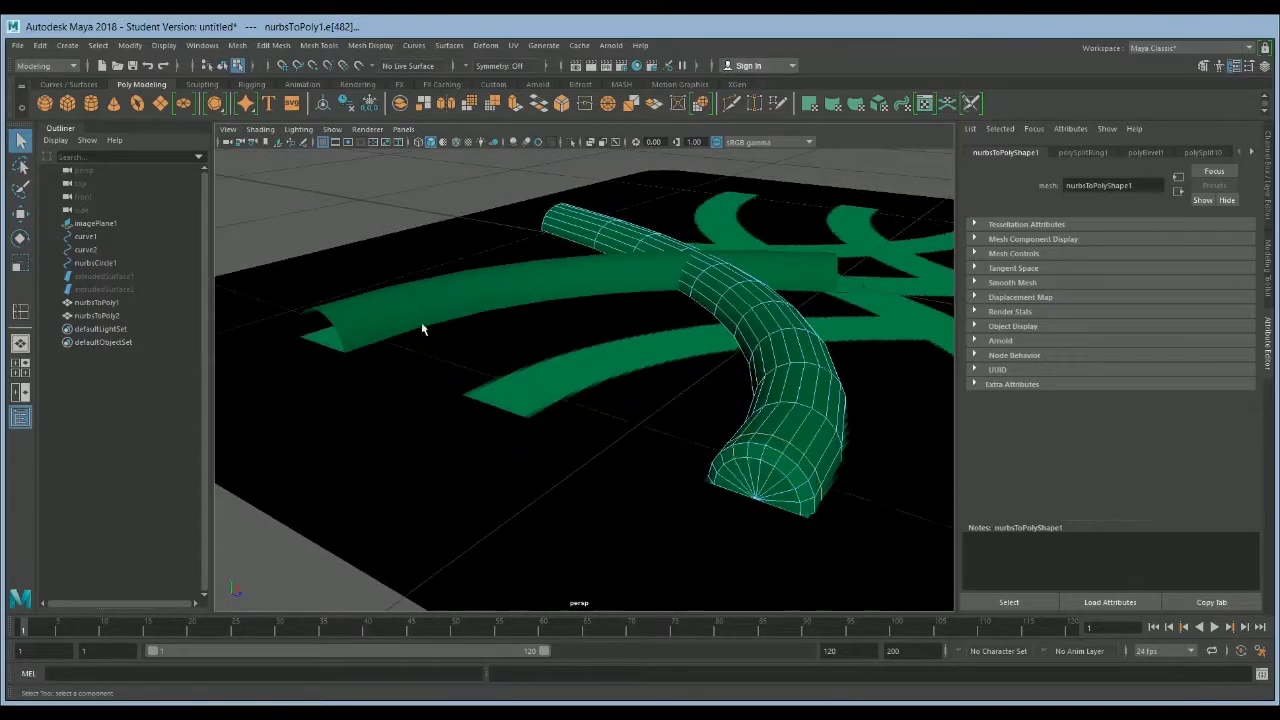
Close the open outer end of the upper polygon tube with Fill Hole.
{"action": "left_click", "coordinate": [420, 332]}
{"action": "left_click", "coordinate": [338, 328]}
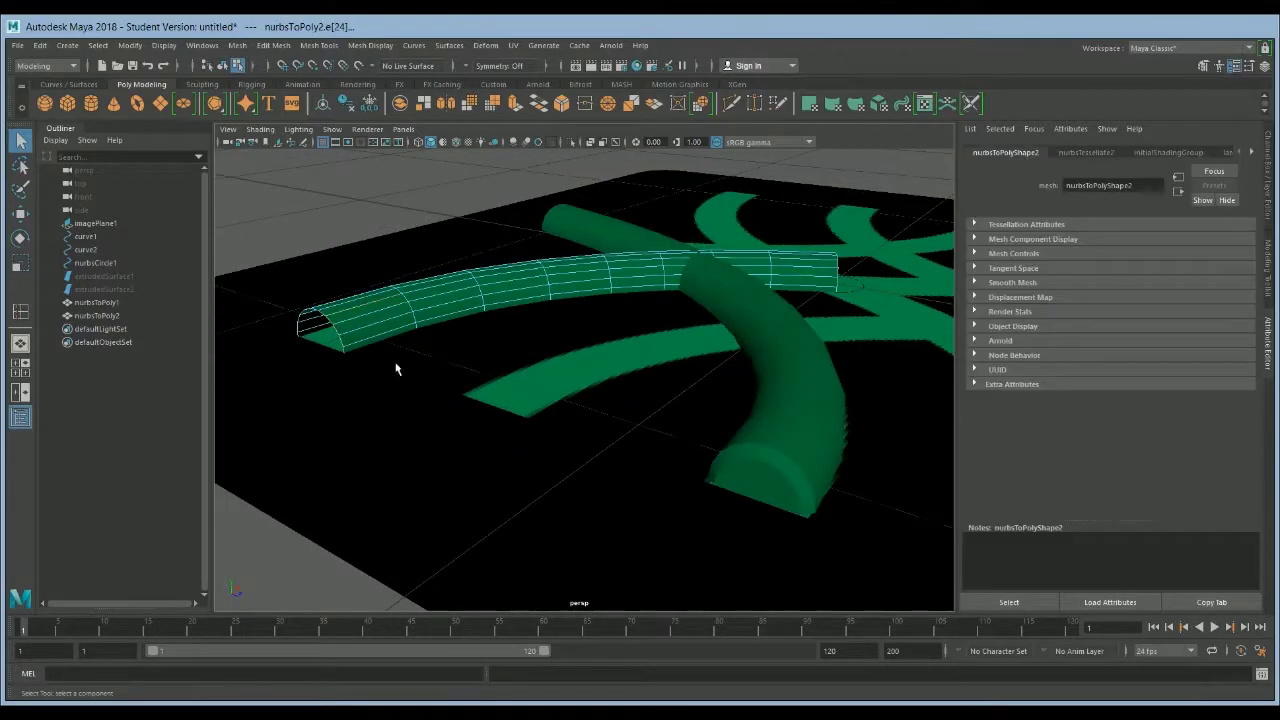
{"action": "key", "text": "f"}
{"action": "left_click_drag", "start_coordinate": [395, 369], "coordinate": [552, 380], "text": "alt"}
{"action": "scroll", "coordinate": [563, 383], "scroll_direction": "down", "scroll_amount": 2}
{"action": "left_click", "coordinate": [237, 45]}
{"action": "left_click", "coordinate": [262, 150]}
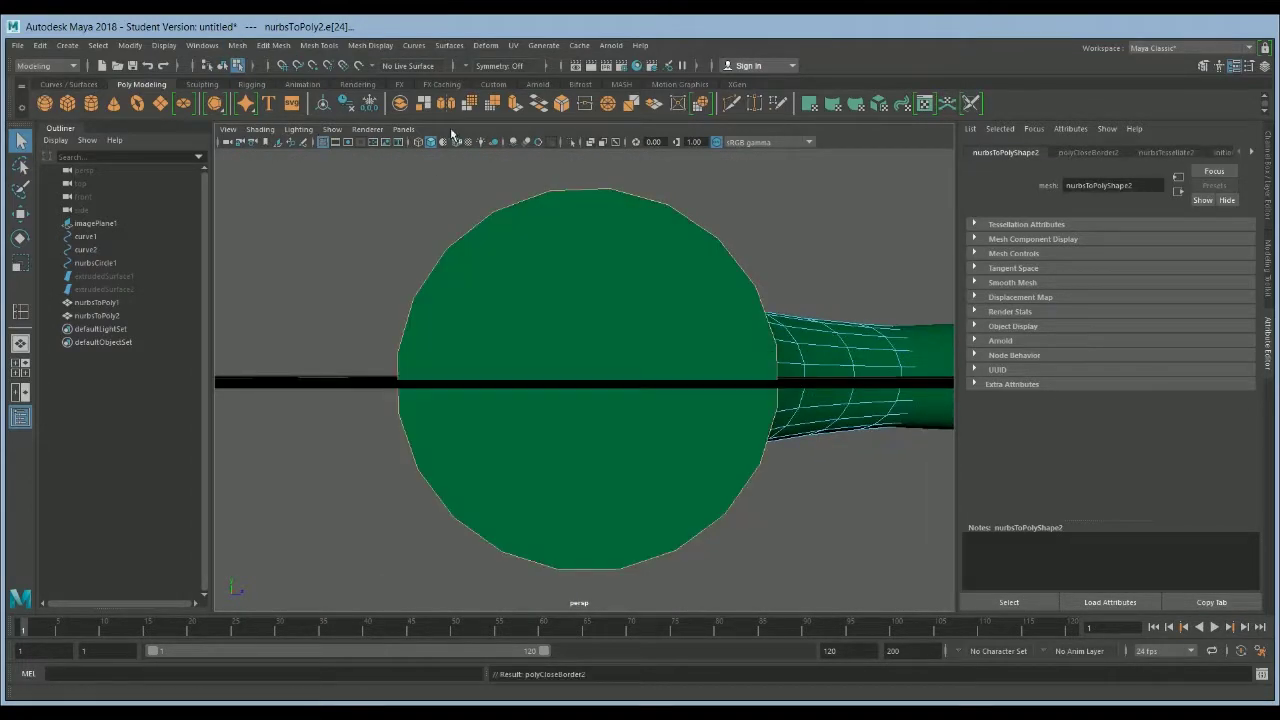
Divide the upper tube's end cap into triangular wedges with Multi-Cut lines joining opposite rim vertices through the centre.
{"action": "right_click_drag", "start_coordinate": [642, 207], "coordinate": [400, 366], "text": "shift"}
{"action": "left_click", "coordinate": [776, 405]}
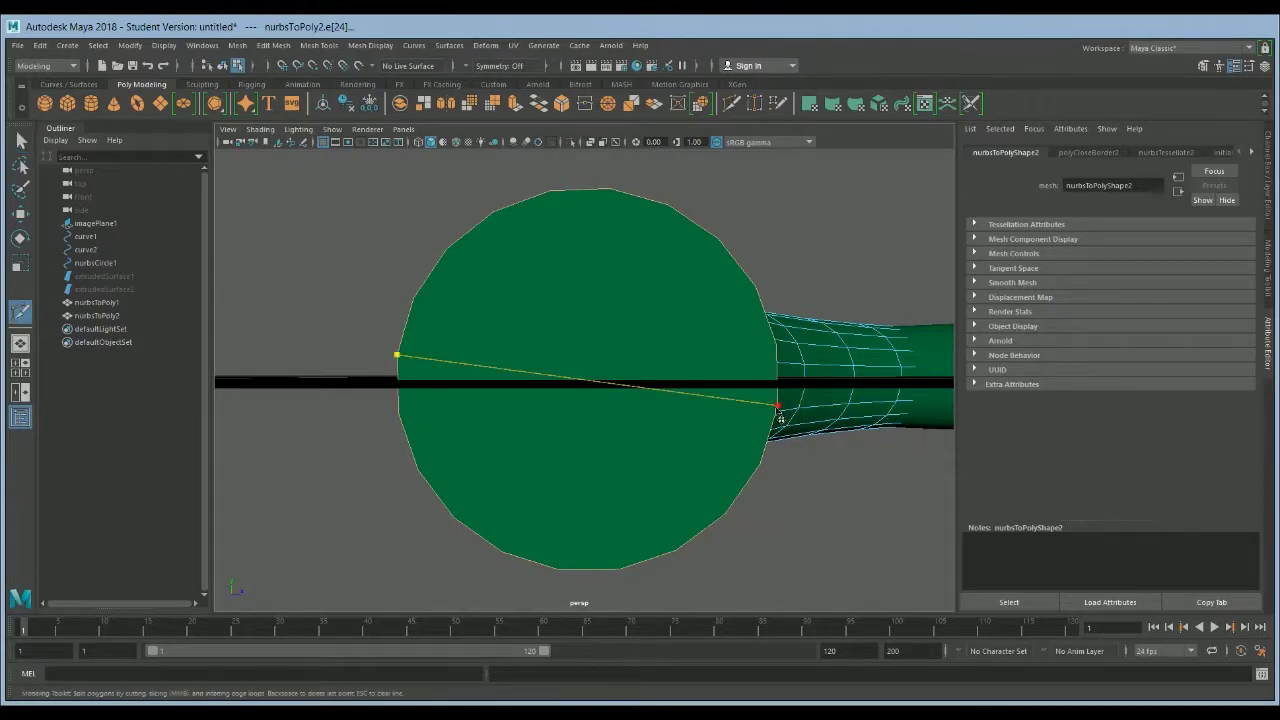
{"action": "key", "text": "Return"}
{"action": "left_click", "coordinate": [418, 468]}
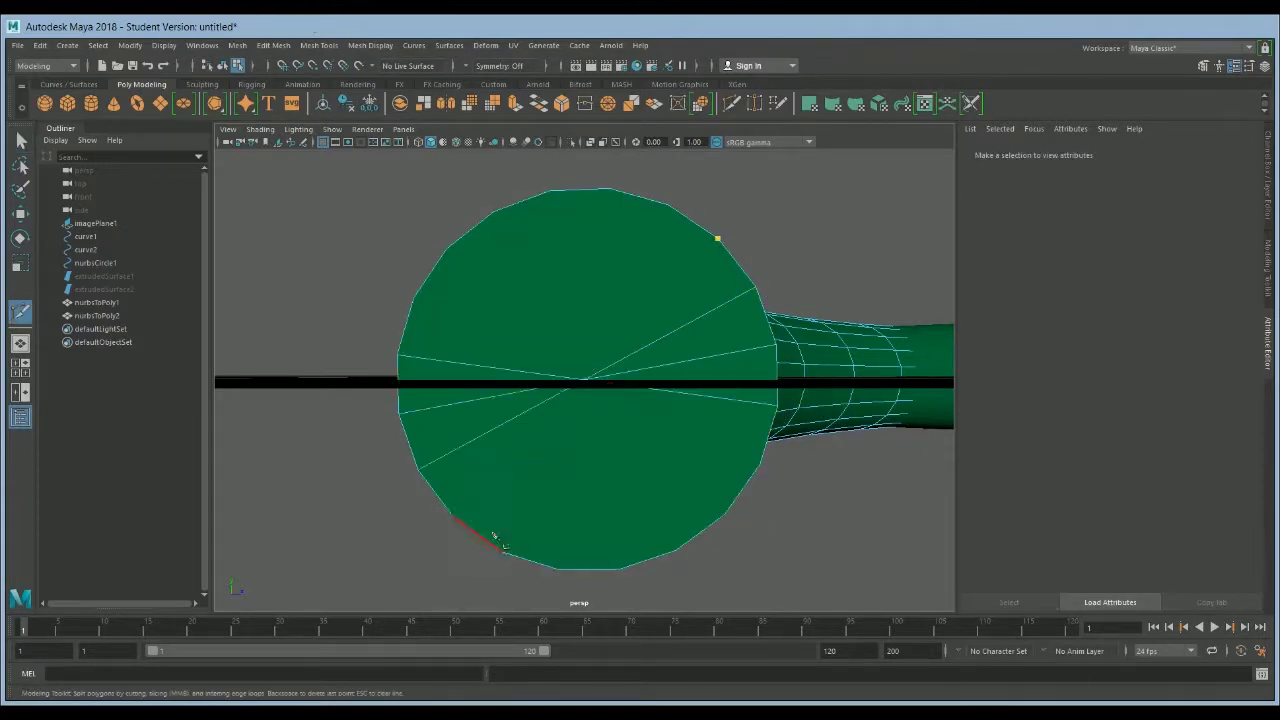
{"action": "left_click", "coordinate": [455, 517]}
{"action": "key", "text": "Return"}
{"action": "left_click", "coordinate": [502, 550]}
{"action": "left_click", "coordinate": [667, 205]}
{"action": "key", "text": "Return"}
{"action": "left_click", "coordinate": [608, 188]}
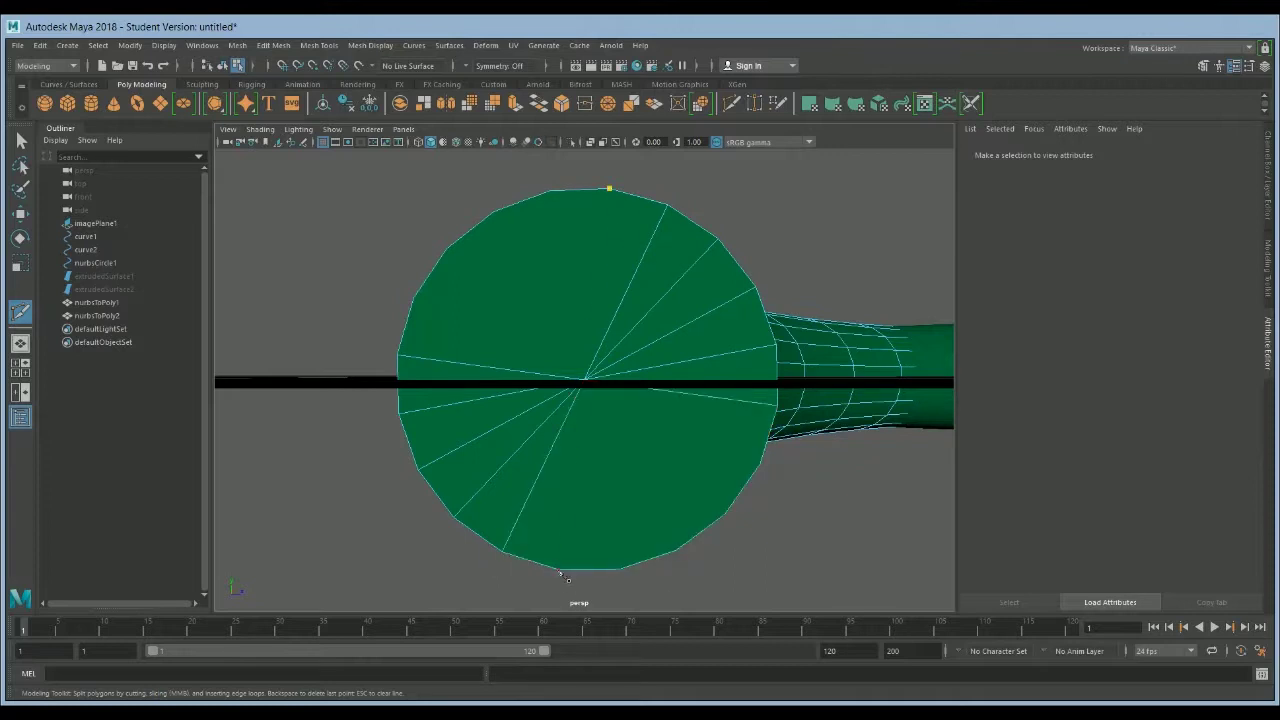
{"action": "left_click", "coordinate": [560, 570]}
{"action": "key", "text": "Return"}
{"action": "left_click", "coordinate": [617, 568]}
{"action": "left_click", "coordinate": [549, 190]}
{"action": "key", "text": "Return"}
{"action": "left_click", "coordinate": [497, 212]}
{"action": "left_click", "coordinate": [675, 550]}
{"action": "key", "text": "Return"}
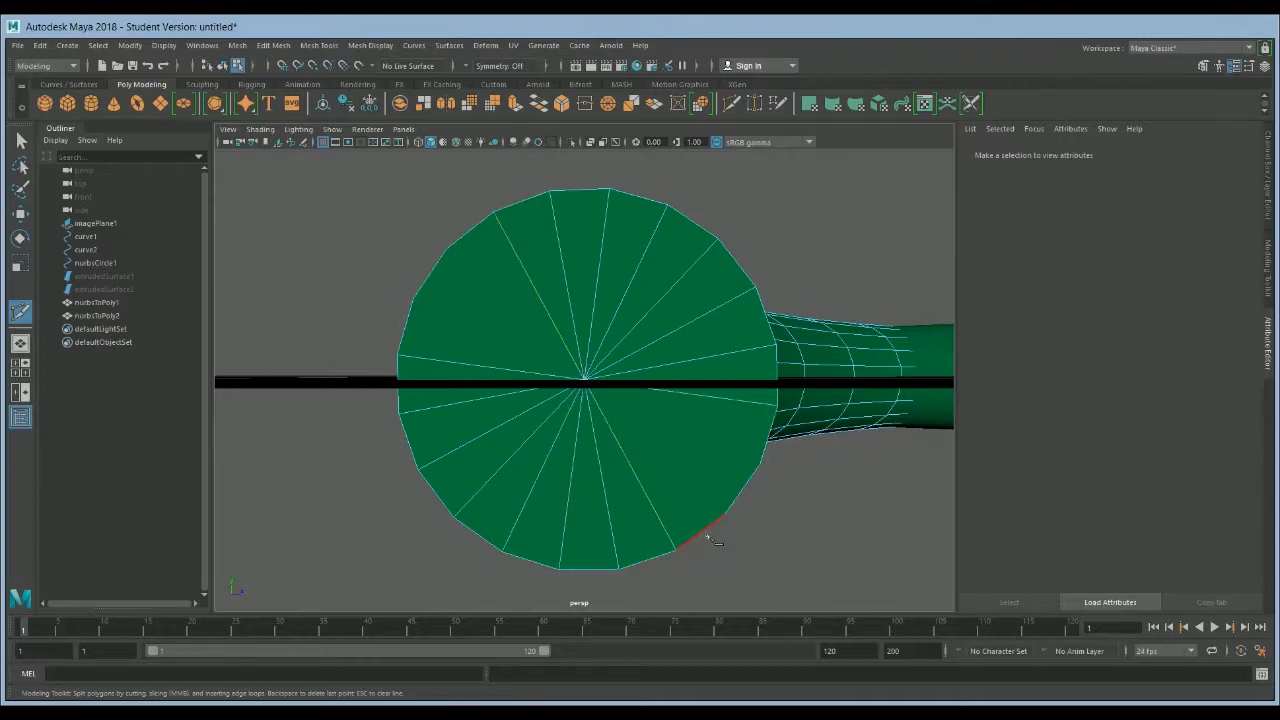
{"action": "left_click", "coordinate": [446, 250]}
{"action": "key", "text": "Return"}
{"action": "left_click", "coordinate": [415, 297]}
{"action": "left_click", "coordinate": [758, 464]}
Bevel the rim of the upper tube's capped end with a fraction of 0.2 and add an edge loop close to the bevel.
{"action": "key", "text": "q"}
{"action": "left_click", "coordinate": [766, 443]}
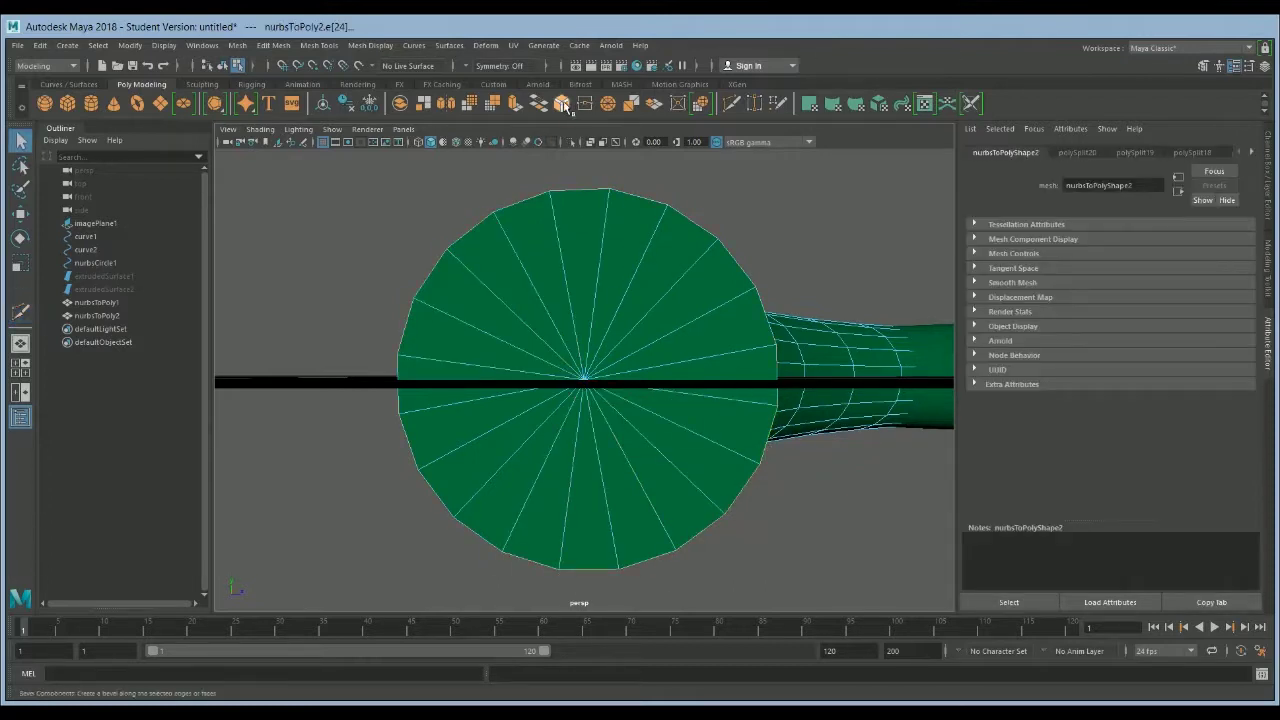
{"action": "left_click", "coordinate": [561, 103]}
{"action": "left_click_drag", "start_coordinate": [600, 330], "coordinate": [523, 283], "text": "alt"}
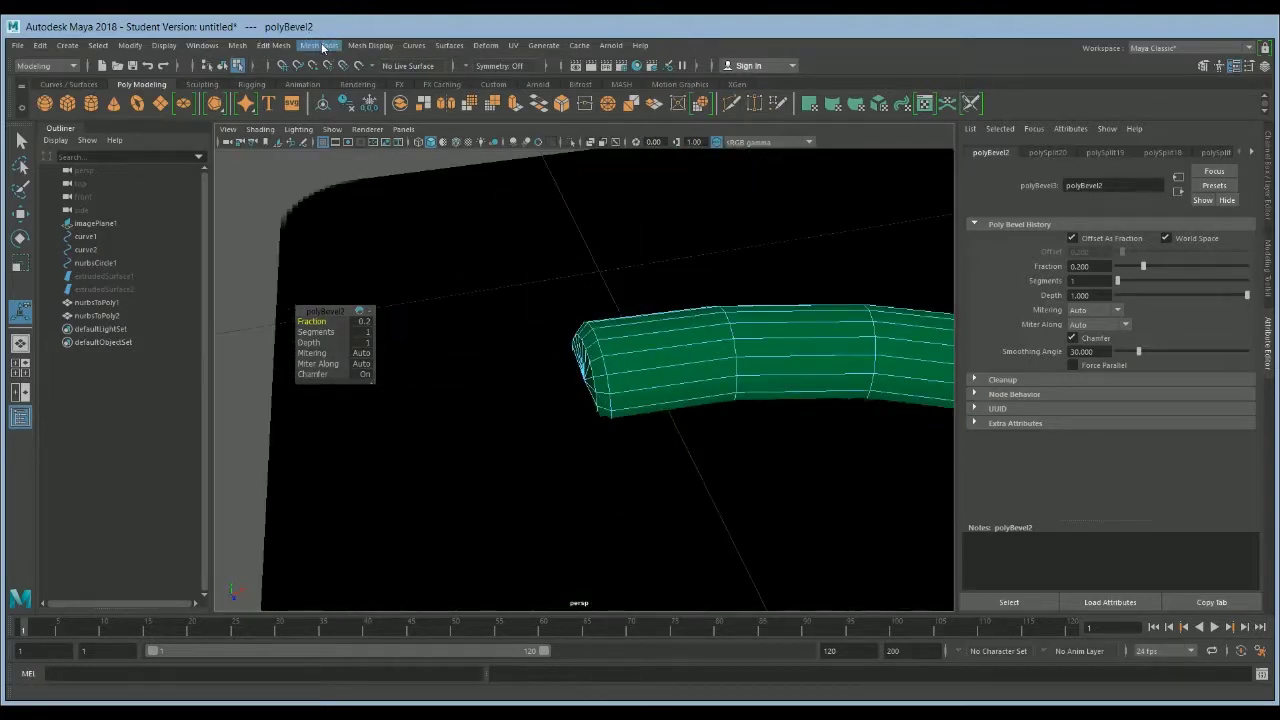
{"action": "left_click", "coordinate": [640, 349]}
{"action": "left_click_drag", "start_coordinate": [640, 349], "coordinate": [777, 429], "text": "alt"}
{"action": "key", "text": "q"}
{"action": "left_click_drag", "start_coordinate": [809, 363], "coordinate": [688, 318], "text": "alt"}
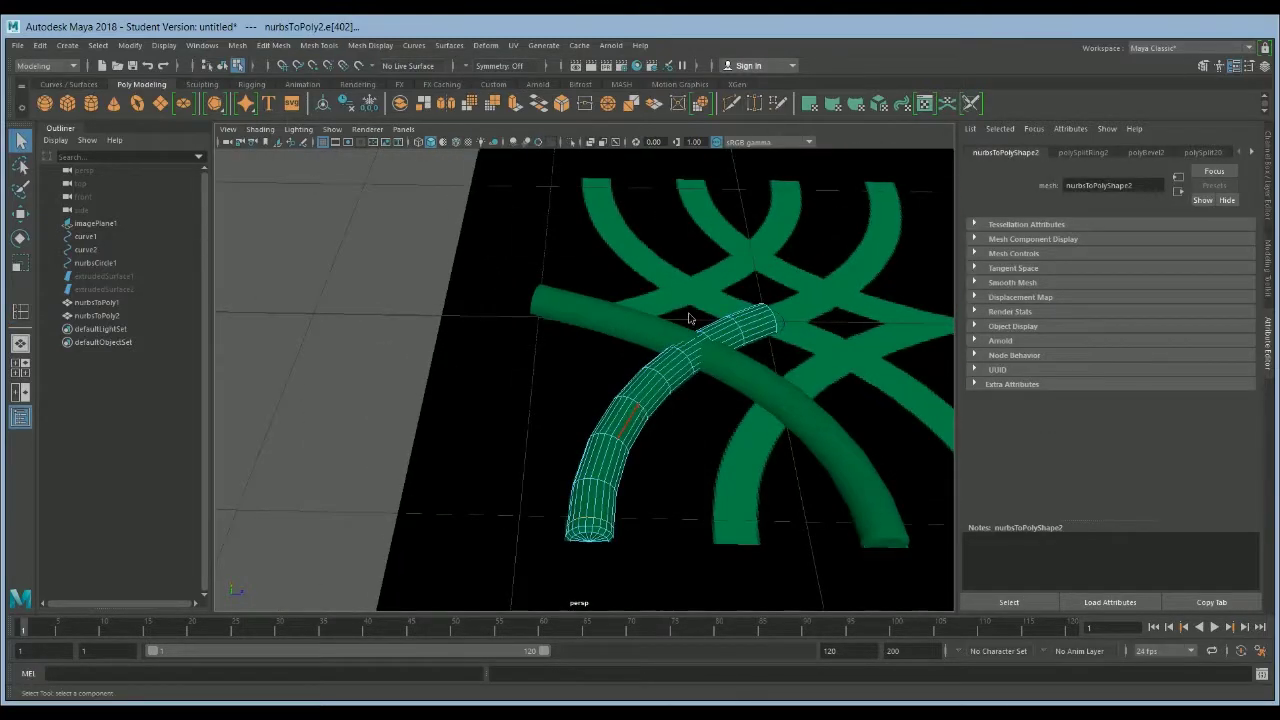
Duplicate the upper tube in the top view and mirror the copy through the emblem's centre to continue the band to the opposite lower end.
{"action": "key", "text": "F8"}
{"action": "key", "text": "space"}
{"action": "key", "text": "space"}
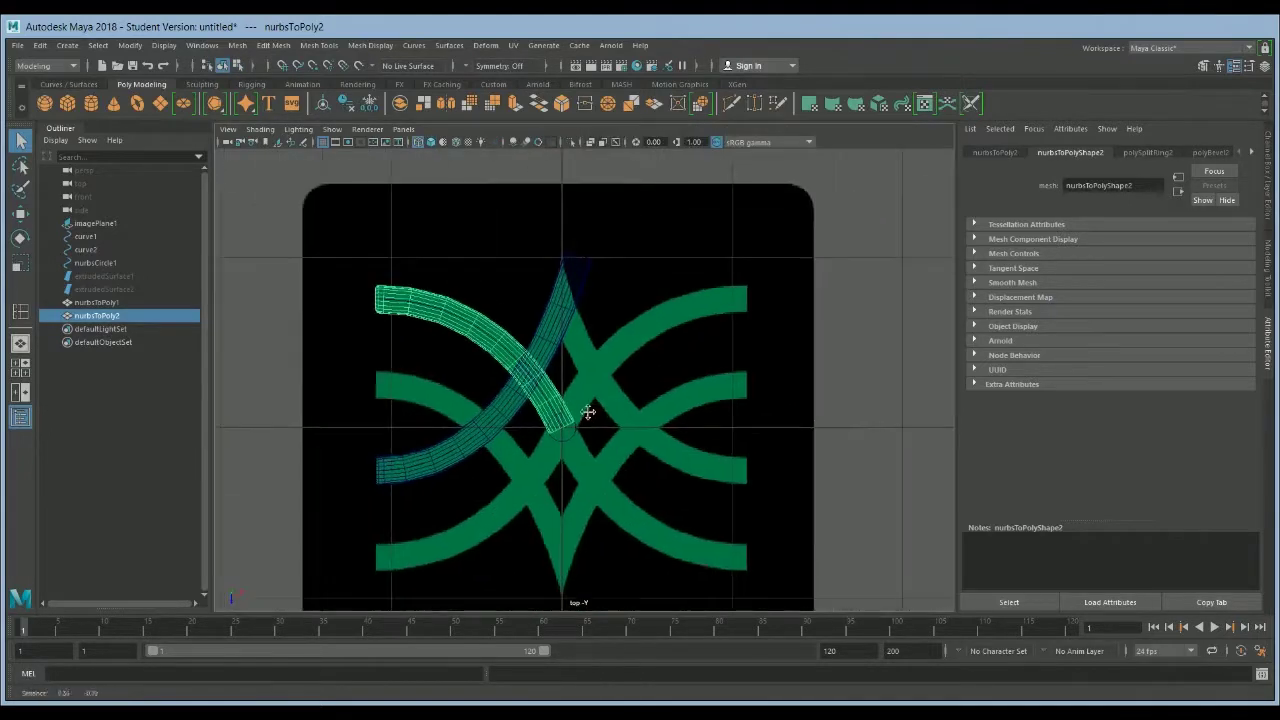
{"action": "key", "text": "ctrl+d"}
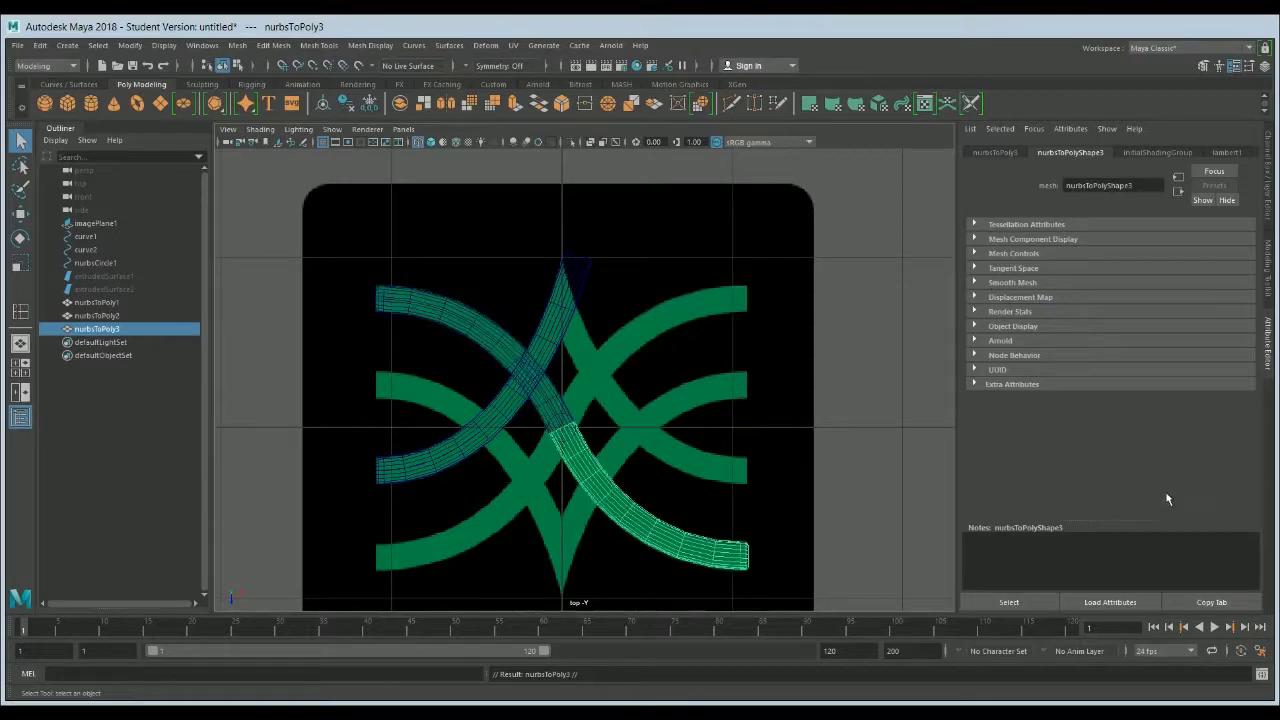
Try combining the upper tube and its mirrored copy into one mesh, and undo the combination.
{"action": "left_click", "coordinate": [563, 415], "text": "shift"}
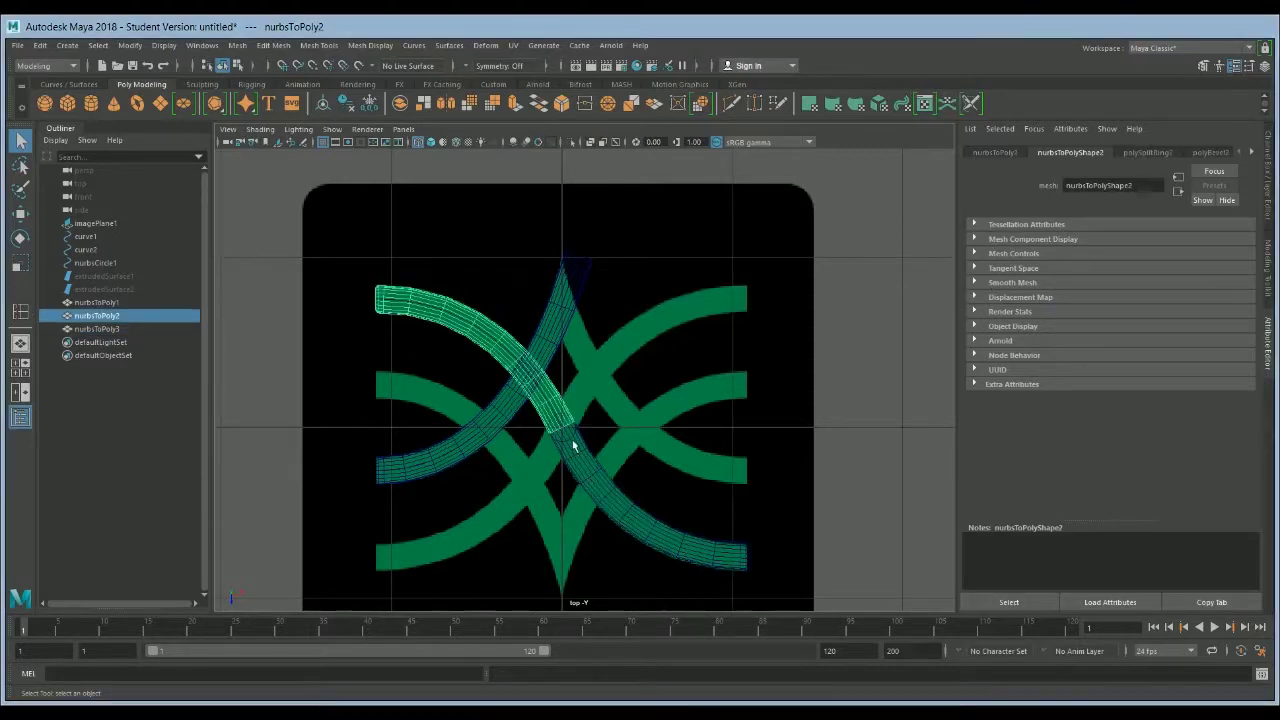
{"action": "left_click", "coordinate": [545, 101]}
{"action": "scroll", "coordinate": [620, 490], "scroll_direction": "up", "scroll_amount": 6}
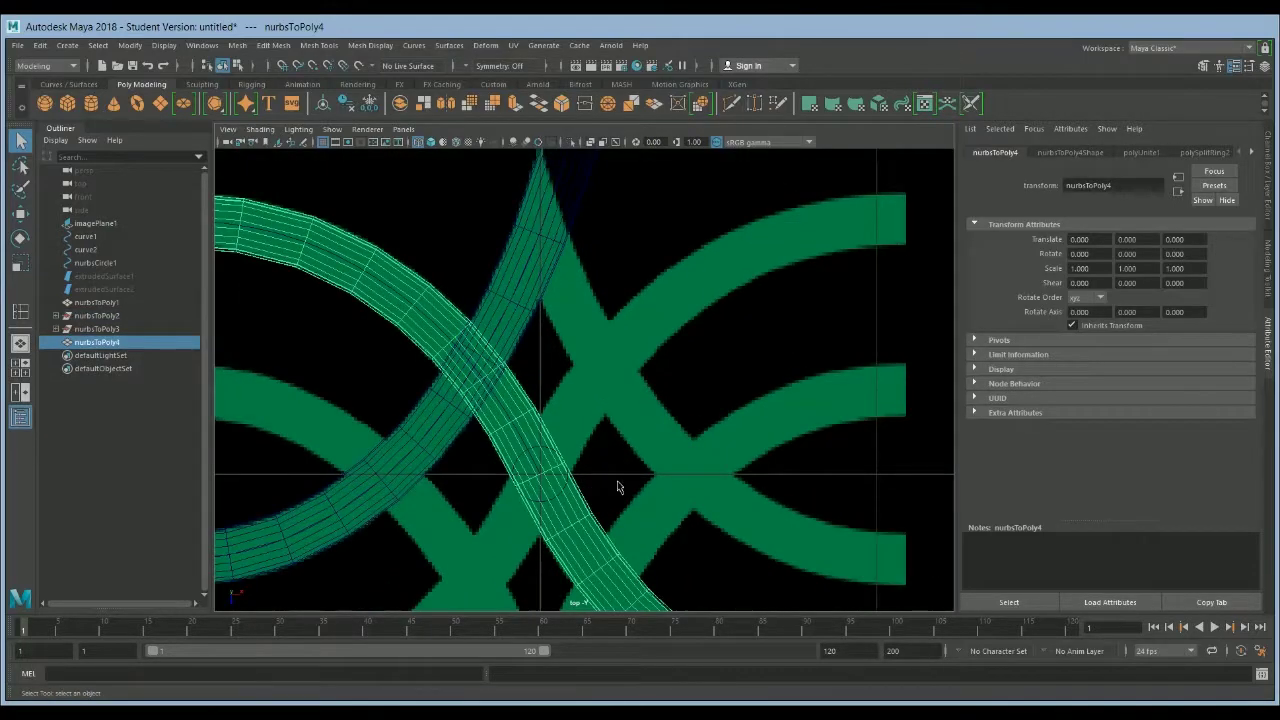
{"action": "key", "text": "ctrl+z"}
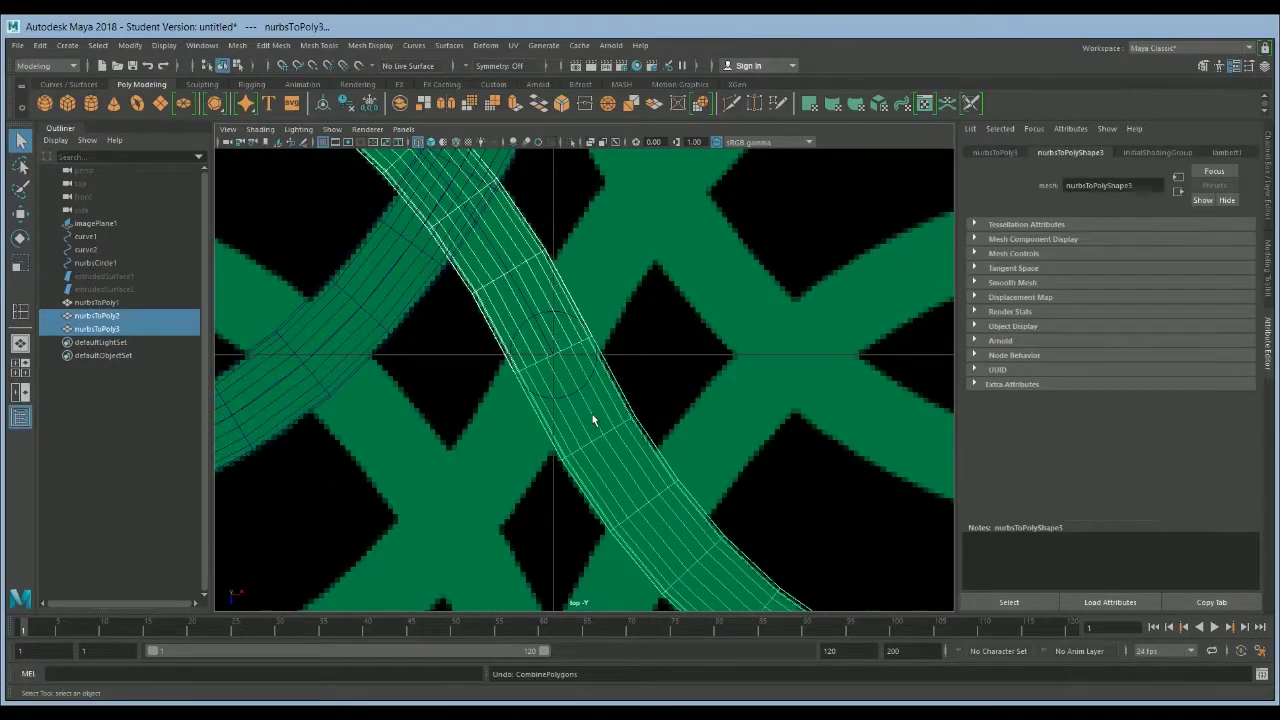
{"action": "key", "text": "ctrl+z"}
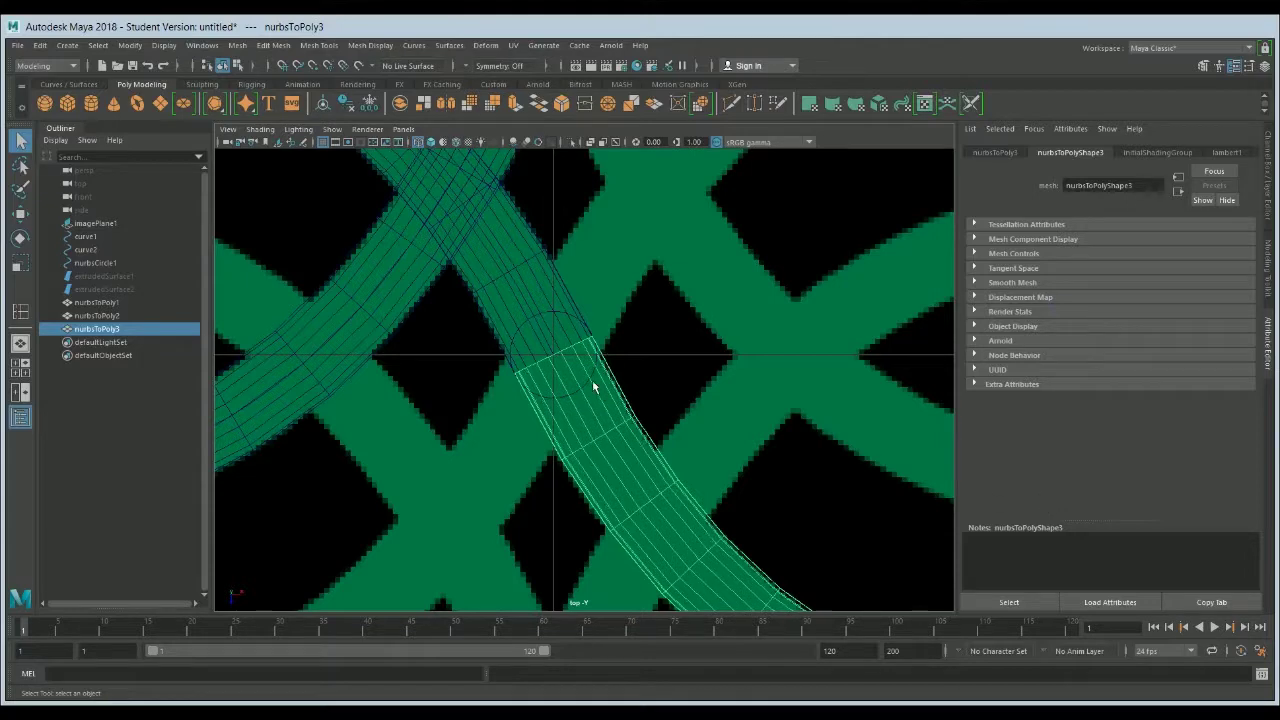
Combine the upper tube with its mirrored copy and merge the vertices at their central seam with a 0.01 distance threshold.
{"action": "left_click", "coordinate": [545, 272], "text": "shift"}
{"action": "left_click", "coordinate": [545, 101]}
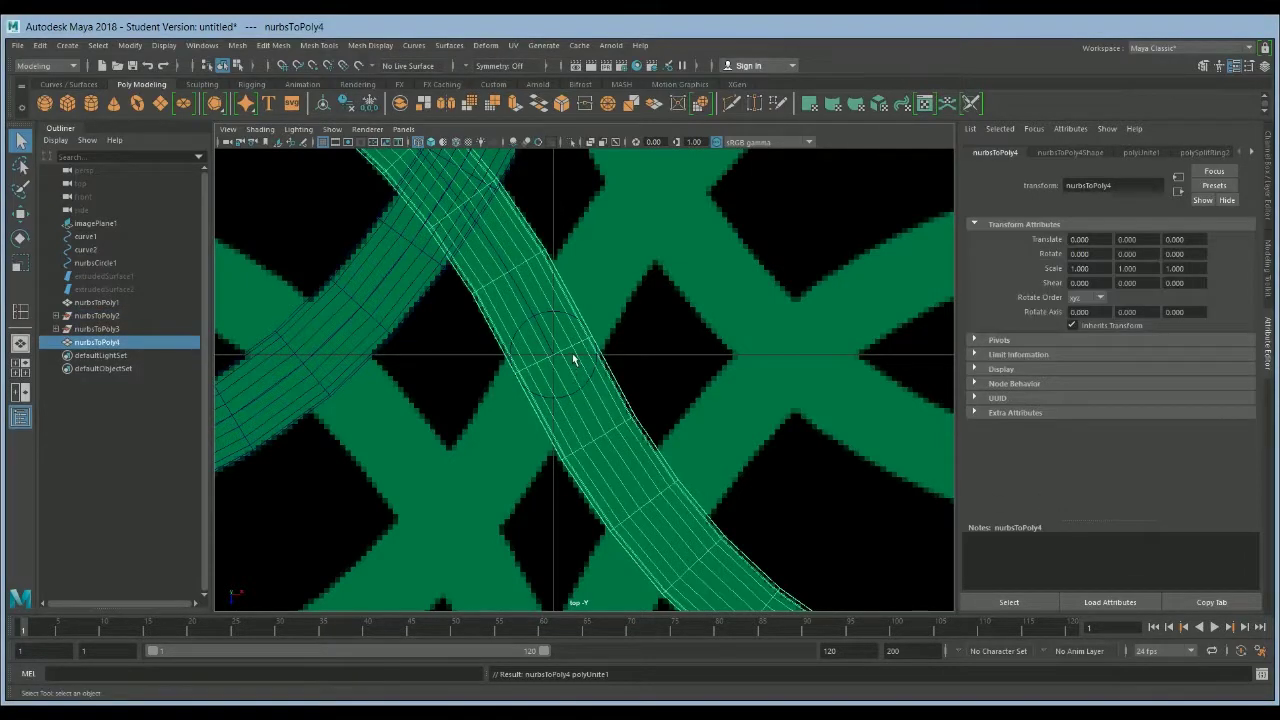
{"action": "left_click", "coordinate": [588, 104]}
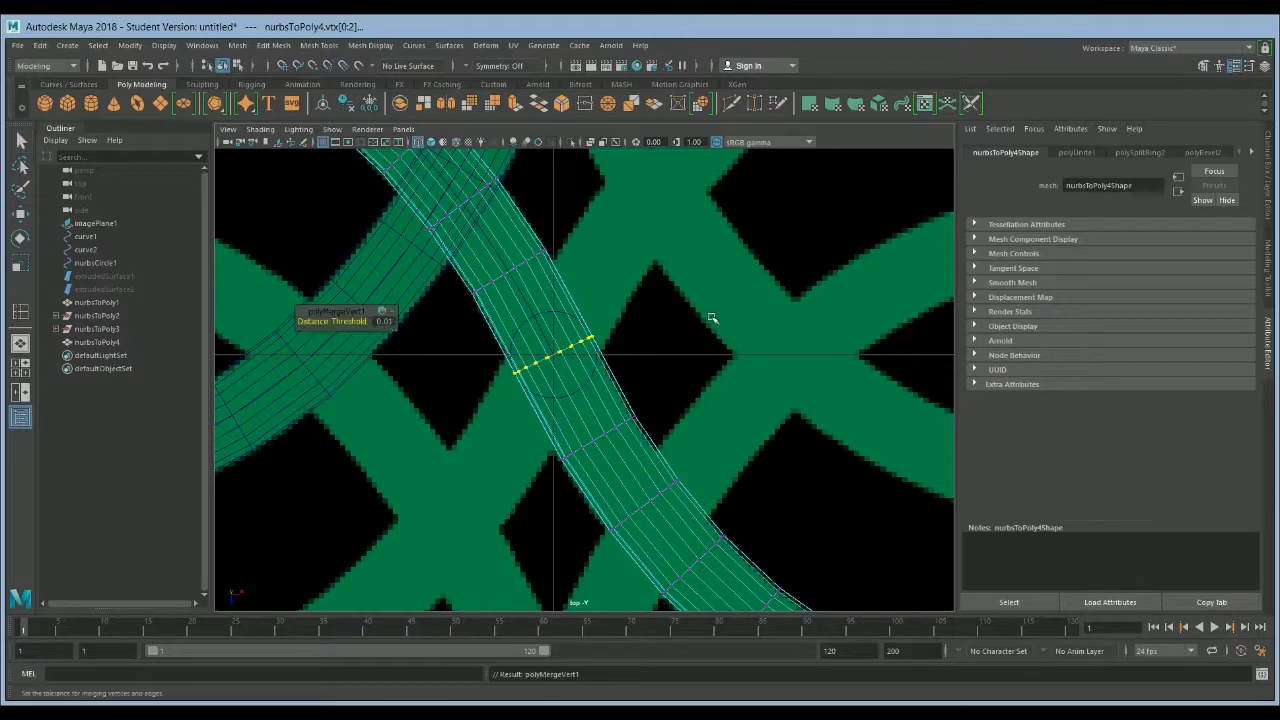
{"action": "key", "text": "a"}
{"action": "scroll", "coordinate": [707, 340], "scroll_direction": "up", "scroll_amount": 5}
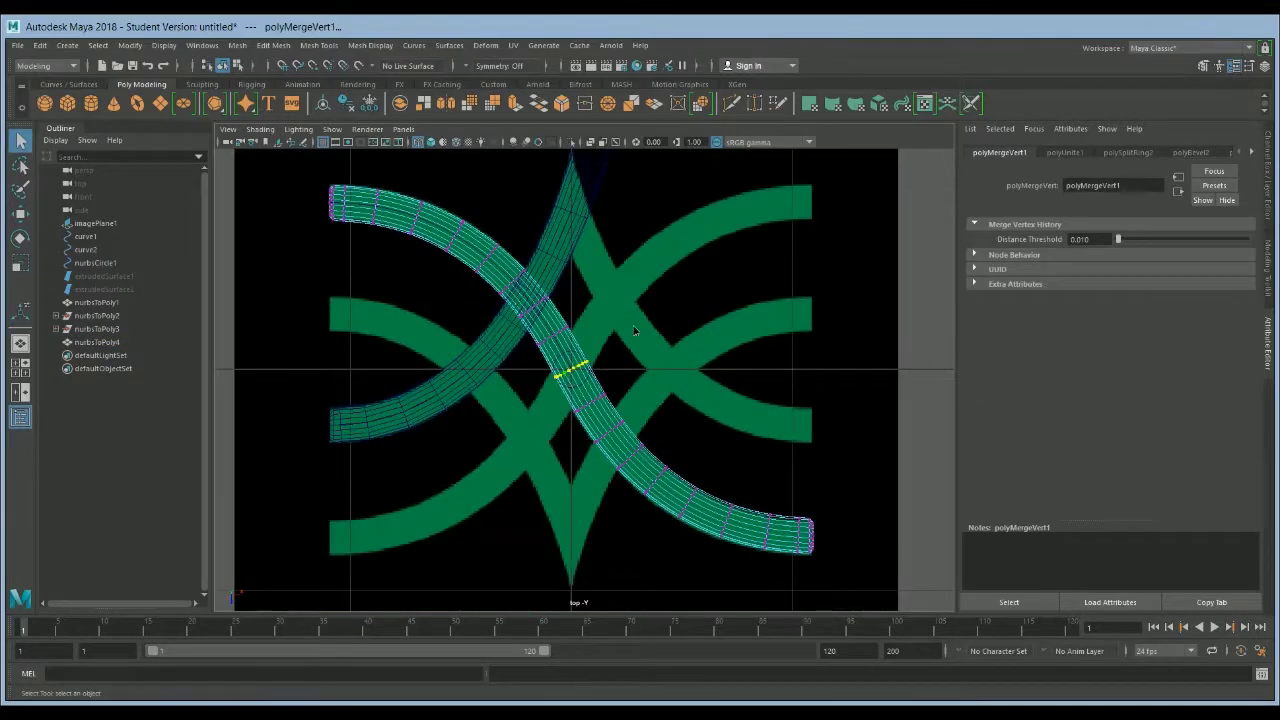
Duplicate the combined S-shaped band and mirror the copy by setting its Scale X to -1.
{"action": "key", "text": "F8"}
{"action": "key", "text": "ctrl+d"}
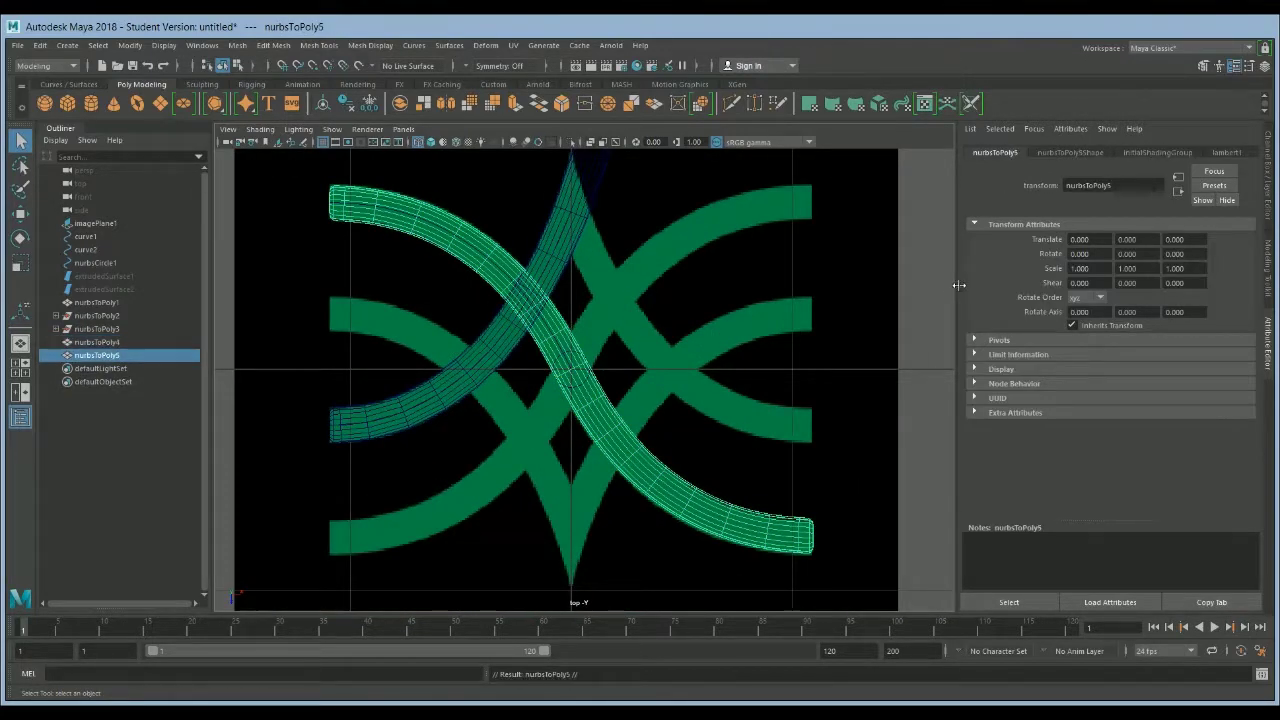
{"action": "type", "text": "-1"}
{"action": "key", "text": "Return"}
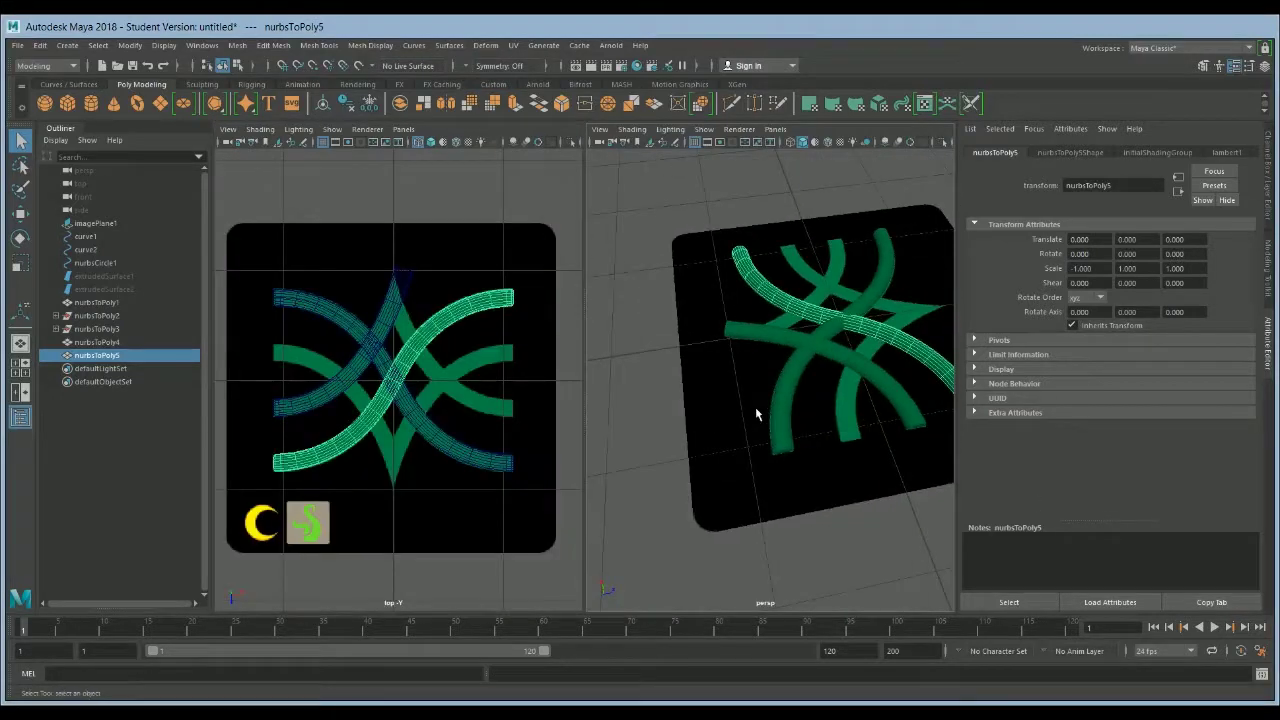
{"action": "left_click_drag", "start_coordinate": [757, 417], "coordinate": [763, 472], "text": "alt"}
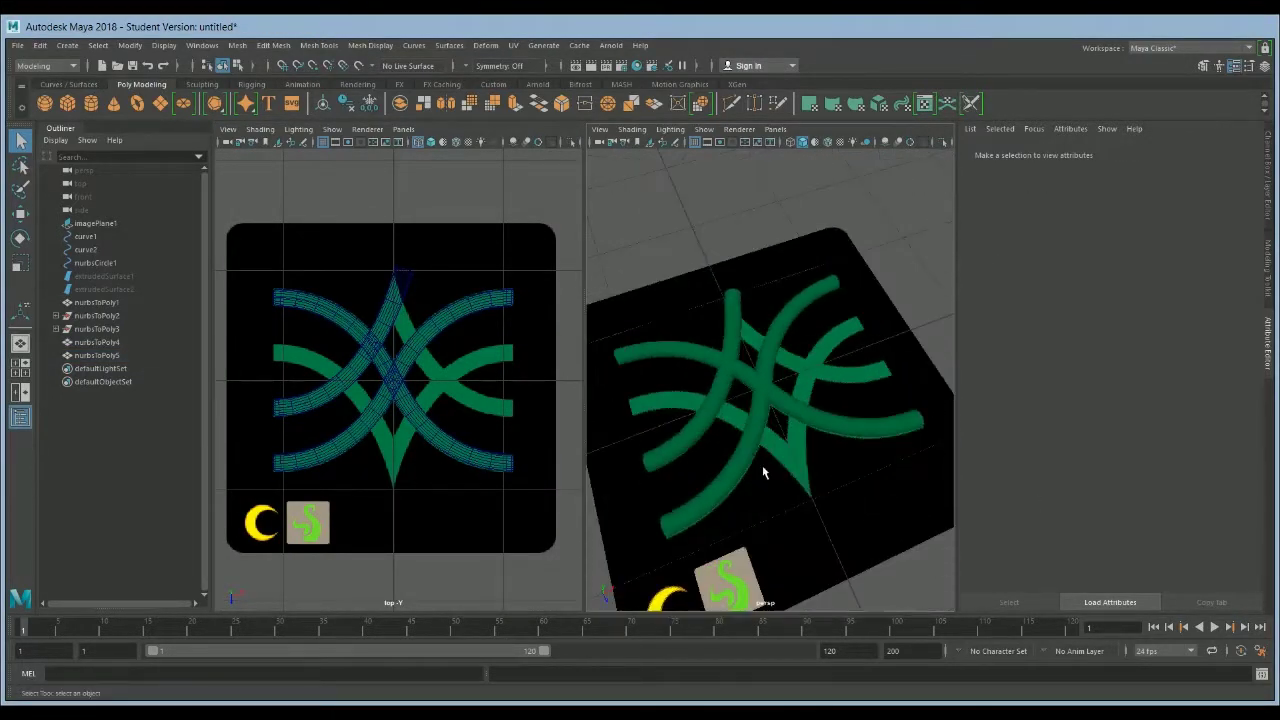
Delete the end section of faces on the lower tube that extends past the emblem's top point.
{"action": "left_click", "coordinate": [731, 414]}
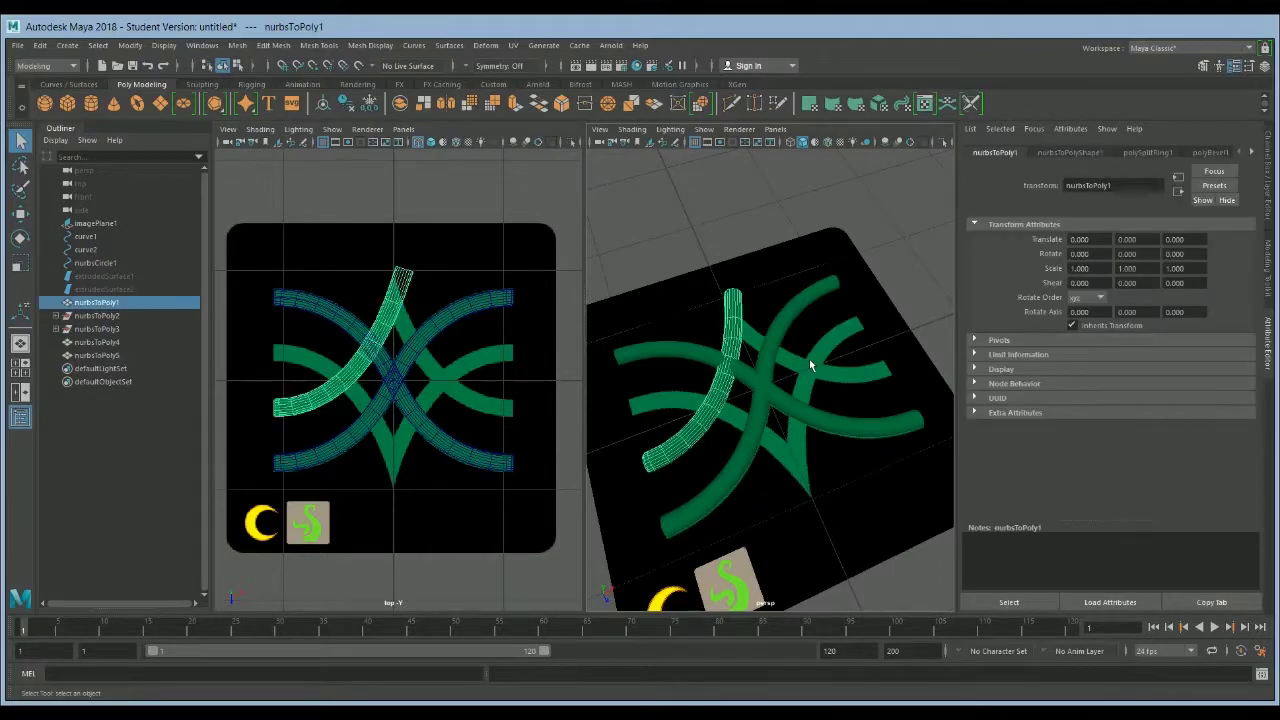
{"action": "key", "text": "space"}
{"action": "scroll", "coordinate": [388, 271], "scroll_direction": "up", "scroll_amount": 2}
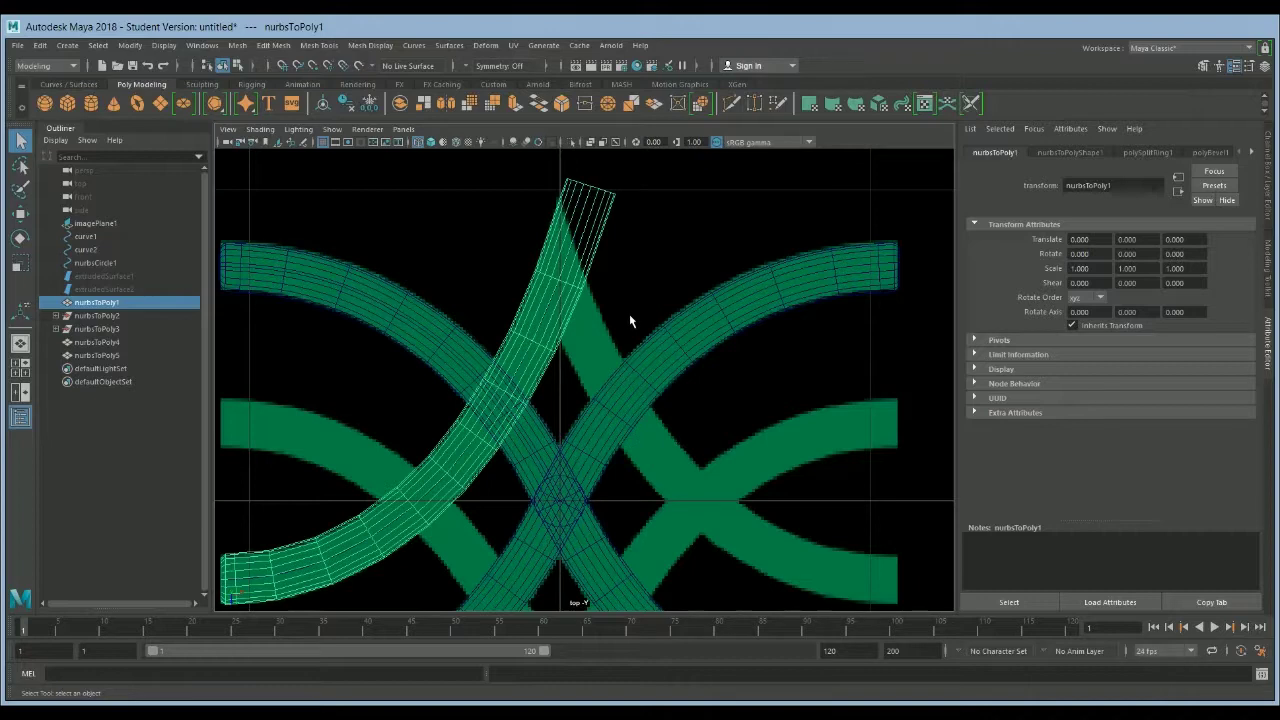
{"action": "key", "text": "F11"}
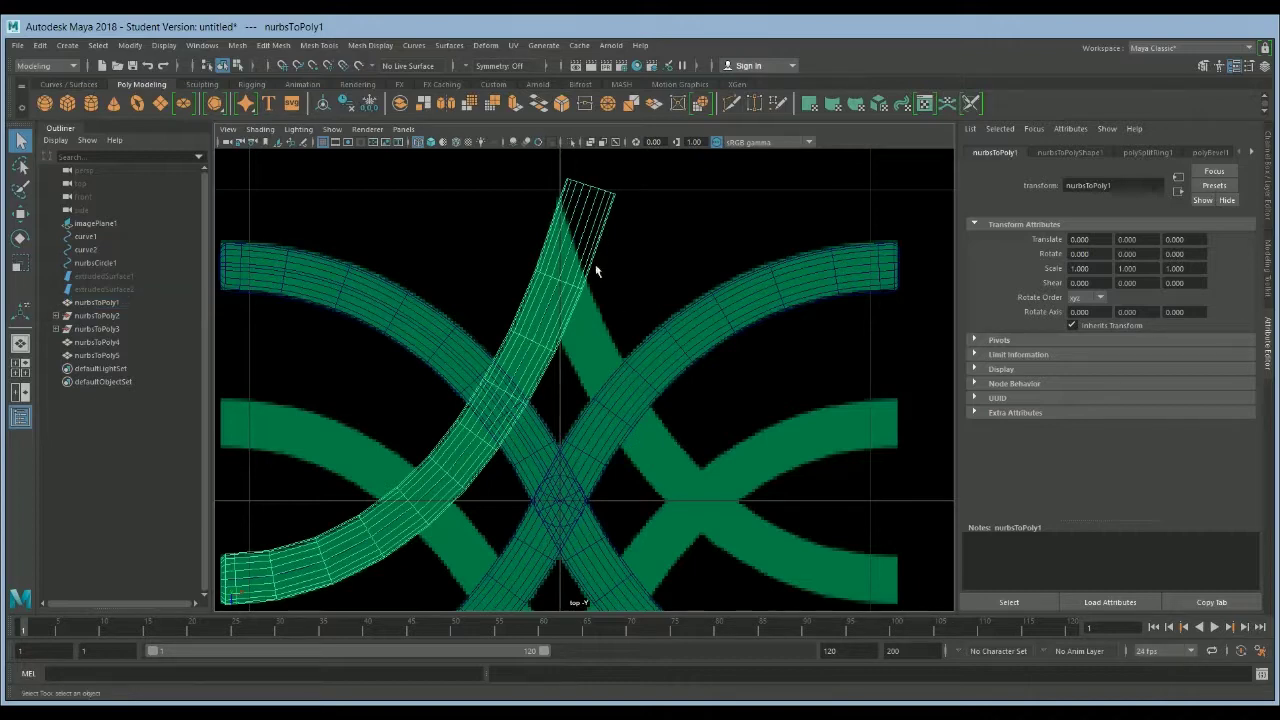
{"action": "left_click_drag", "start_coordinate": [550, 172], "coordinate": [640, 229]}
{"action": "key", "text": "Delete"}
{"action": "scroll", "coordinate": [583, 329], "scroll_direction": "up", "scroll_amount": 3}
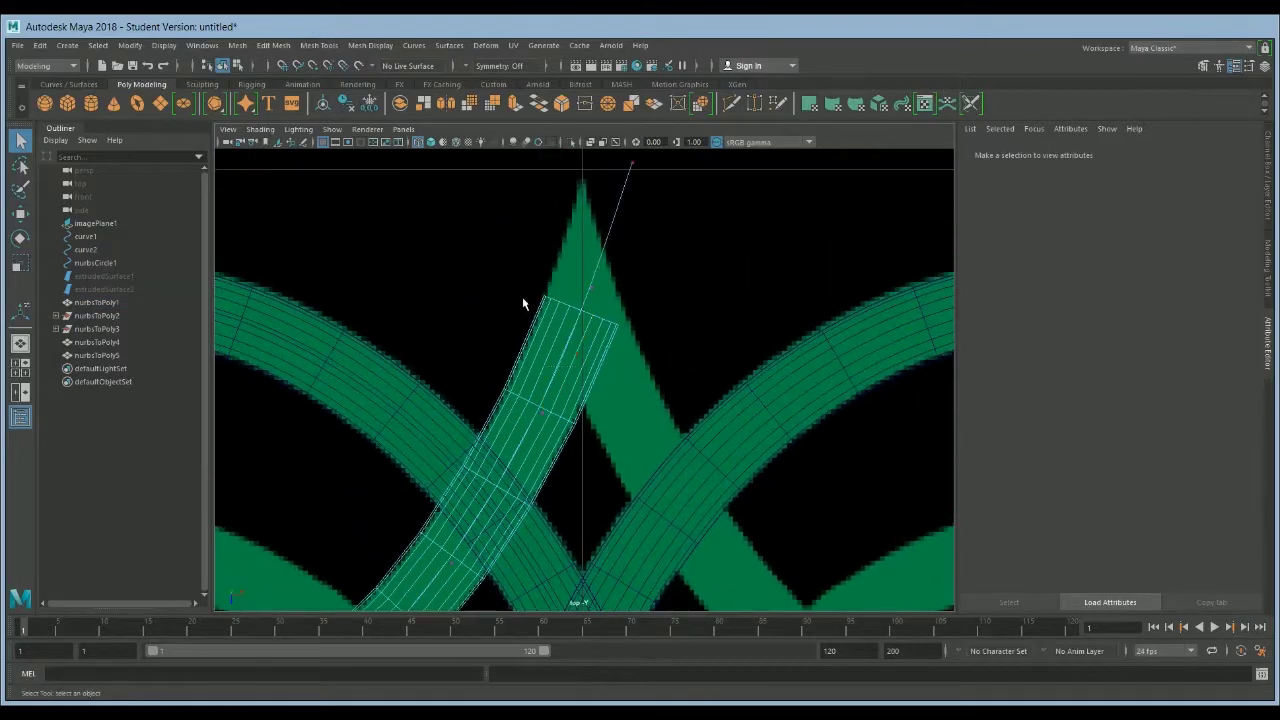
Select the cut end vertices of the lower tube, then rotate and scale them into a line along the emblem's vertical centre line.
{"action": "key", "text": "F8"}
{"action": "left_click", "coordinate": [588, 297]}
{"action": "left_click", "coordinate": [547, 320]}
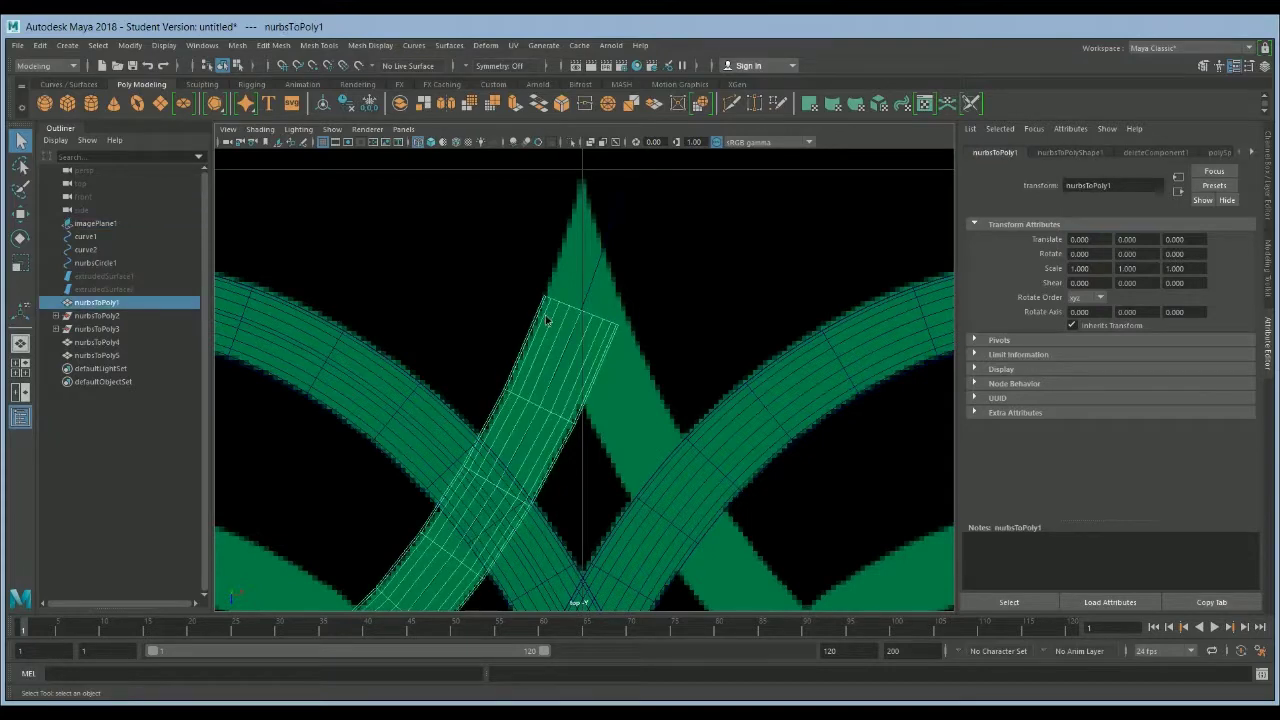
{"action": "left_click", "coordinate": [648, 345]}
{"action": "key", "text": "w"}
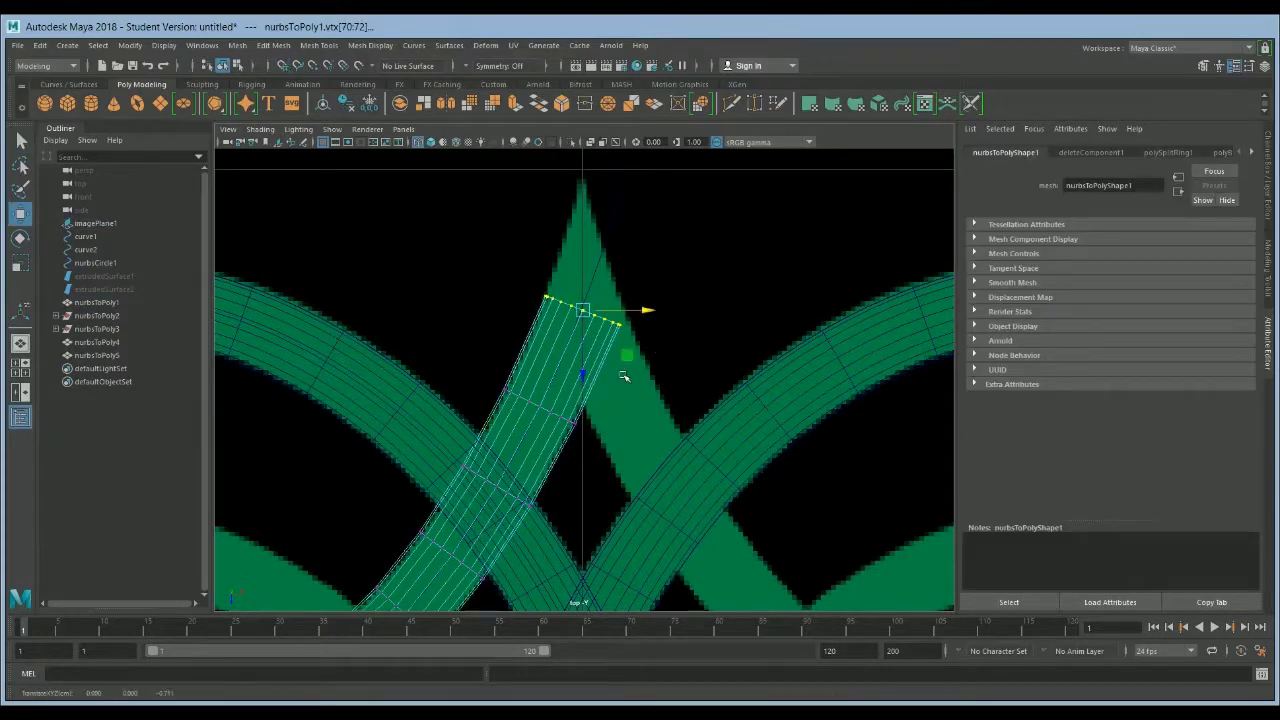
{"action": "key", "text": "f"}
{"action": "key", "text": "e"}
{"action": "mouse_move", "coordinate": [658, 393]}
{"action": "left_mouse_down"}
{"action": "mouse_move", "coordinate": [628, 420]}
{"action": "mouse_move", "coordinate": [562, 425]}
{"action": "mouse_move", "coordinate": [628, 412]}
{"action": "mouse_move", "coordinate": [600, 420]}
{"action": "mouse_move", "coordinate": [612, 444]}
{"action": "mouse_move", "coordinate": [653, 462]}
{"action": "left_mouse_up"}
{"action": "key", "text": "r"}
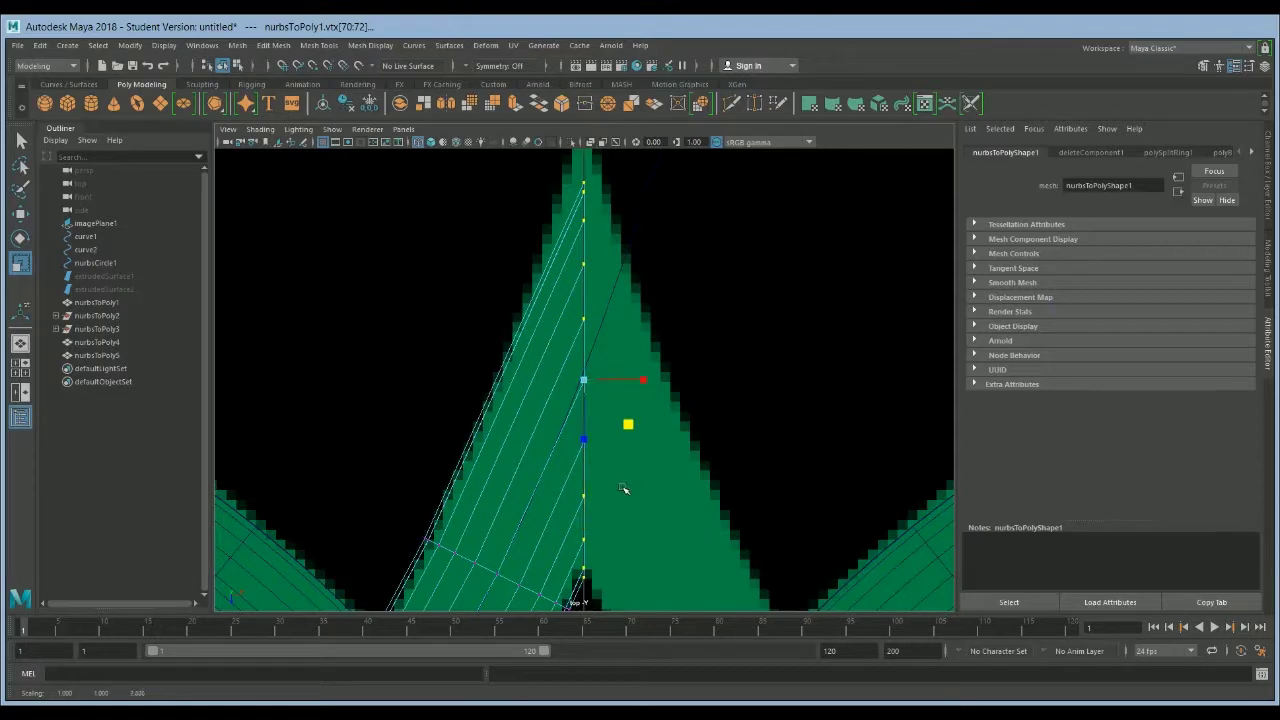
Reposition and rescale the tube's end vertices along the centre line to match the reference image's top point and inner corner.
{"action": "key", "text": "ctrl+z"}
{"action": "key", "text": "ctrl+z"}
{"action": "key", "text": "ctrl+z"}
{"action": "key", "text": "ctrl+z"}
{"action": "key", "text": "ctrl+z"}
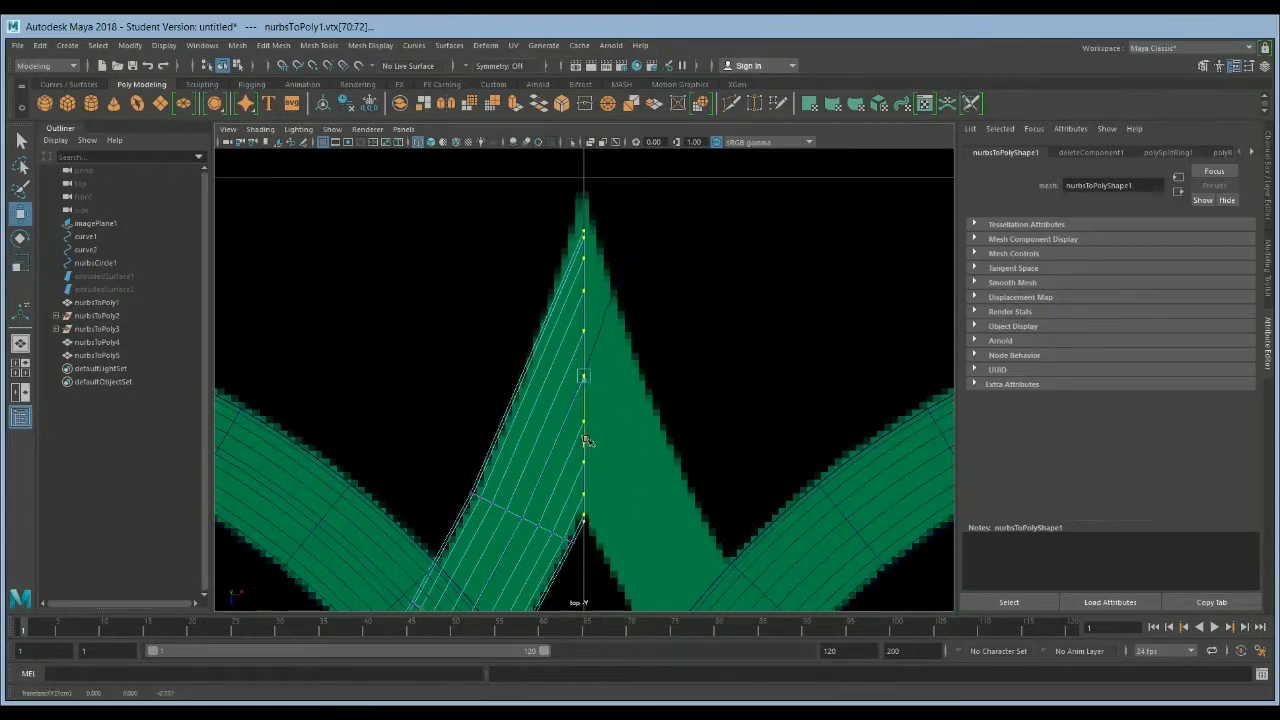
{"action": "key", "text": "ctrl+z"}
{"action": "key", "text": "ctrl+z"}
{"action": "key", "text": "ctrl+z"}
{"action": "key", "text": "ctrl+z"}
{"action": "key", "text": "ctrl+z"}
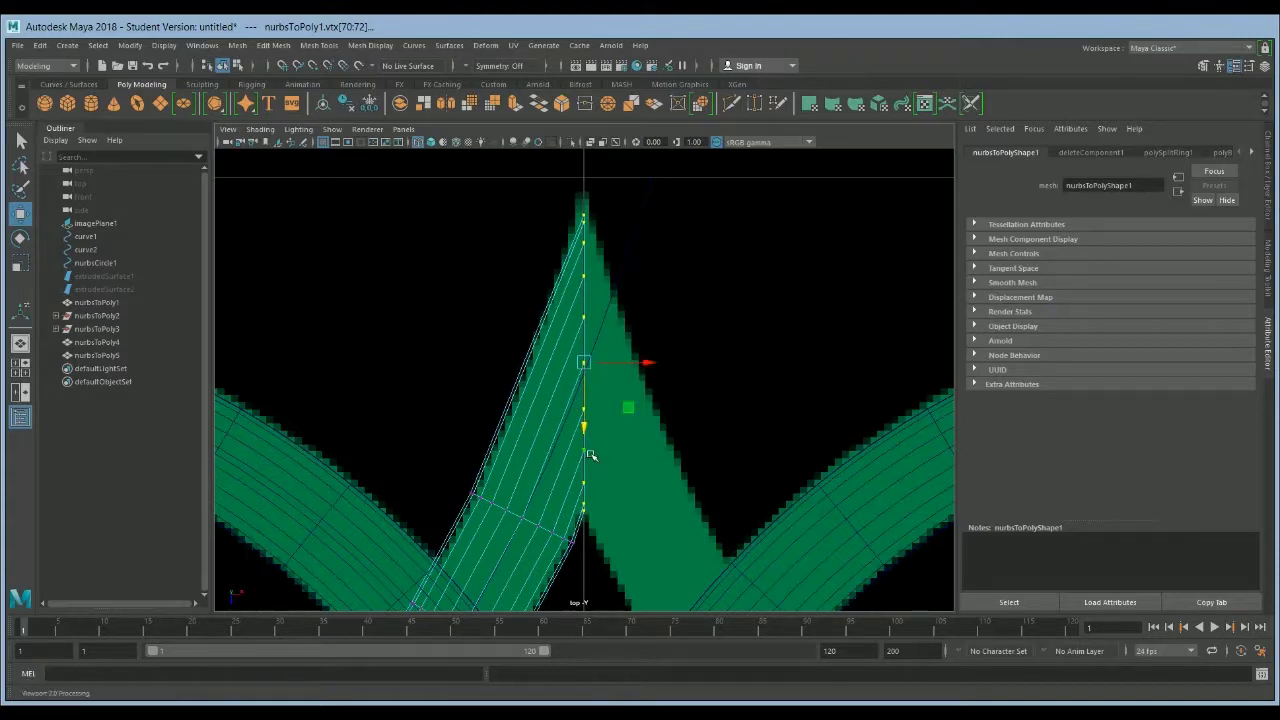
{"action": "key", "text": "ctrl+z"}
{"action": "key", "text": "ctrl+z"}
{"action": "key", "text": "r"}
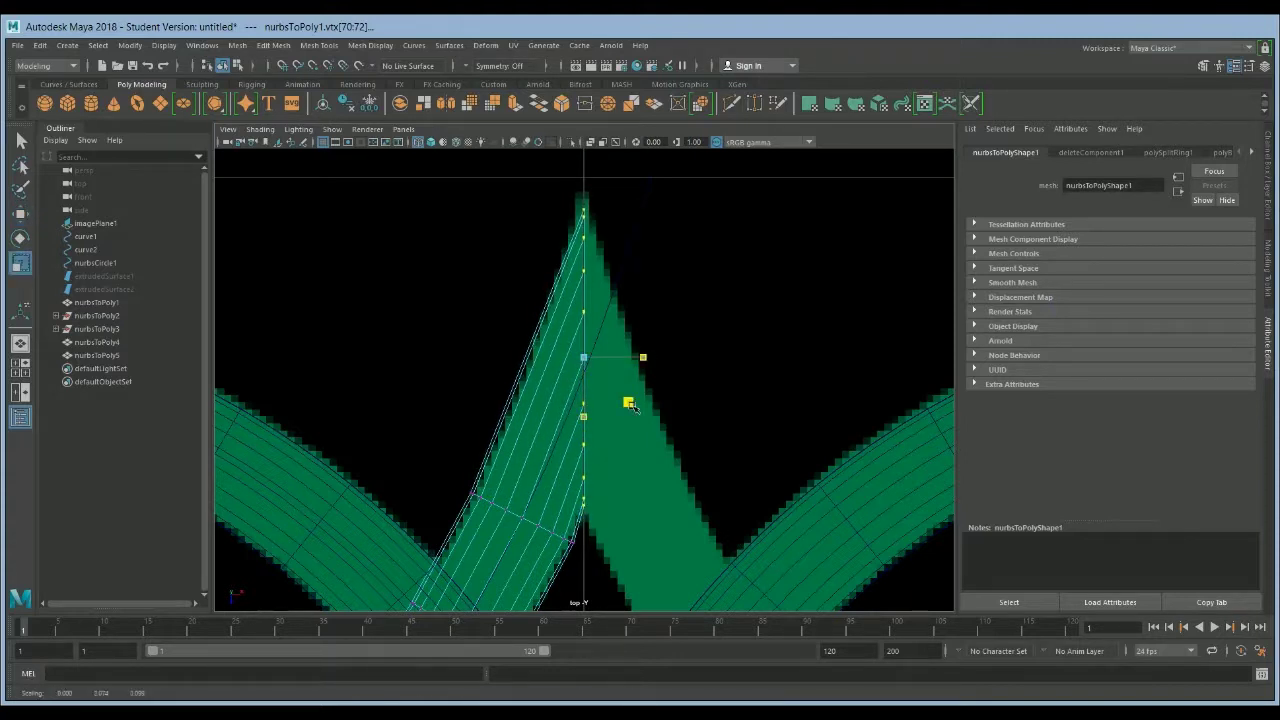
{"action": "key", "text": "ctrl+z"}
{"action": "key", "text": "ctrl+z"}
{"action": "key", "text": "ctrl+z"}
Try nudging the reference image plane sideways against the centre line, and undo the shift.
{"action": "left_click", "coordinate": [648, 475]}
{"action": "key", "text": "w"}
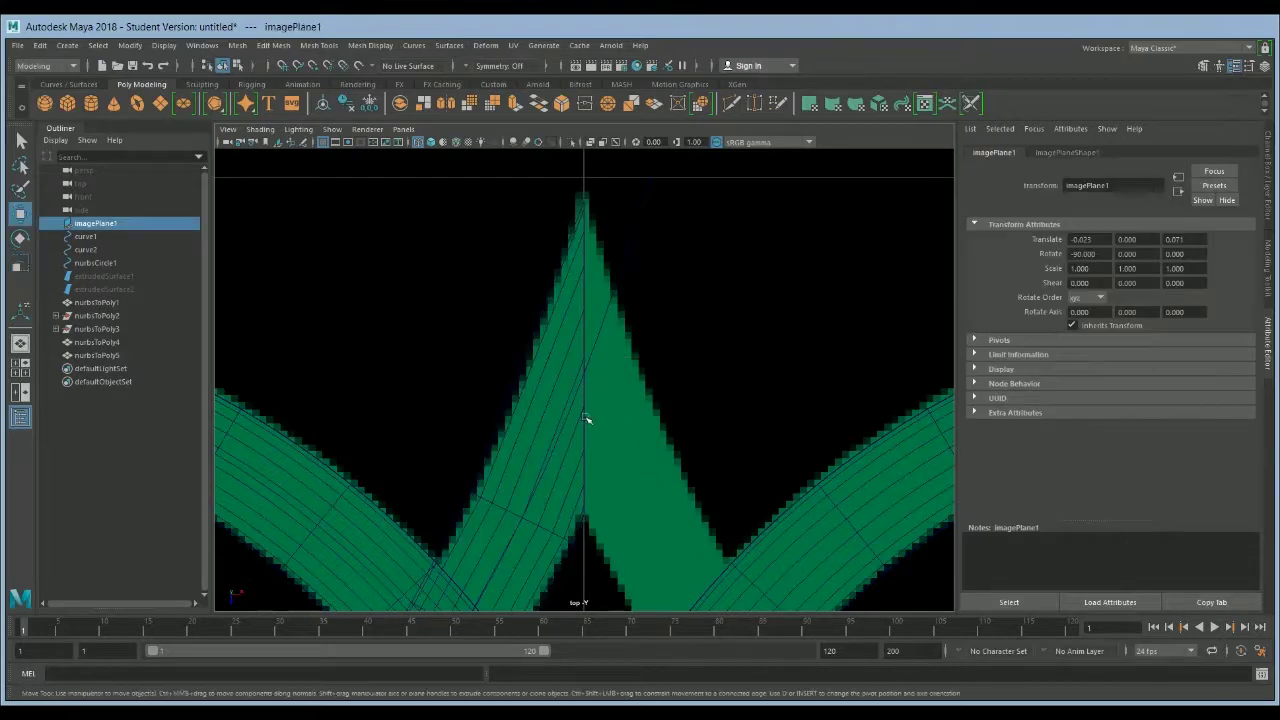
{"action": "key", "text": "f"}
{"action": "scroll", "coordinate": [620, 477], "scroll_direction": "up", "scroll_amount": 6}
{"action": "left_click_drag", "start_coordinate": [648, 466], "coordinate": [647, 469]}
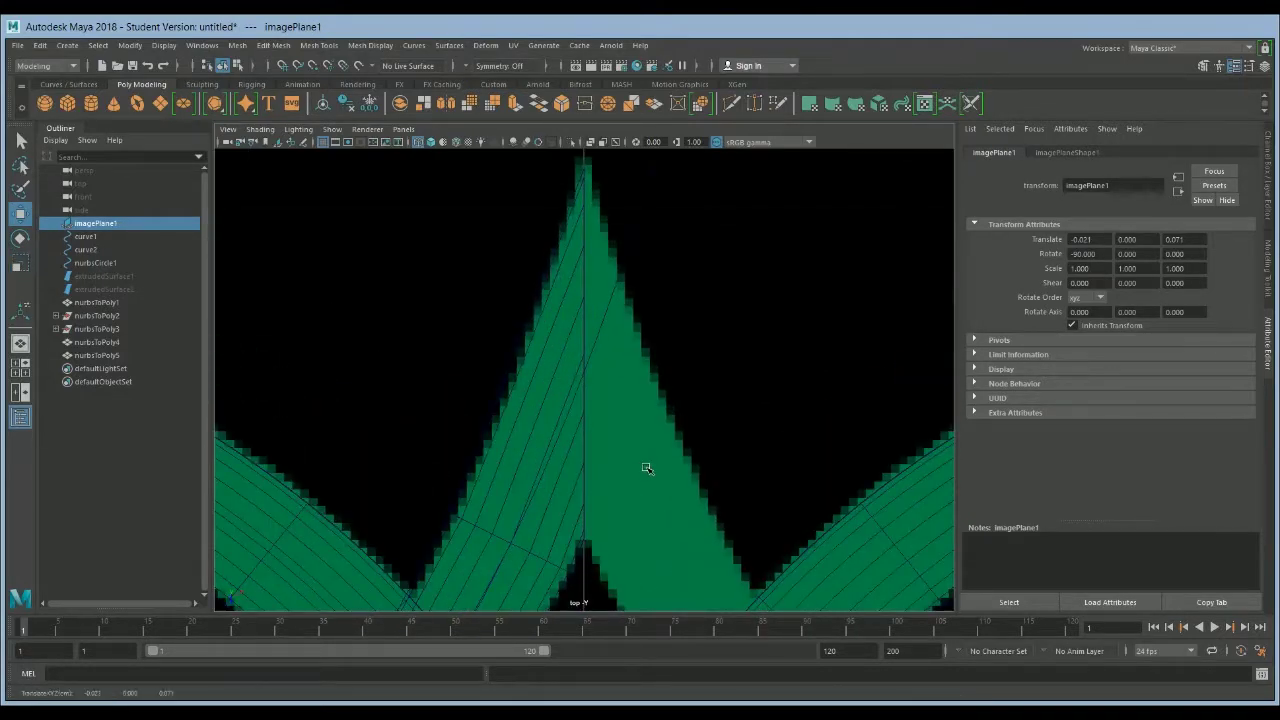
{"action": "key", "text": "ctrl+z"}
Move the tube's end vertices slightly upward along the centre line to reach the reference tip.
{"action": "key", "text": "r"}
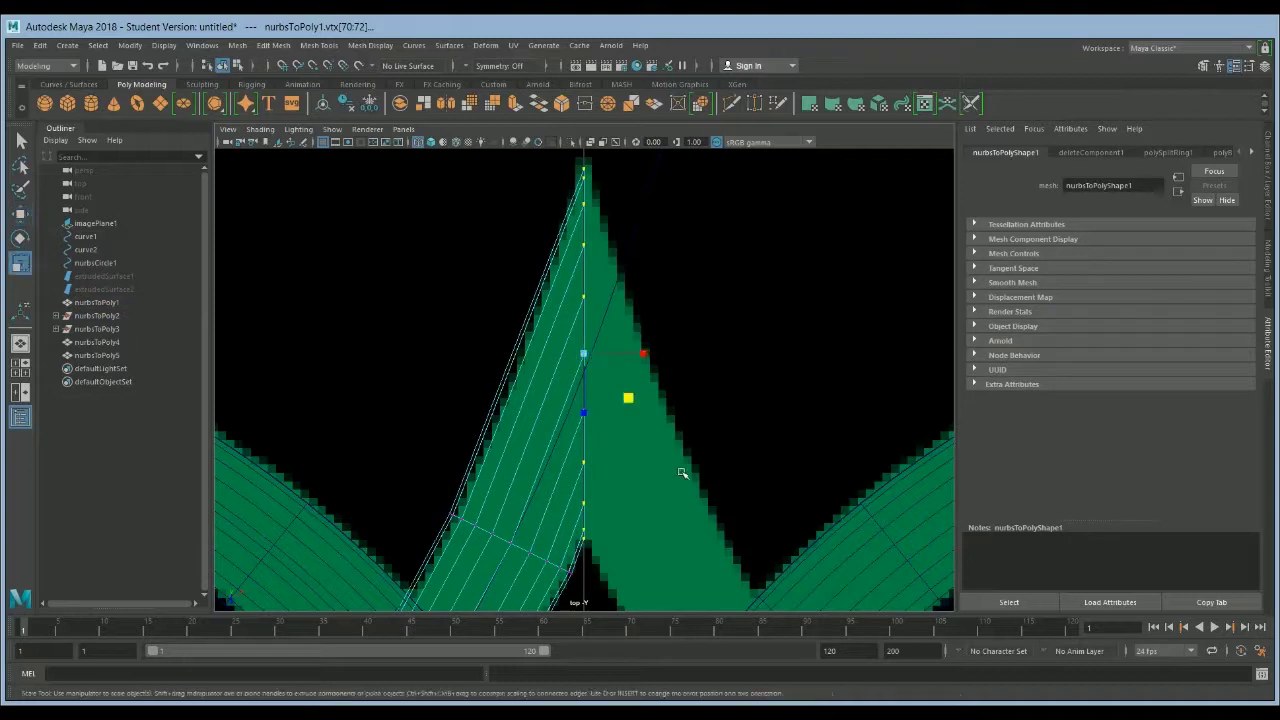
{"action": "key", "text": "w"}
{"action": "left_click", "coordinate": [584, 418]}
{"action": "left_click_drag", "start_coordinate": [584, 418], "coordinate": [583, 414]}
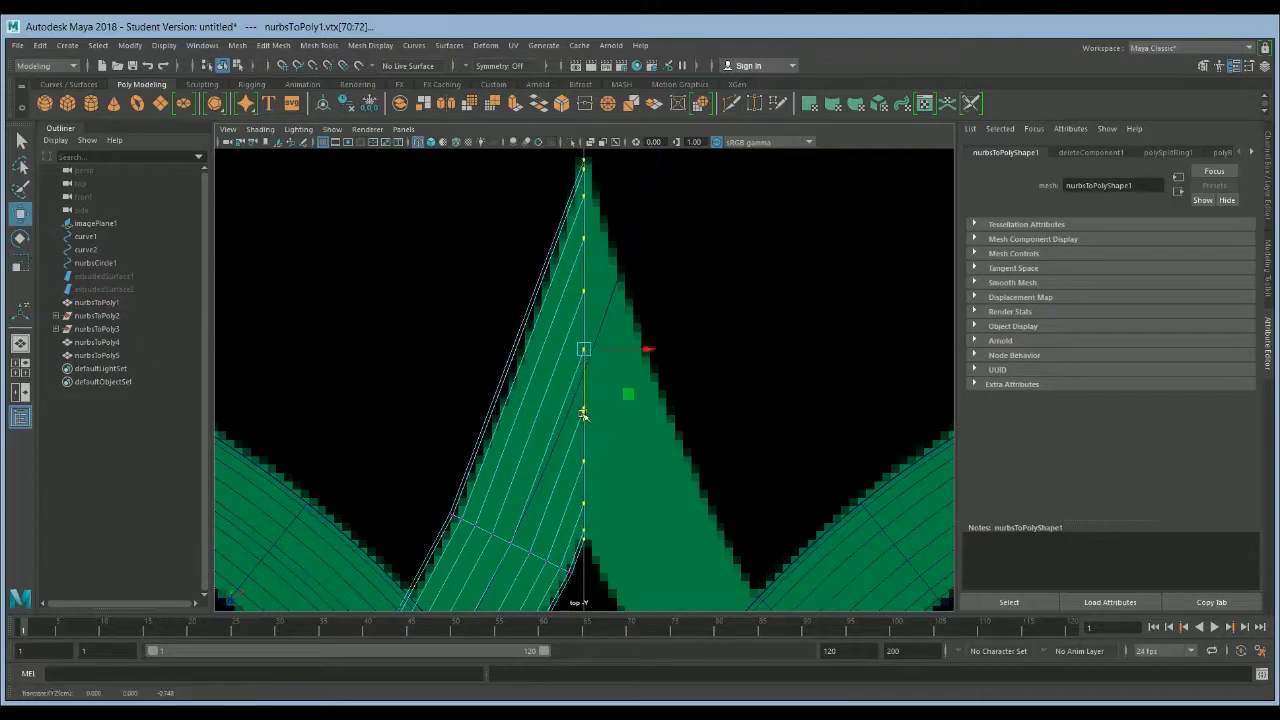
Insert an edge loop across the tapered end of the tube and shift it to follow the reference outline.
{"action": "left_click", "coordinate": [478, 350]}
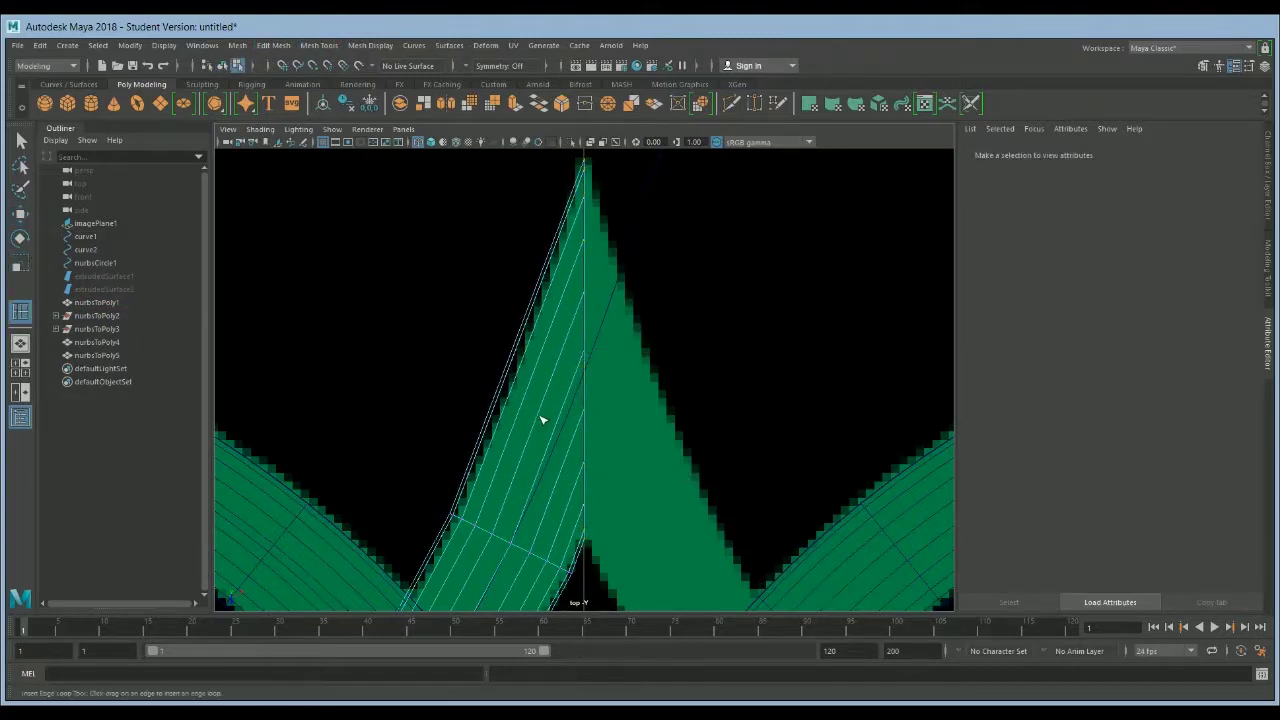
{"action": "right_click_drag", "start_coordinate": [338, 277], "coordinate": [302, 278], "text": "shift"}
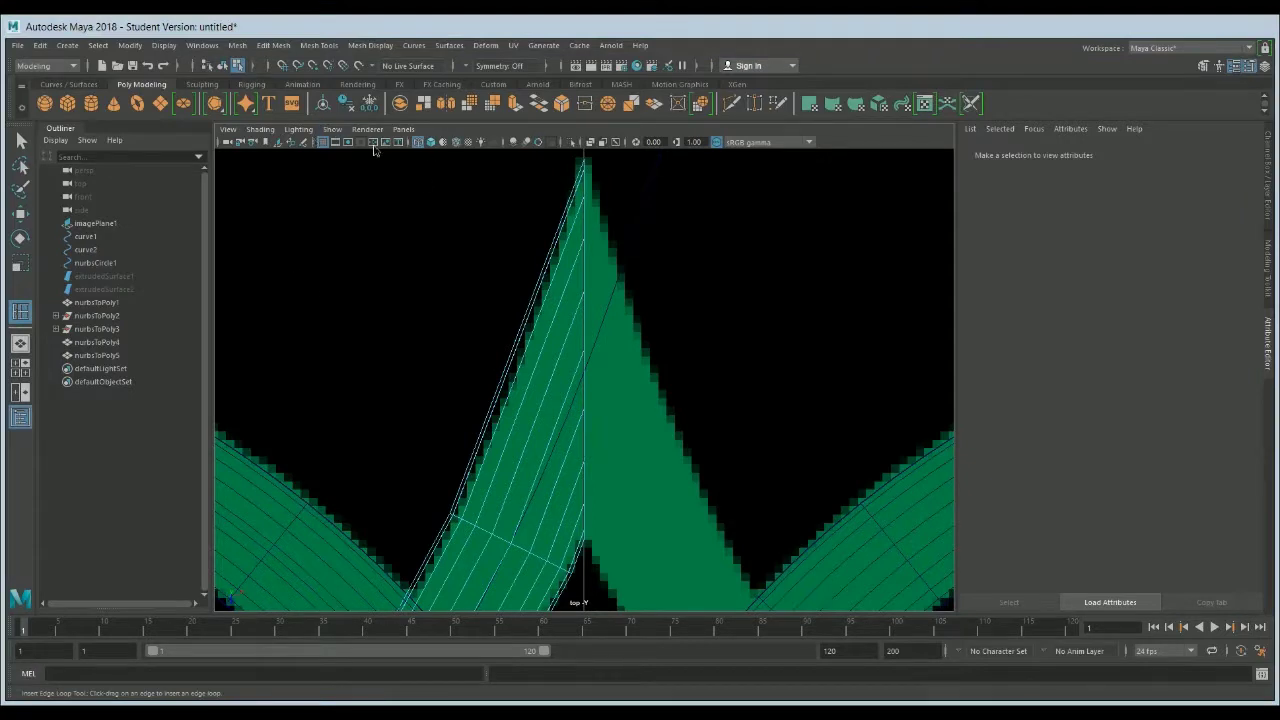
{"action": "left_click", "coordinate": [546, 431]}
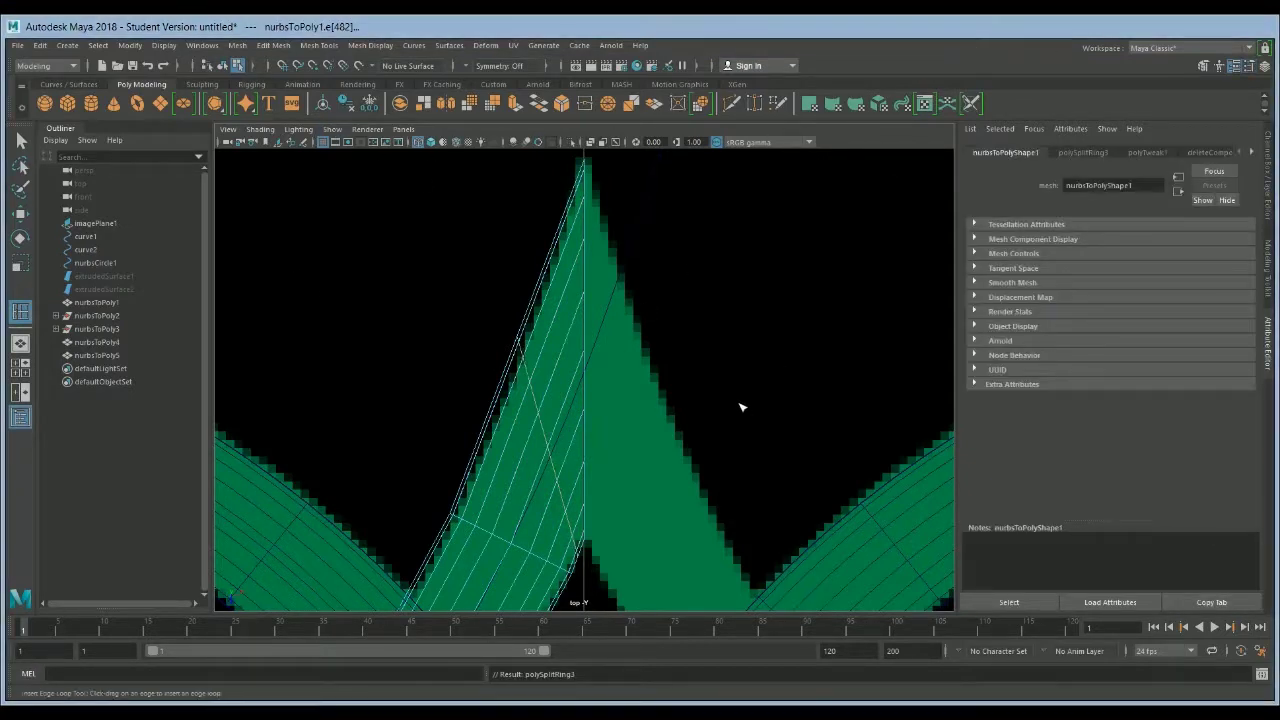
{"action": "key", "text": "w"}
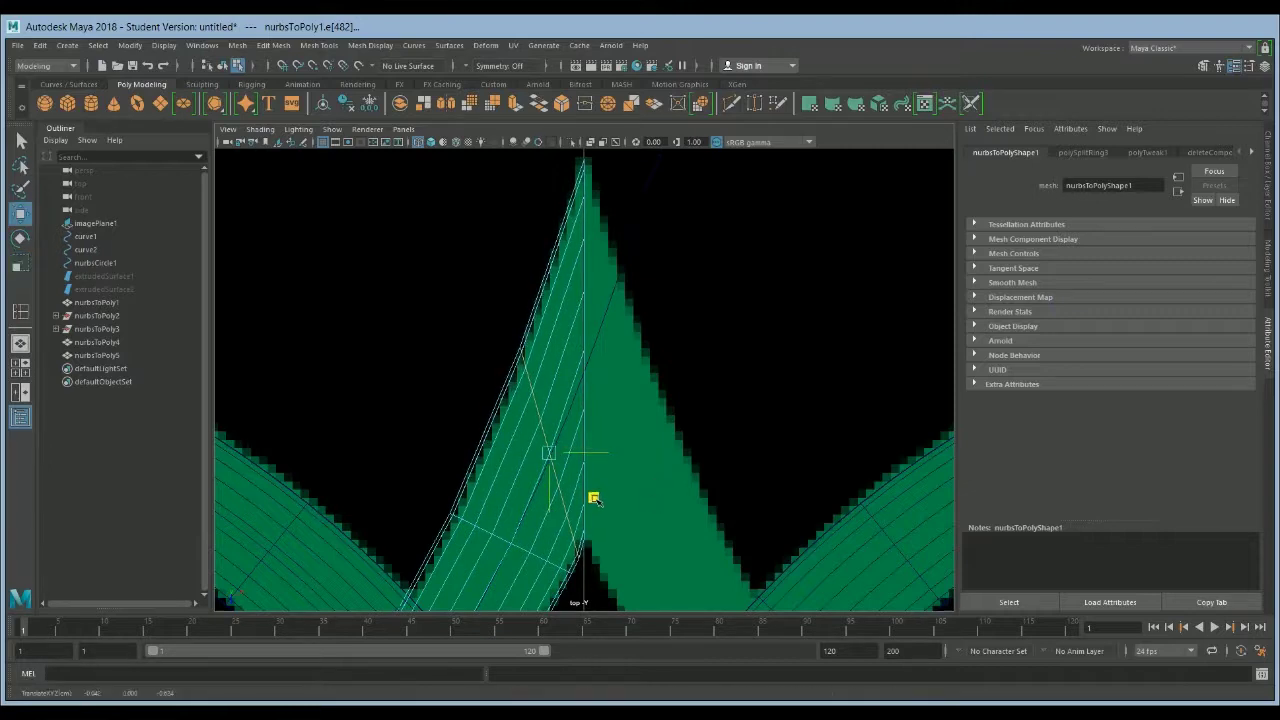
{"action": "key", "text": "d"}
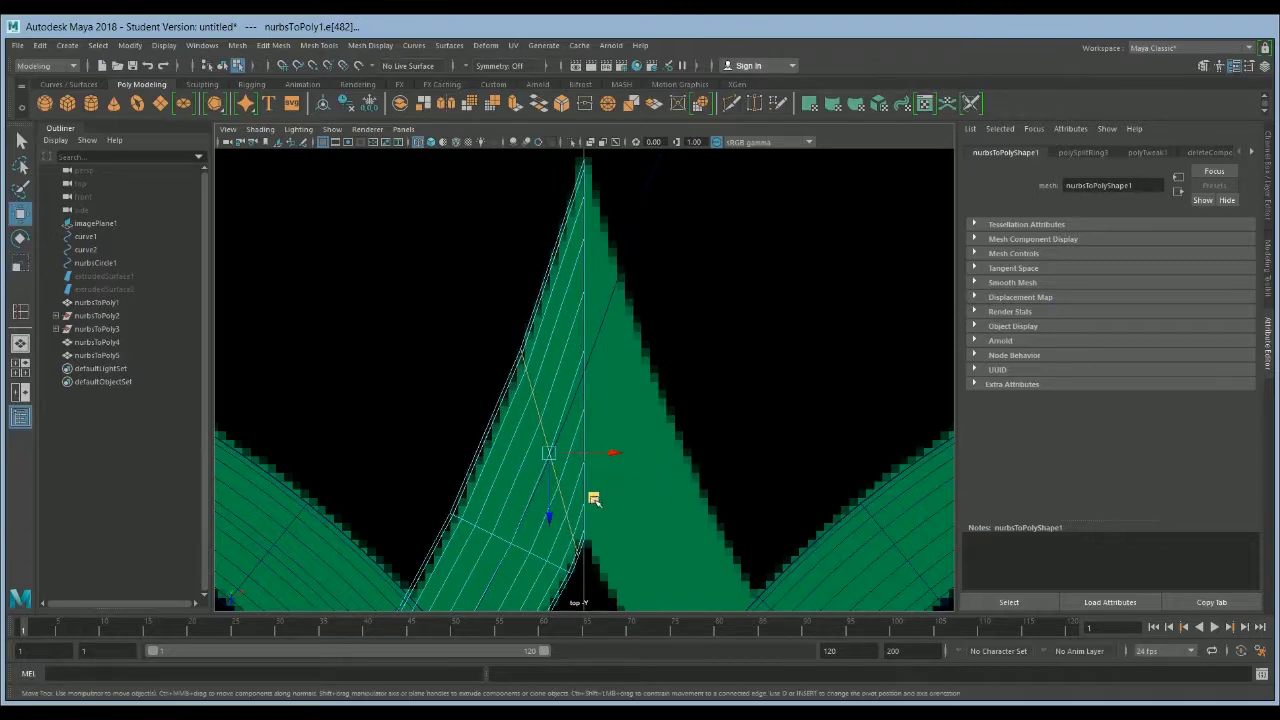
Show the top and perspective views together, and duplicate the tapered lower tube.
{"action": "key", "text": "space"}
{"action": "left_click", "coordinate": [743, 214]}
{"action": "scroll", "coordinate": [829, 380], "scroll_direction": "up", "scroll_amount": 5}
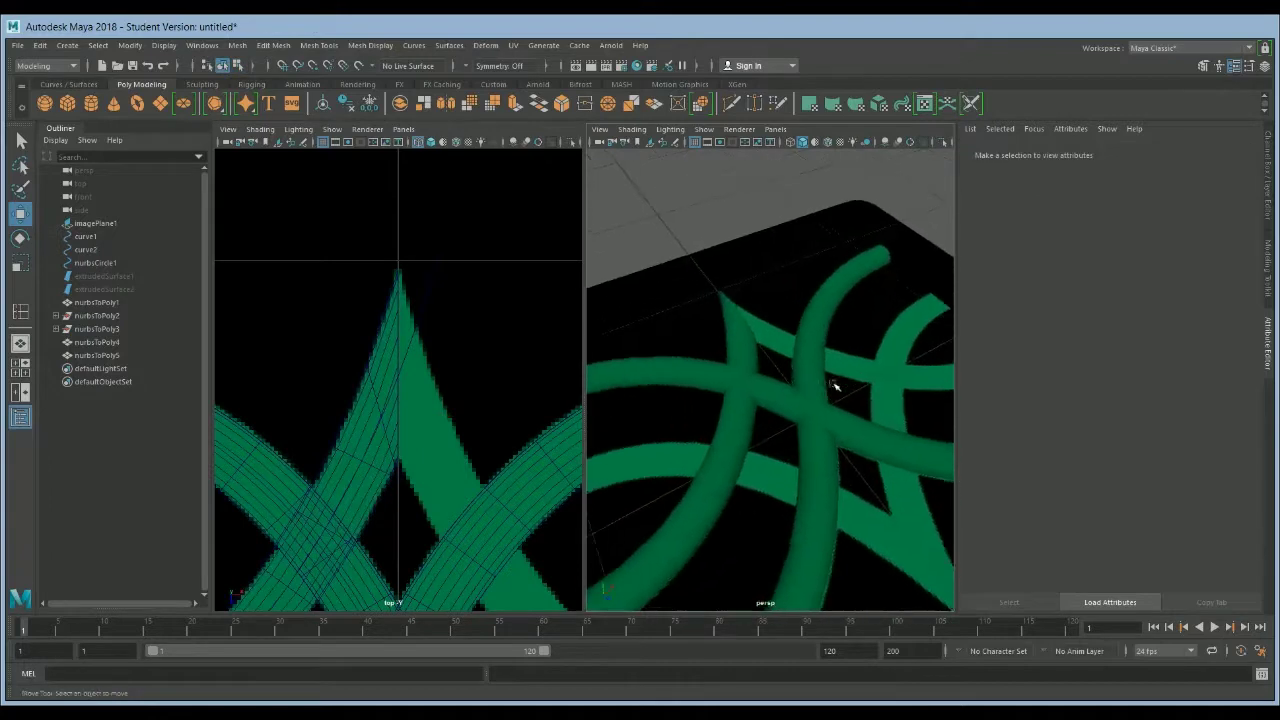
{"action": "scroll", "coordinate": [757, 456], "scroll_direction": "down", "scroll_amount": 2}
{"action": "left_click_drag", "start_coordinate": [766, 414], "coordinate": [780, 443], "text": "alt"}
{"action": "left_click", "coordinate": [760, 380]}
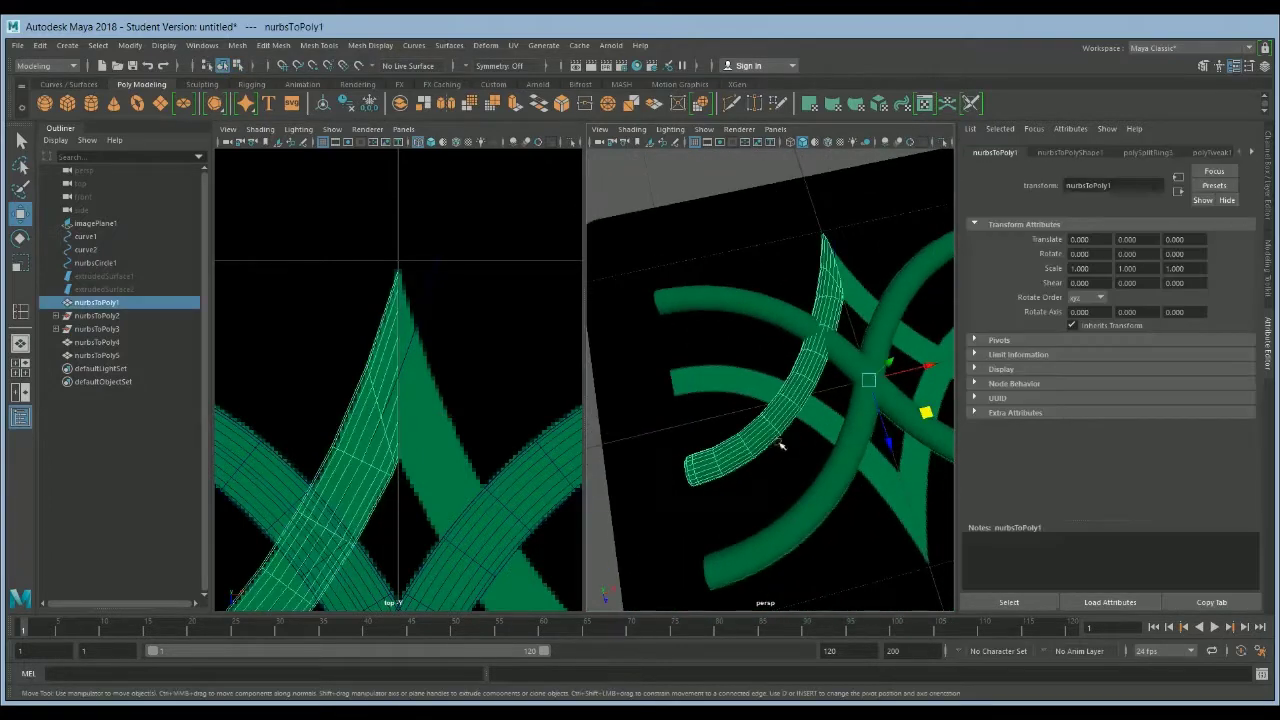
{"action": "left_click", "coordinate": [449, 113]}
{"action": "scroll", "coordinate": [691, 343], "scroll_direction": "down", "scroll_amount": 3}
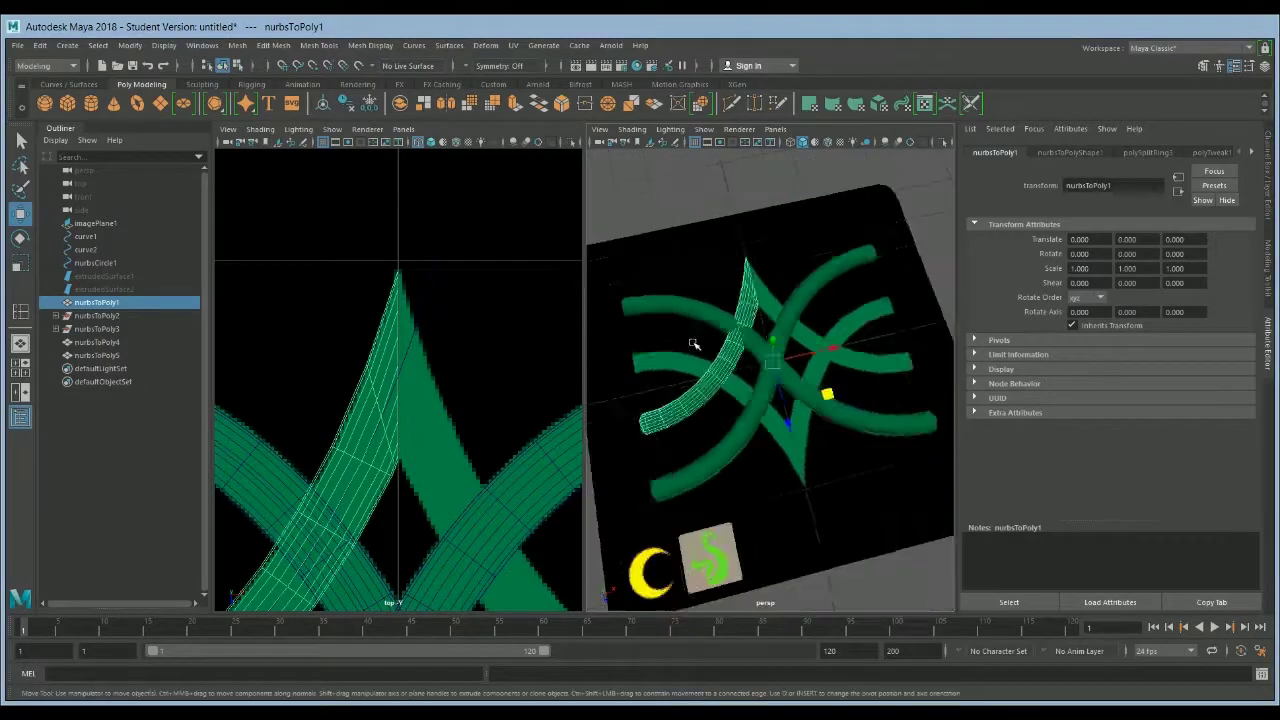
{"action": "left_click_drag", "start_coordinate": [691, 343], "coordinate": [723, 381], "text": "alt"}
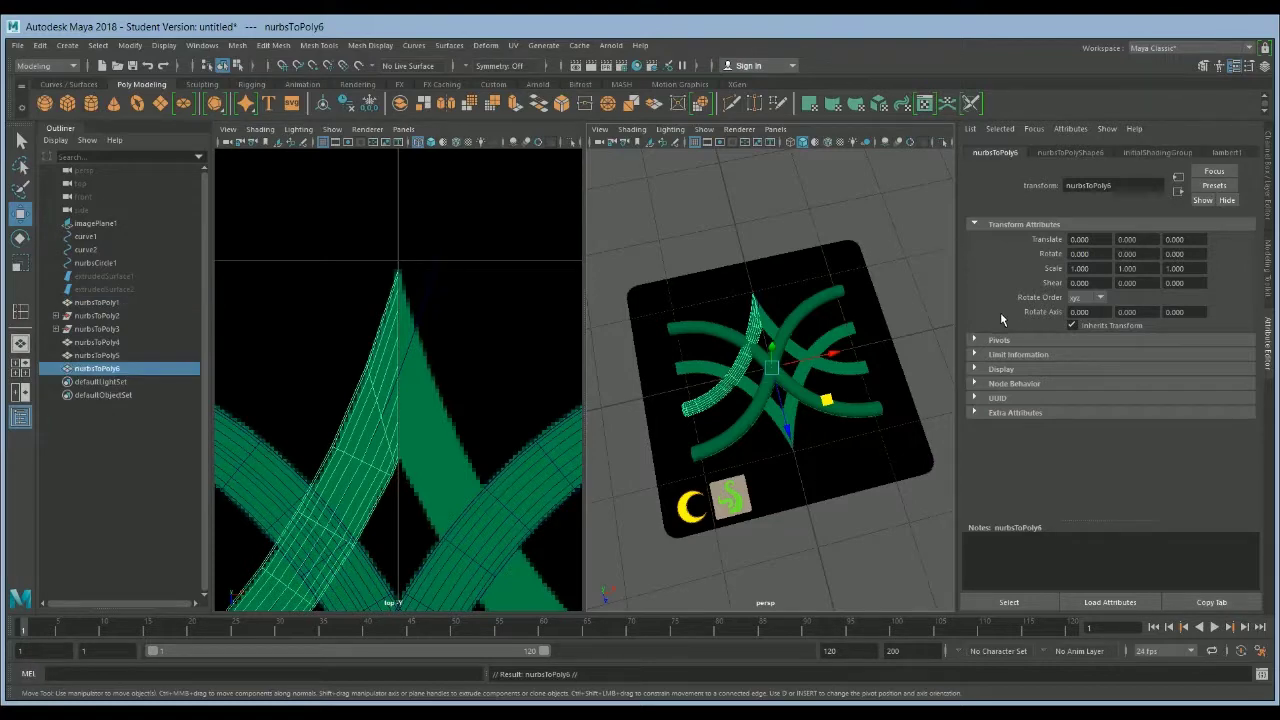
Try mirroring the duplicated tube by setting its Scale Z to -1, and undo the change.
{"action": "double_click", "coordinate": [1174, 268]}
{"action": "type", "text": "-1"}
{"action": "key", "text": "Return"}
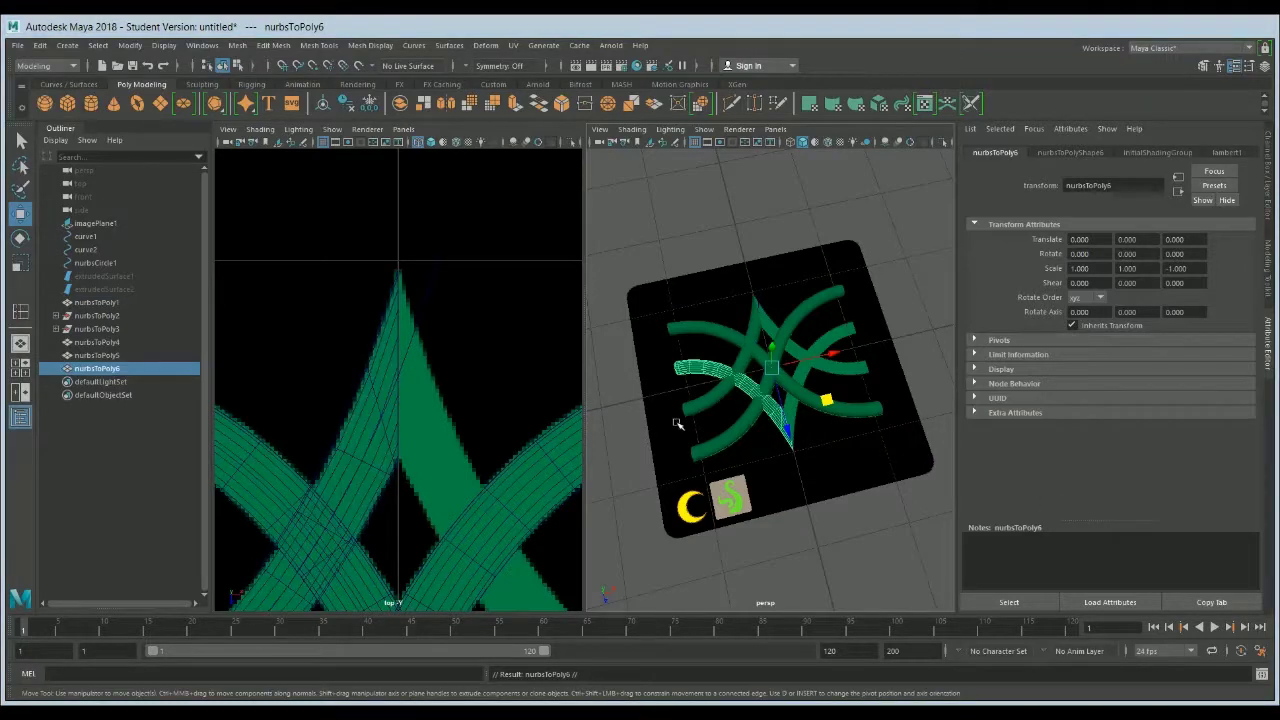
{"action": "key", "text": "ctrl+z"}
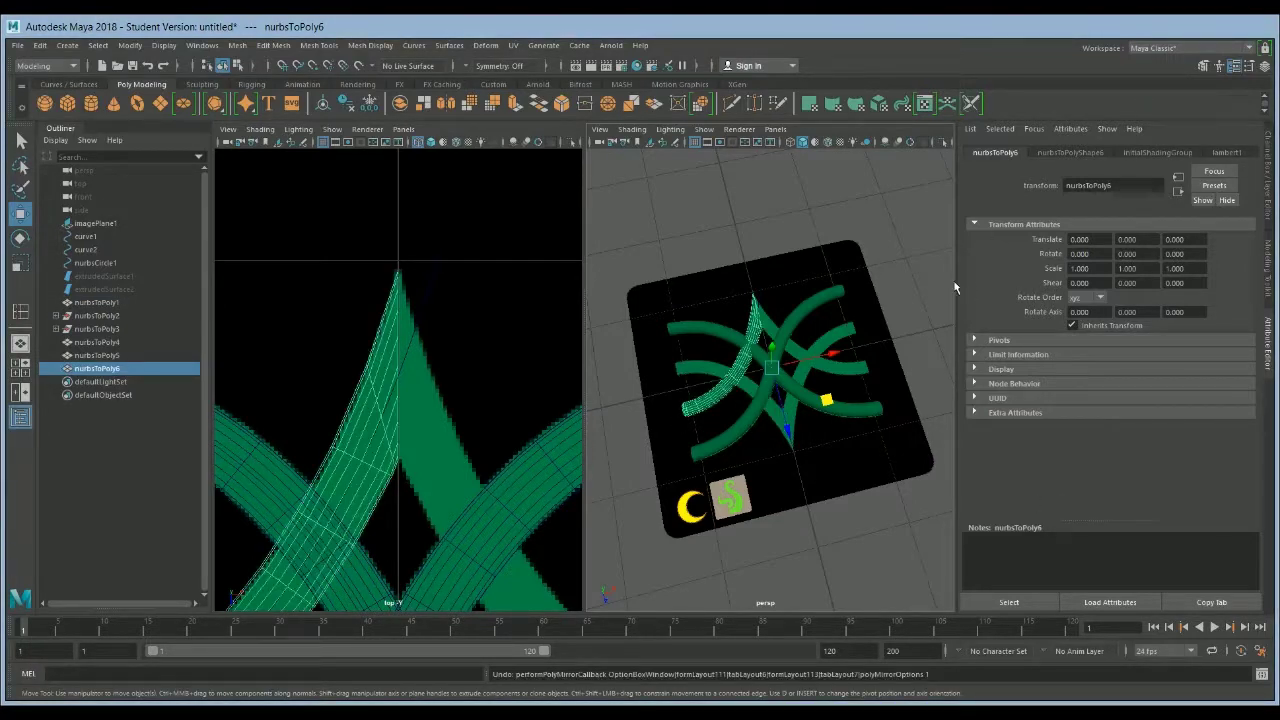
Mirror the duplicated tube with a Scale X of -1 and combine it with the original tapered tube.
{"action": "key", "text": "shift+z"}
{"action": "key", "text": "f"}
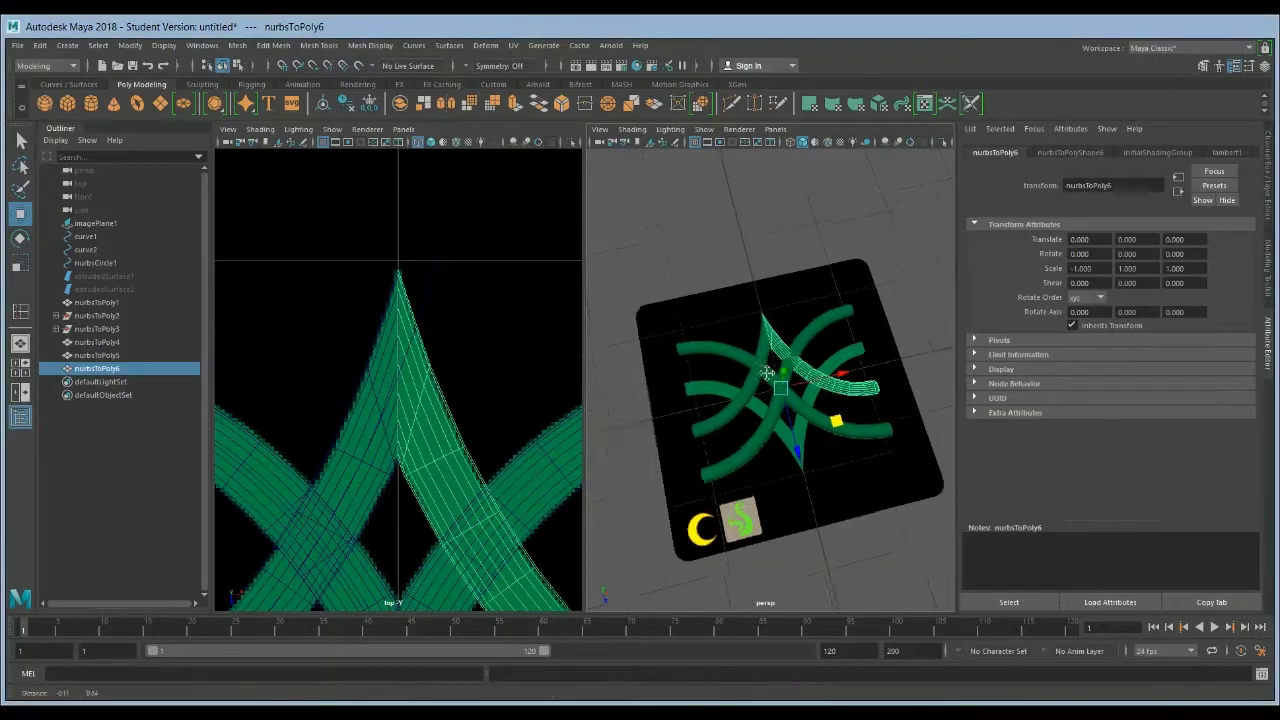
{"action": "left_click", "coordinate": [408, 390], "text": "shift"}
{"action": "left_click", "coordinate": [392, 268]}
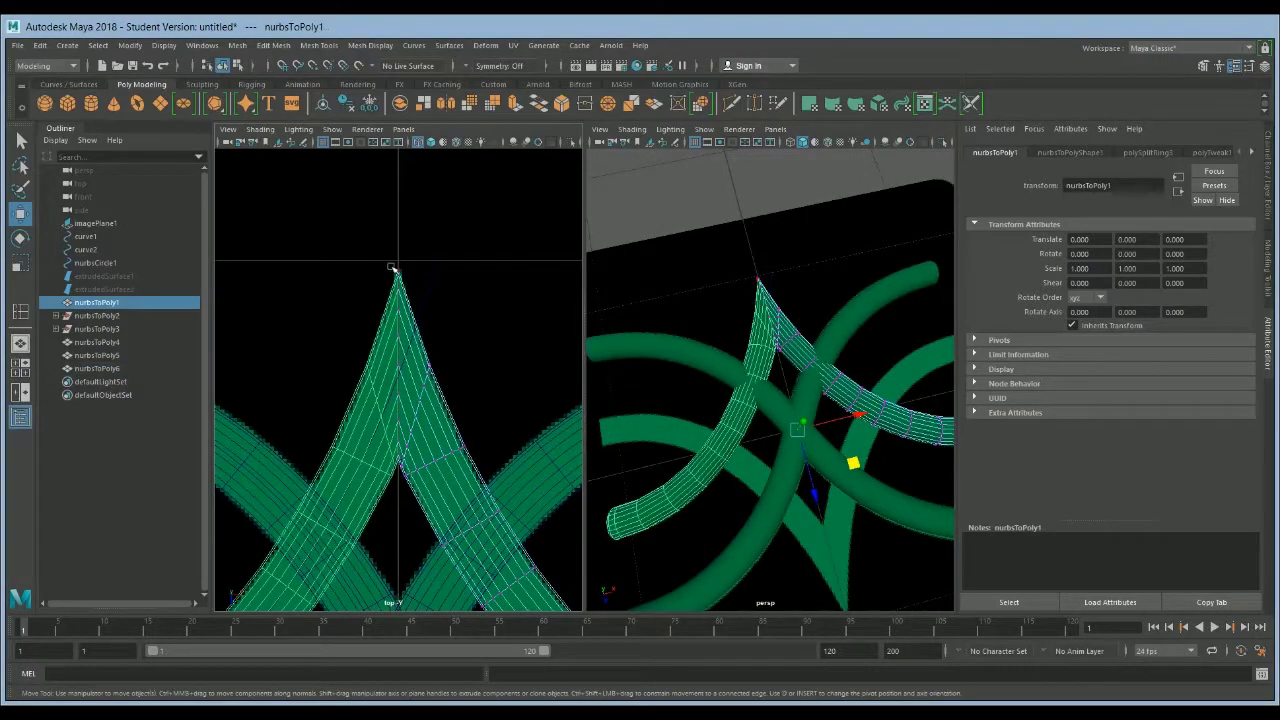
{"action": "left_click", "coordinate": [400, 103]}
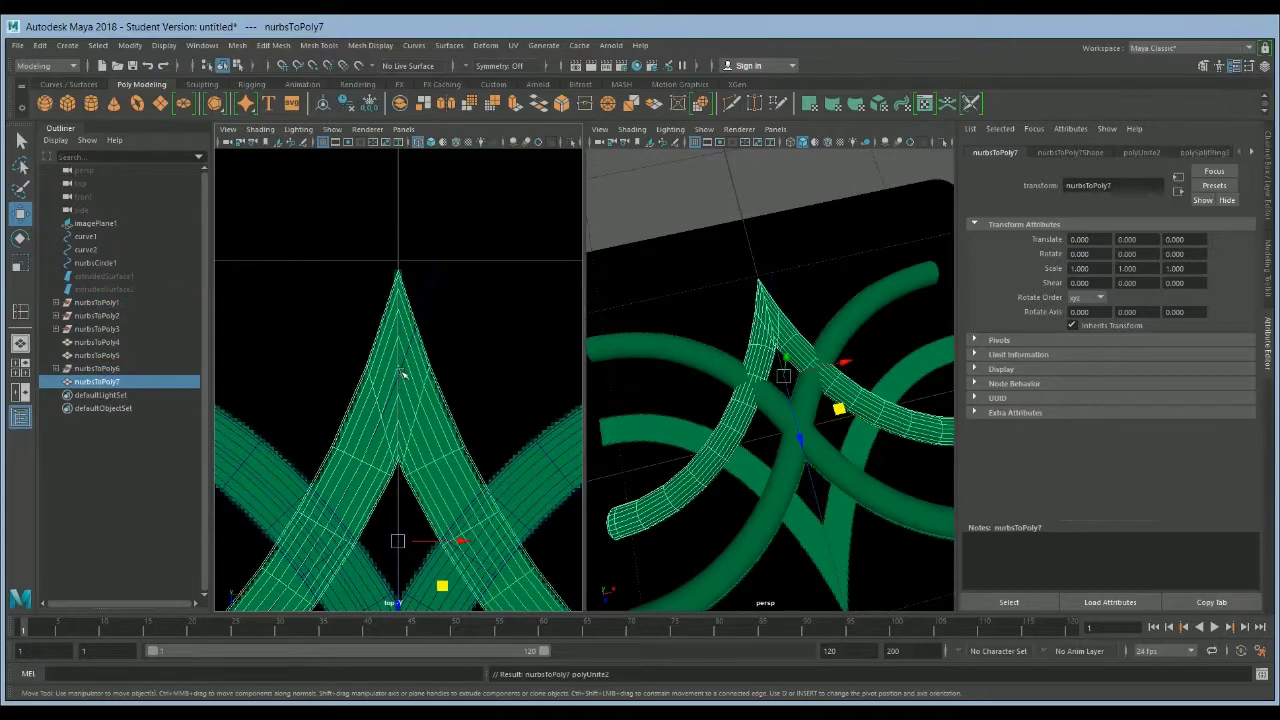
Select the vertices along the tip's central seam and merge them with a 0.01 distance threshold.
{"action": "left_click", "coordinate": [386, 277]}
{"action": "left_click", "coordinate": [398, 472]}
{"action": "scroll", "coordinate": [392, 480], "scroll_direction": "up", "scroll_amount": 5}
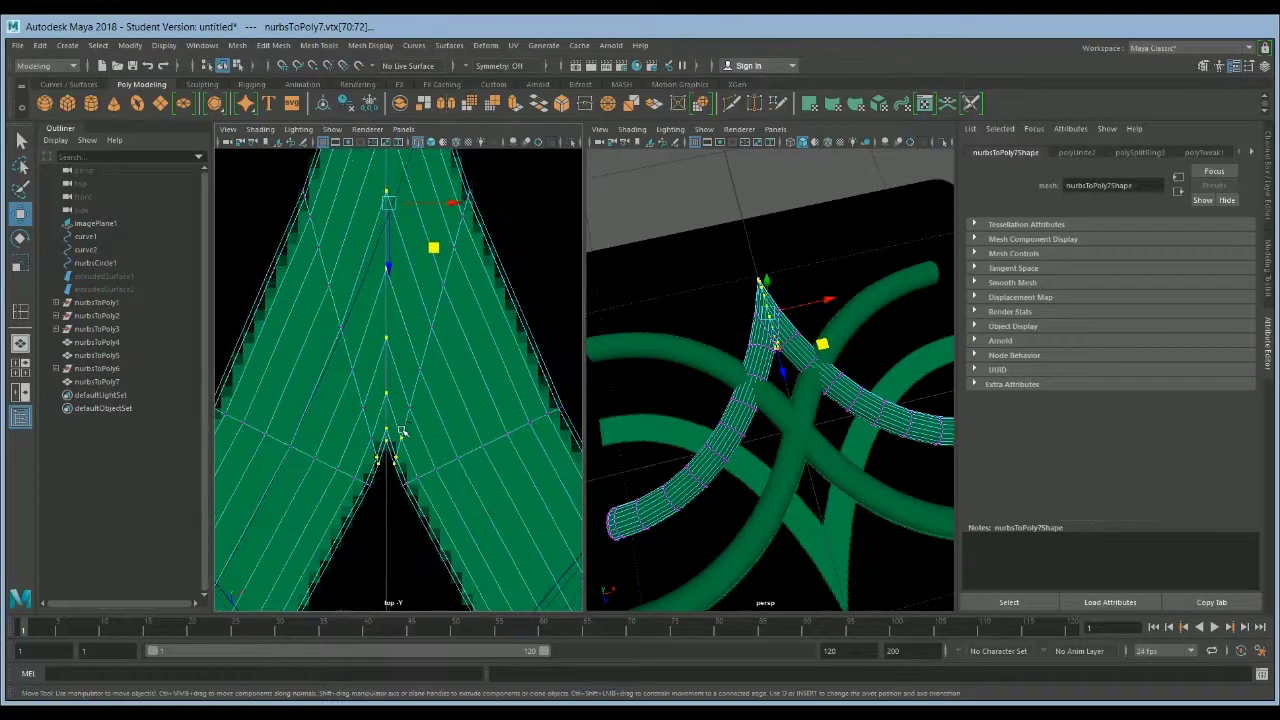
{"action": "scroll", "coordinate": [385, 473], "scroll_direction": "down", "scroll_amount": 3}
{"action": "right_click_drag", "start_coordinate": [440, 450], "coordinate": [440, 400], "text": "shift"}
{"action": "key", "text": "1"}
{"action": "scroll", "coordinate": [470, 430], "scroll_direction": "down", "scroll_amount": 5}
{"action": "scroll", "coordinate": [471, 423], "scroll_direction": "up", "scroll_amount": 3}
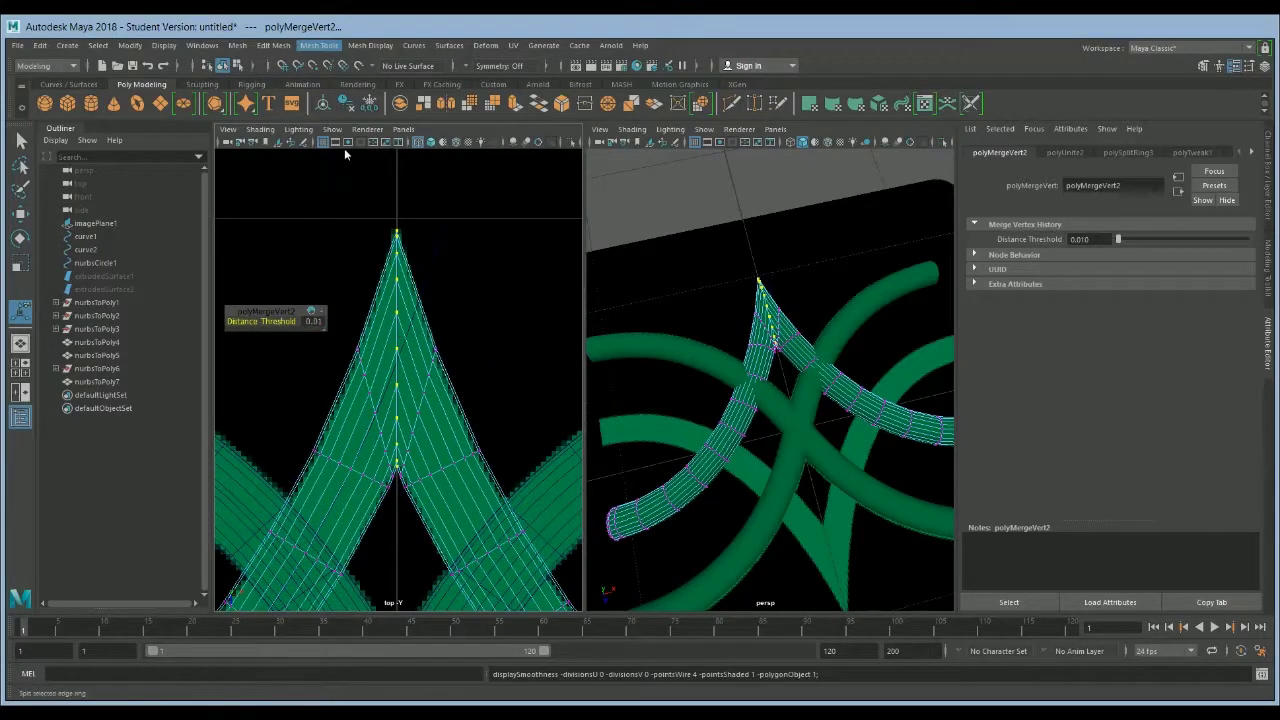
Try the Offset Edge Loop tool on the tip's central seam, and preview the pointed mesh smoothed and unsmoothed.
{"action": "right_click_drag", "start_coordinate": [344, 209], "coordinate": [400, 295], "text": "shift"}
{"action": "left_click_drag", "start_coordinate": [392, 320], "coordinate": [443, 390]}
{"action": "key", "text": "q"}
{"action": "key", "text": "3"}
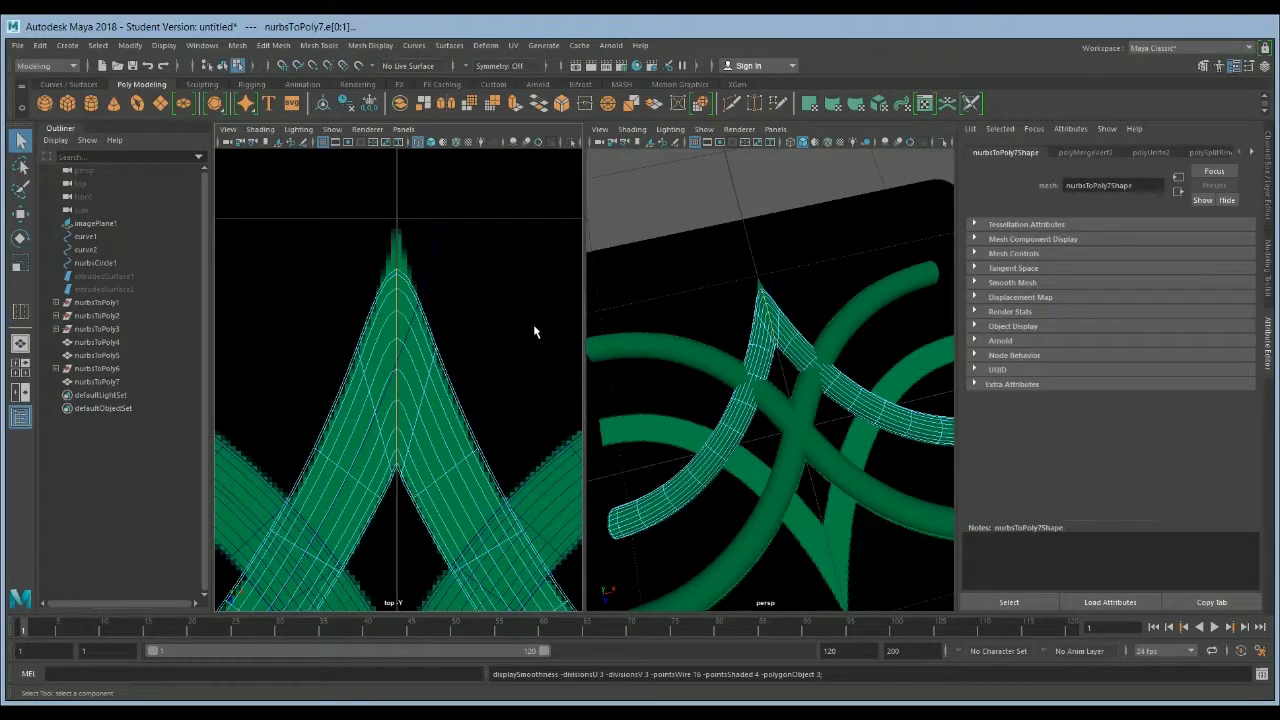
{"action": "key", "text": "1"}
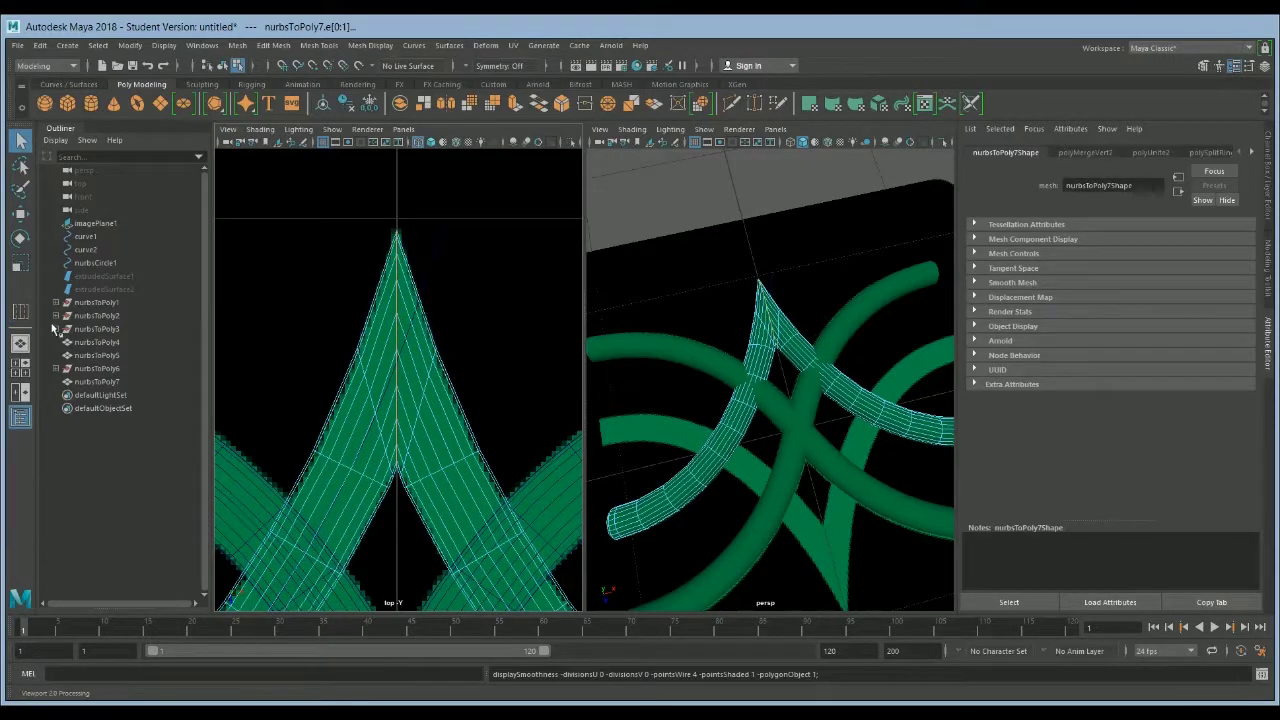
{"action": "key", "text": "y"}
{"action": "scroll", "coordinate": [422, 442], "scroll_direction": "up", "scroll_amount": 2}
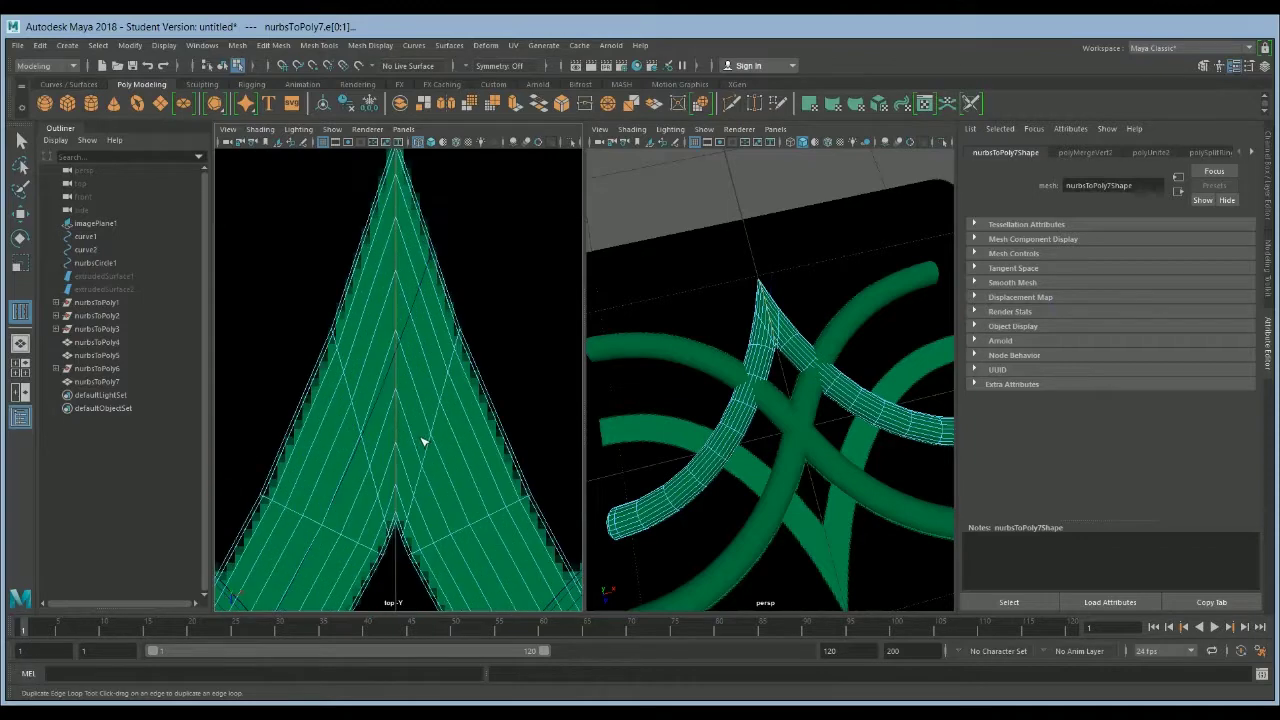
{"action": "key", "text": "q"}
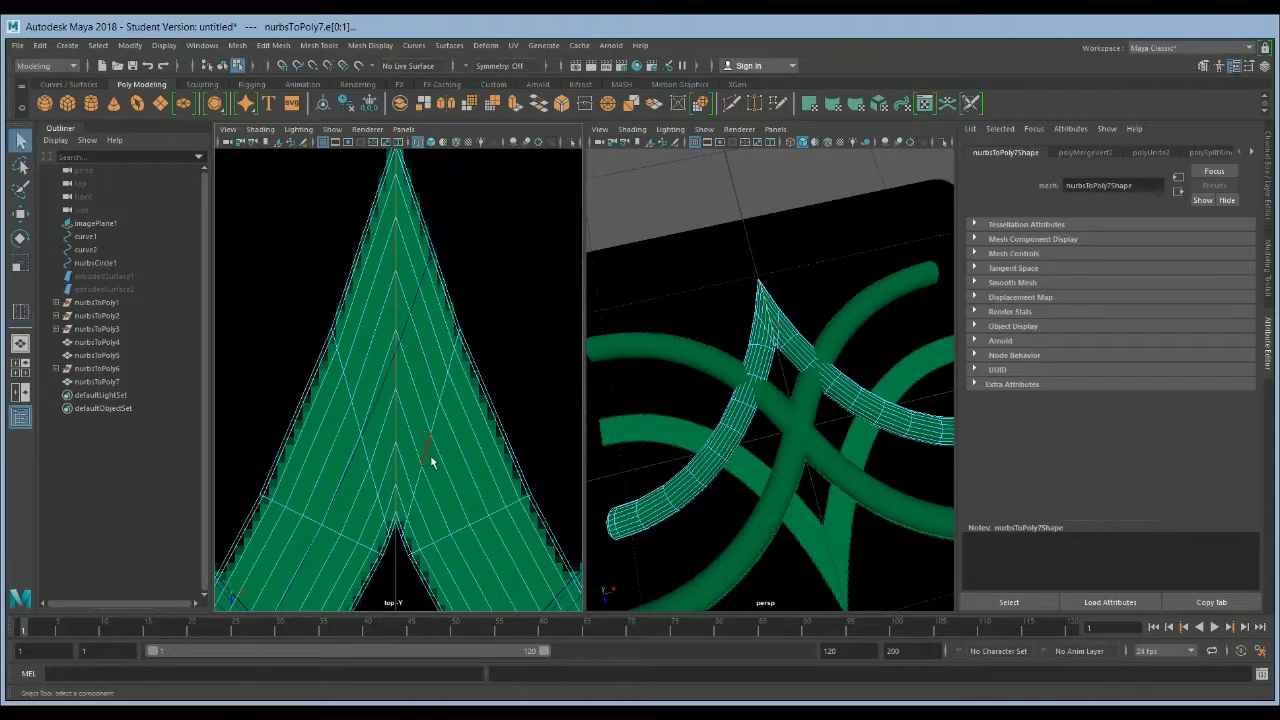
Insert an edge loop across the pointed mesh's left arm near the inner corner and adjust it to fit the reference outline.
{"action": "right_click_drag", "start_coordinate": [348, 152], "coordinate": [349, 457], "text": "shift"}
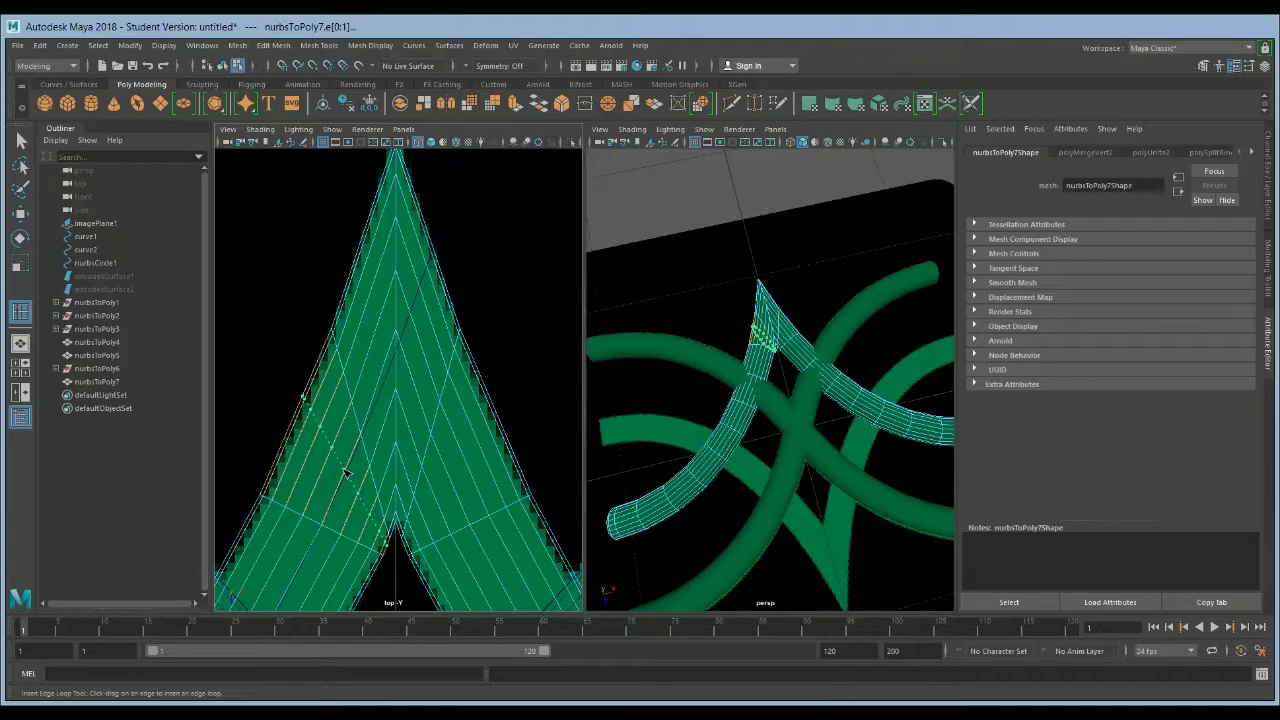
{"action": "left_click", "coordinate": [345, 475]}
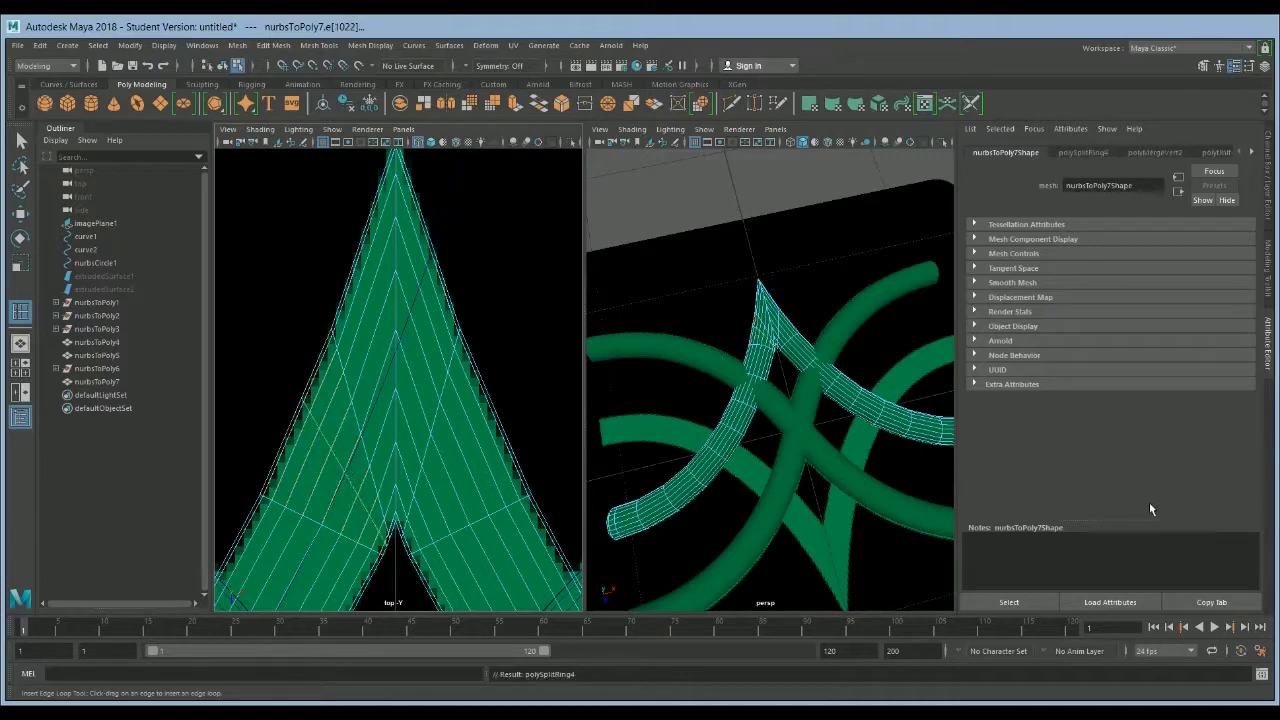
{"action": "key", "text": "w"}
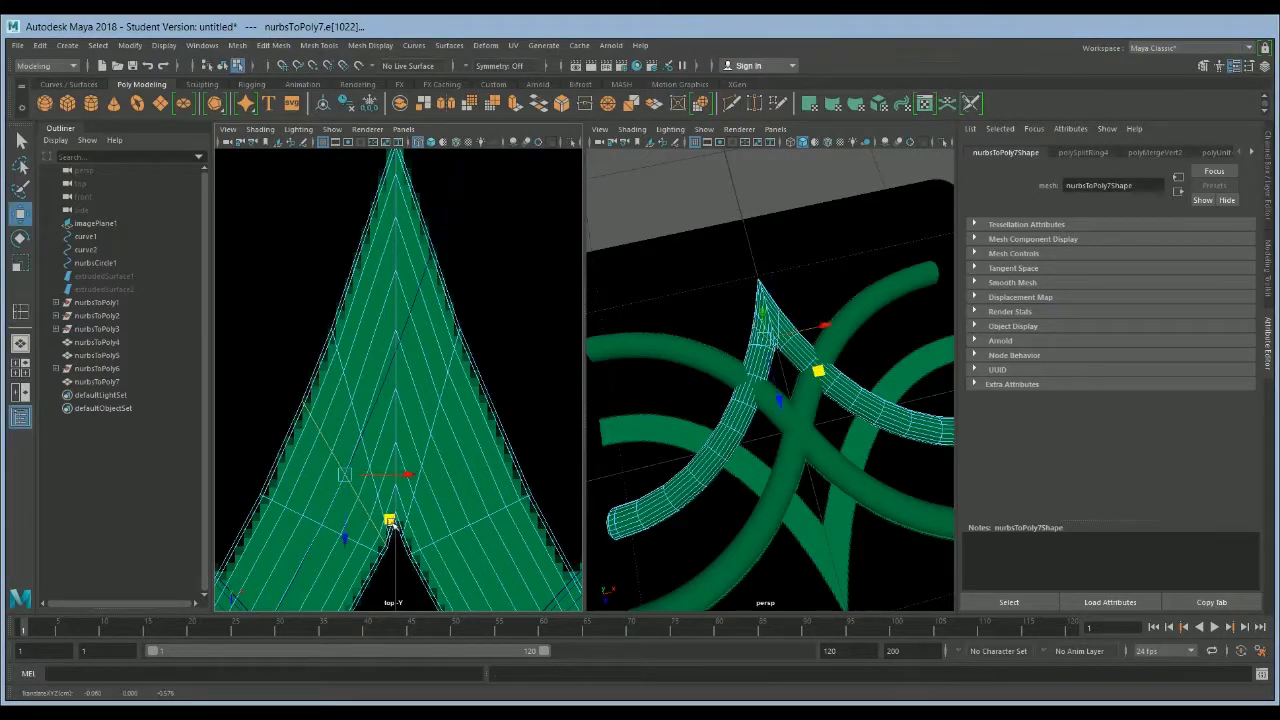
{"action": "key", "text": "e"}
{"action": "key", "text": "r"}
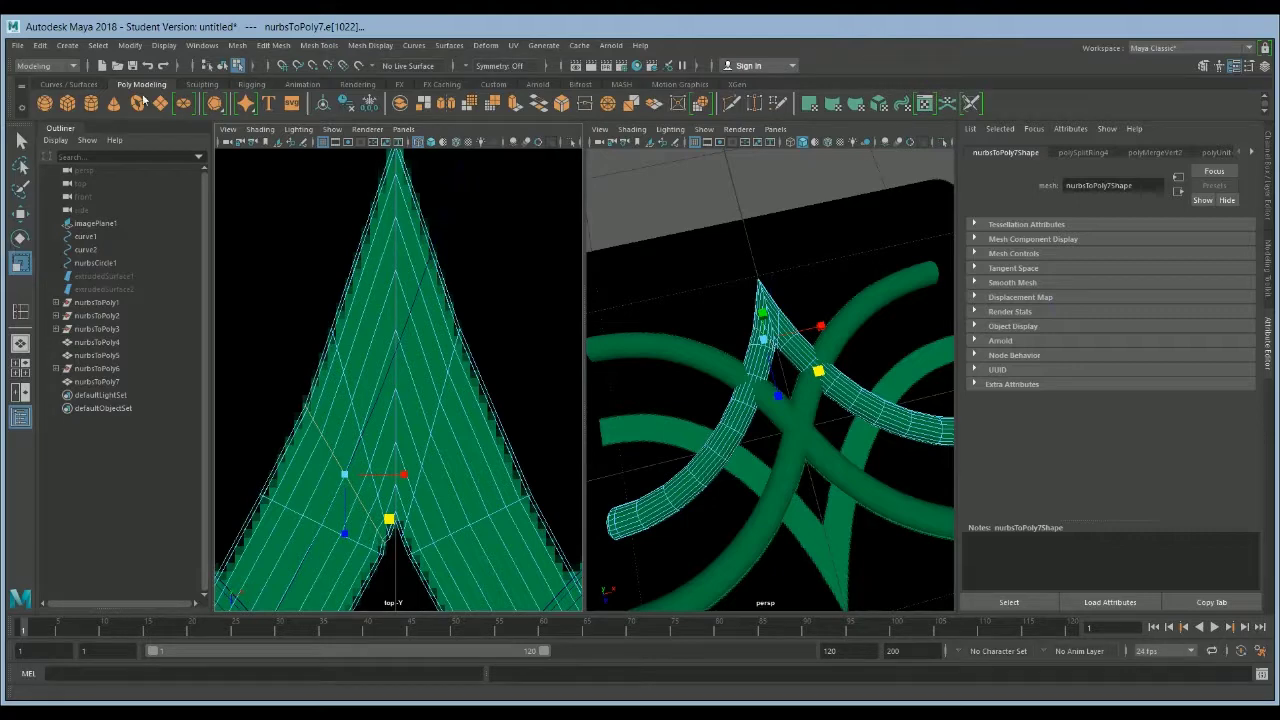
{"action": "key", "text": "ctrl+z"}
{"action": "key", "text": "ctrl+z"}
{"action": "key", "text": "ctrl+z"}
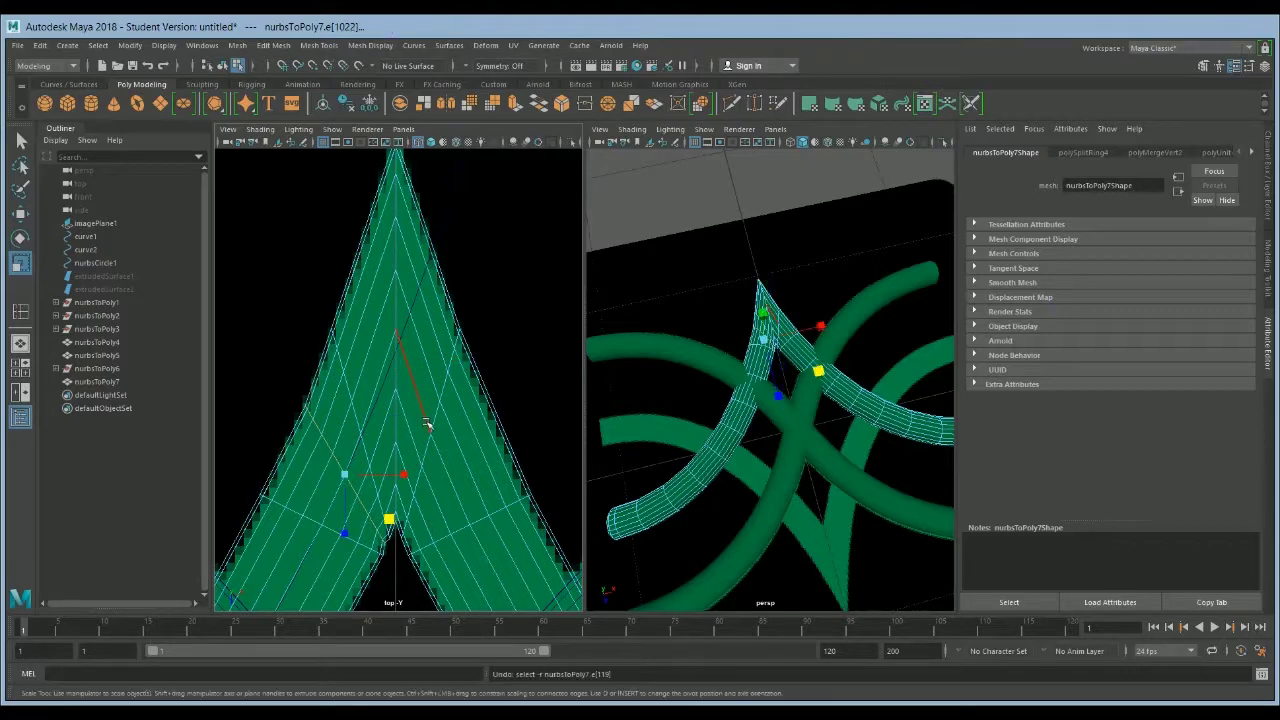
Delete the diagonal edge crossing the pointed mesh's left arm just above the inner corner.
{"action": "key", "text": "w"}
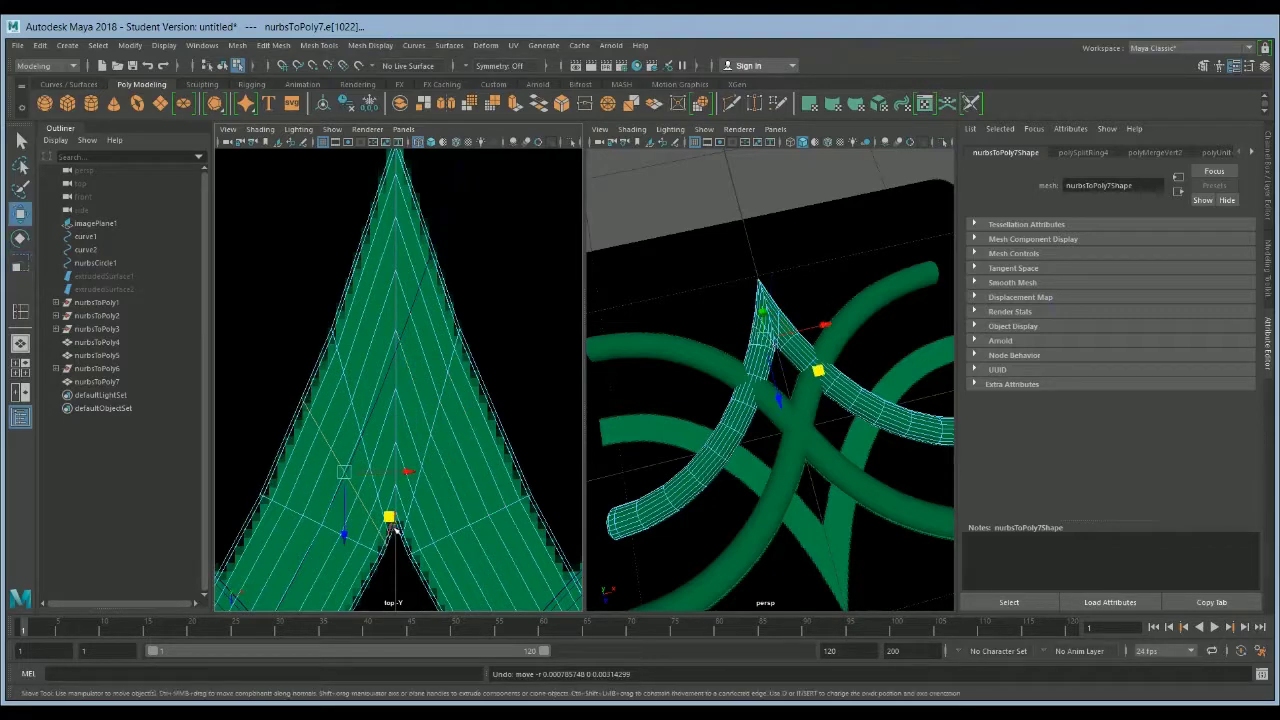
{"action": "key", "text": "e"}
{"action": "key", "text": "r"}
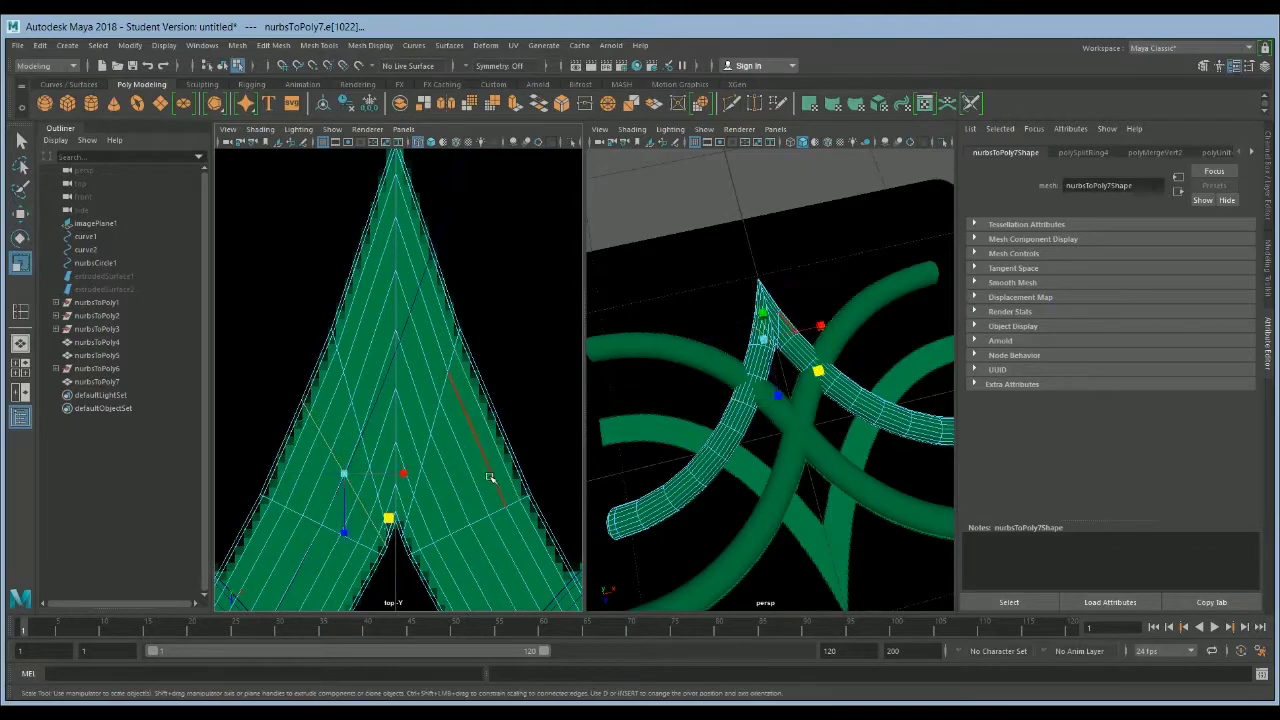
{"action": "left_click", "coordinate": [346, 388]}
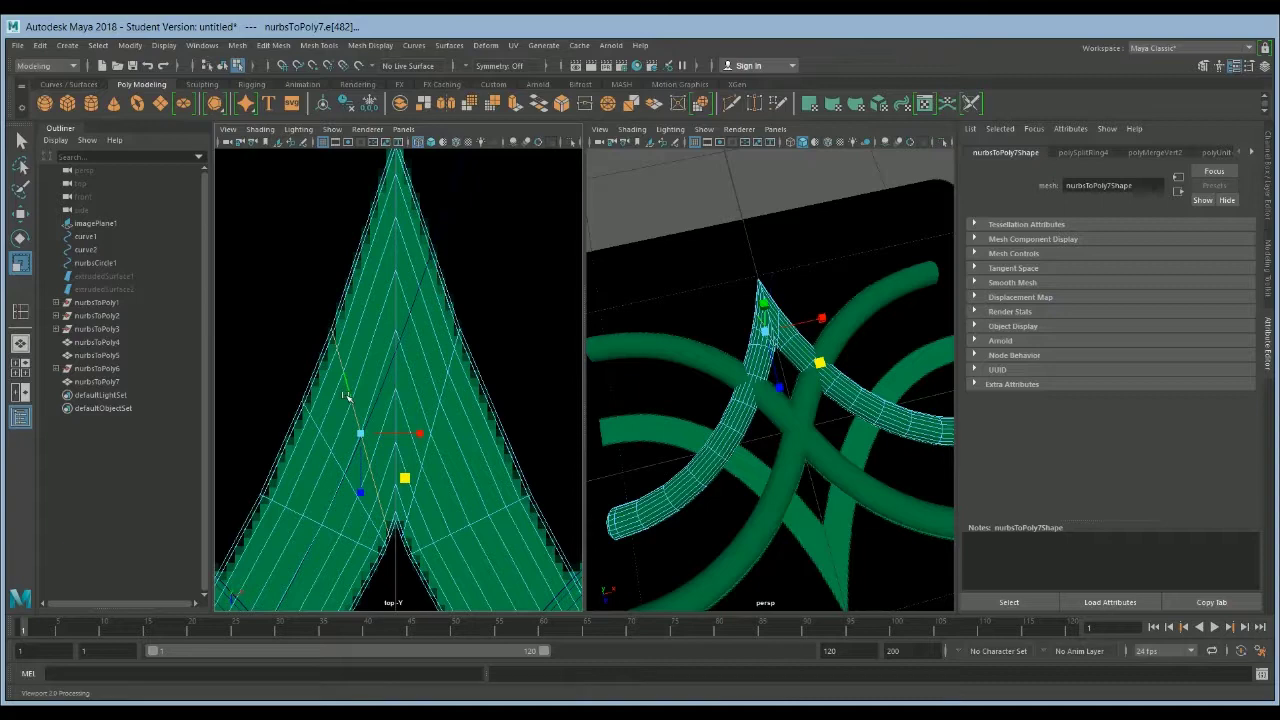
{"action": "key", "text": "Delete"}
Delete all faces of the pointed mesh's right half, leaving only the left arm.
{"action": "scroll", "coordinate": [449, 391], "scroll_direction": "down", "scroll_amount": 5}
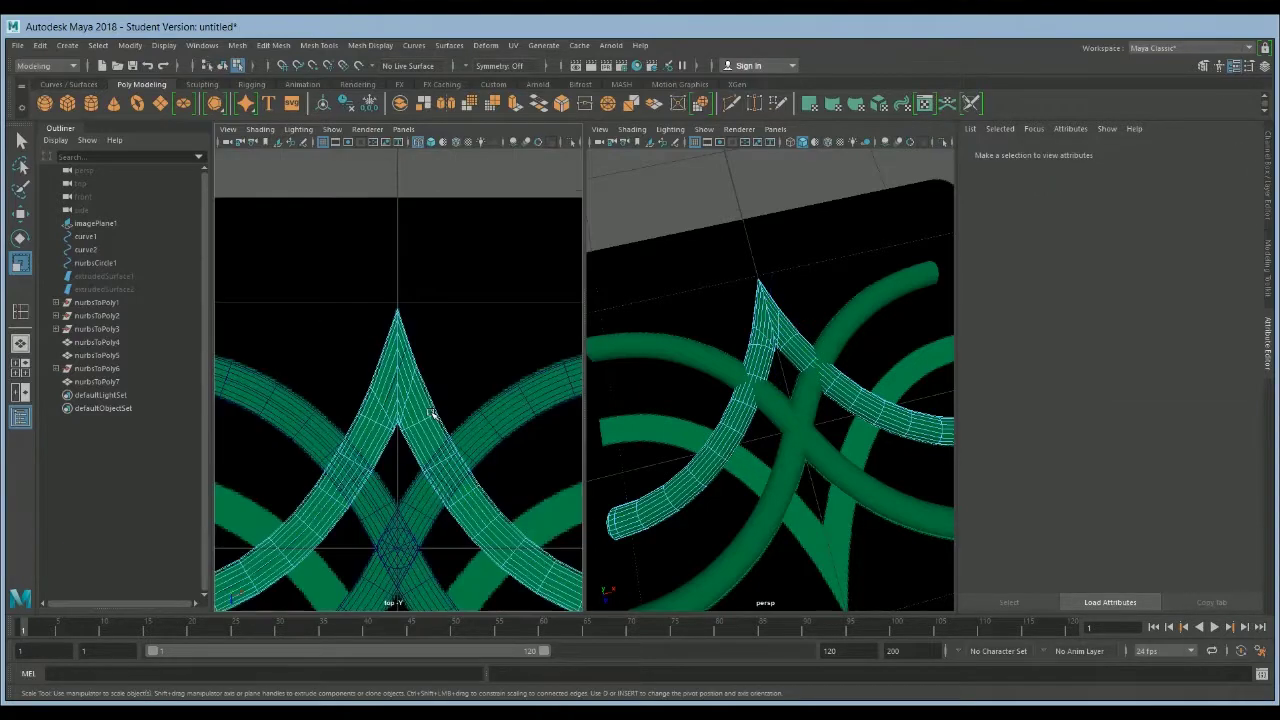
{"action": "scroll", "coordinate": [372, 351], "scroll_direction": "up", "scroll_amount": 2}
{"action": "double_click", "coordinate": [307, 287]}
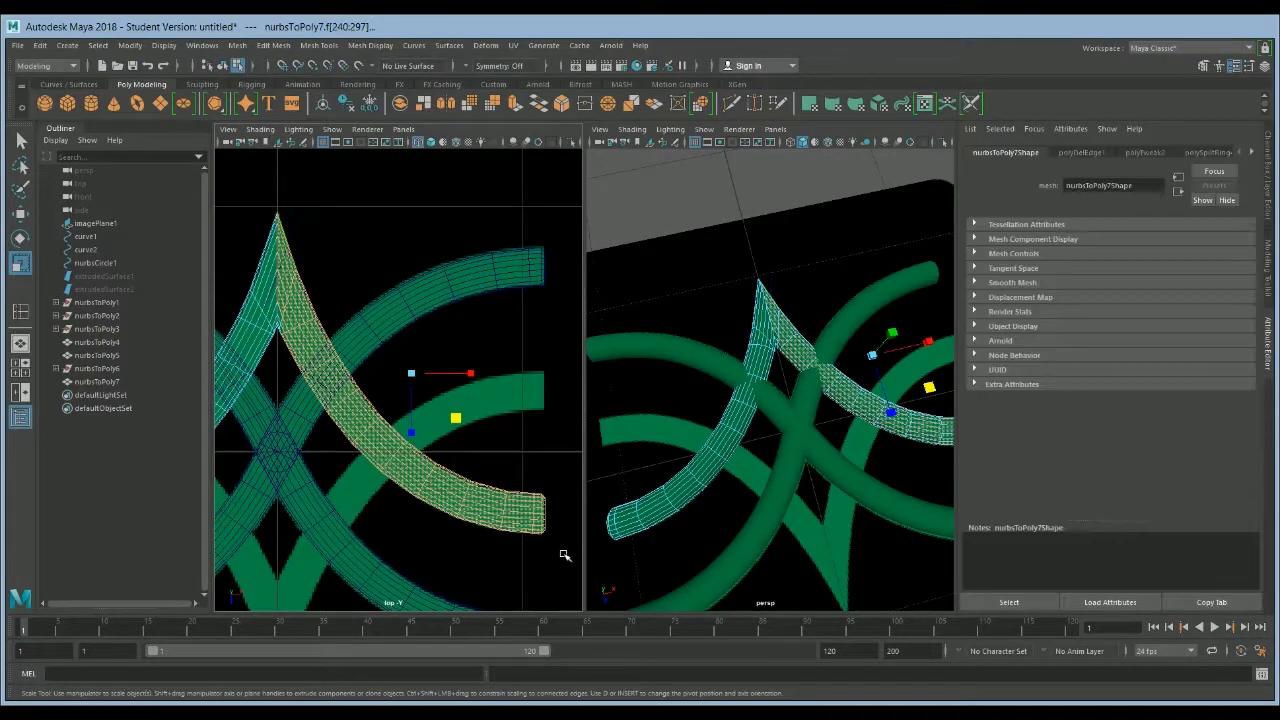
{"action": "key", "text": "Delete"}
{"action": "left_click_drag", "start_coordinate": [279, 306], "coordinate": [290, 336]}
{"action": "left_click", "coordinate": [333, 369]}
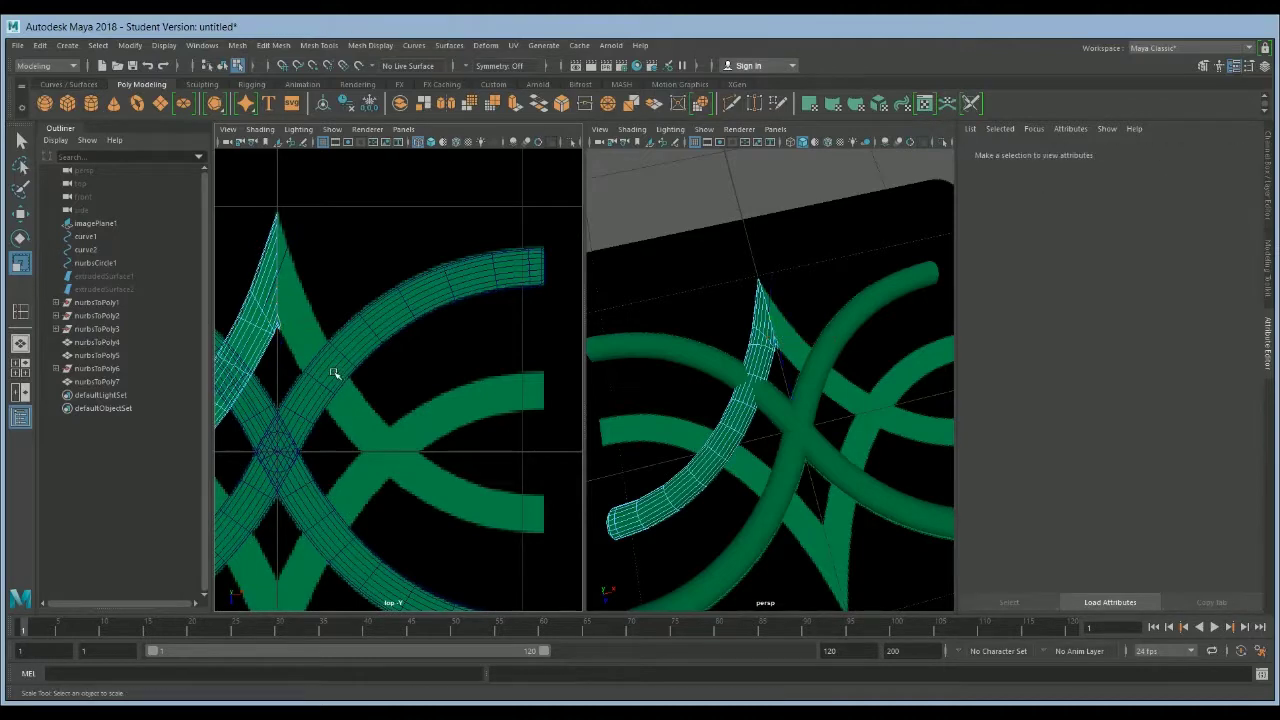
Create a mirrored duplicate of the remaining left arm with Duplicate Special and combine both halves into one pointed mesh.
{"action": "scroll", "coordinate": [333, 369], "scroll_direction": "up", "scroll_amount": 3}
{"action": "left_click_drag", "start_coordinate": [316, 290], "coordinate": [337, 345]}
{"action": "key", "text": "F8"}
{"action": "key", "text": "F8"}
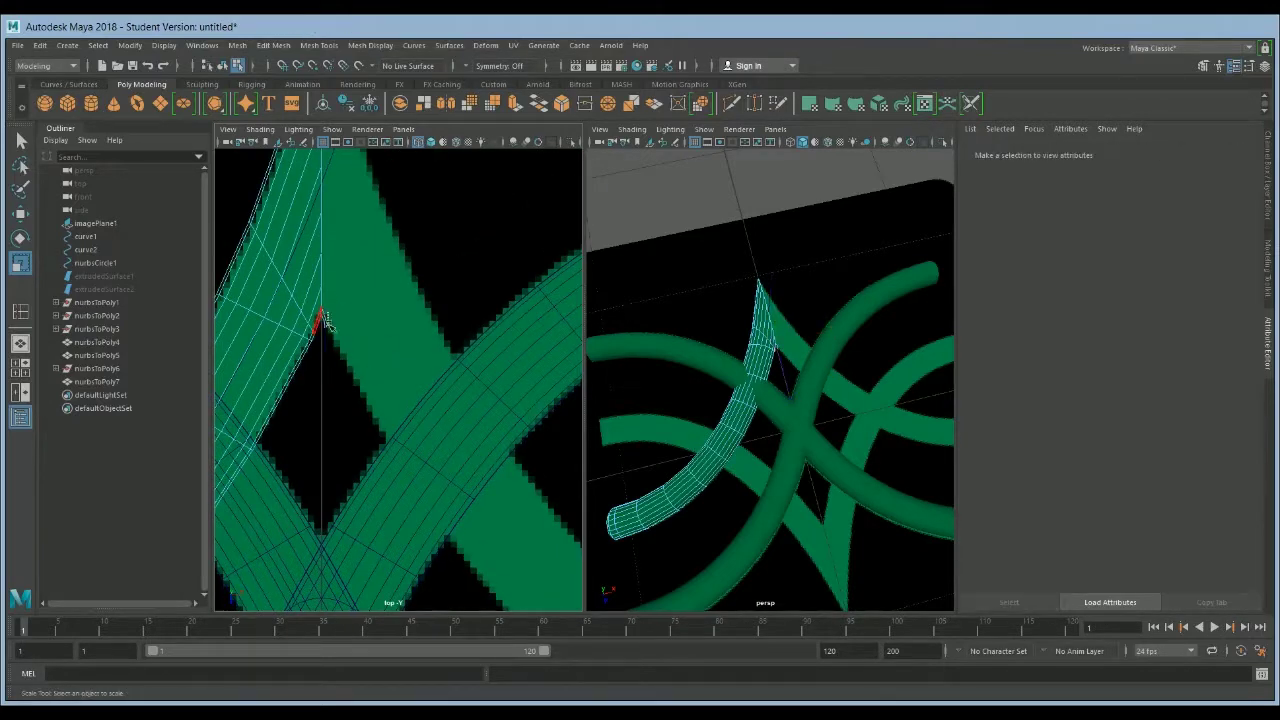
{"action": "key", "text": "F8"}
{"action": "left_click", "coordinate": [771, 397]}
{"action": "left_click_drag", "start_coordinate": [771, 397], "coordinate": [760, 330], "text": "alt"}
{"action": "left_click", "coordinate": [755, 340]}
{"action": "key", "text": "ctrl+z"}
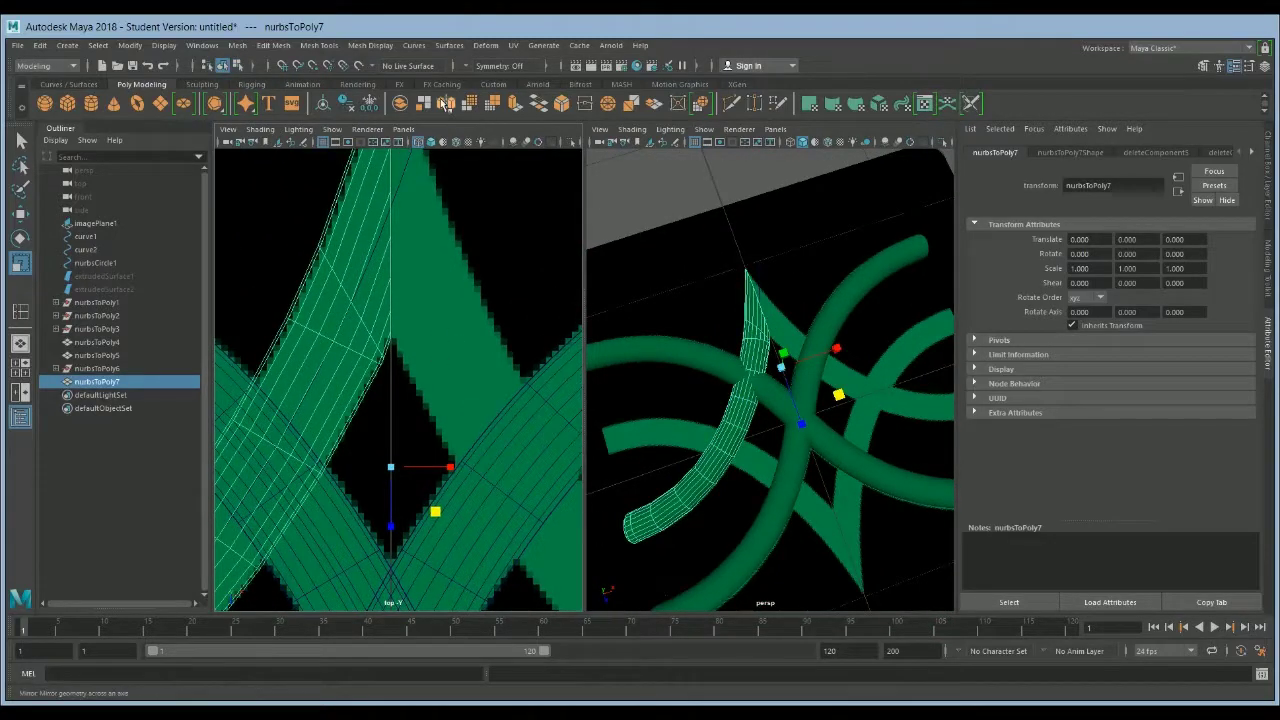
{"action": "key", "text": "ctrl+shift+d"}
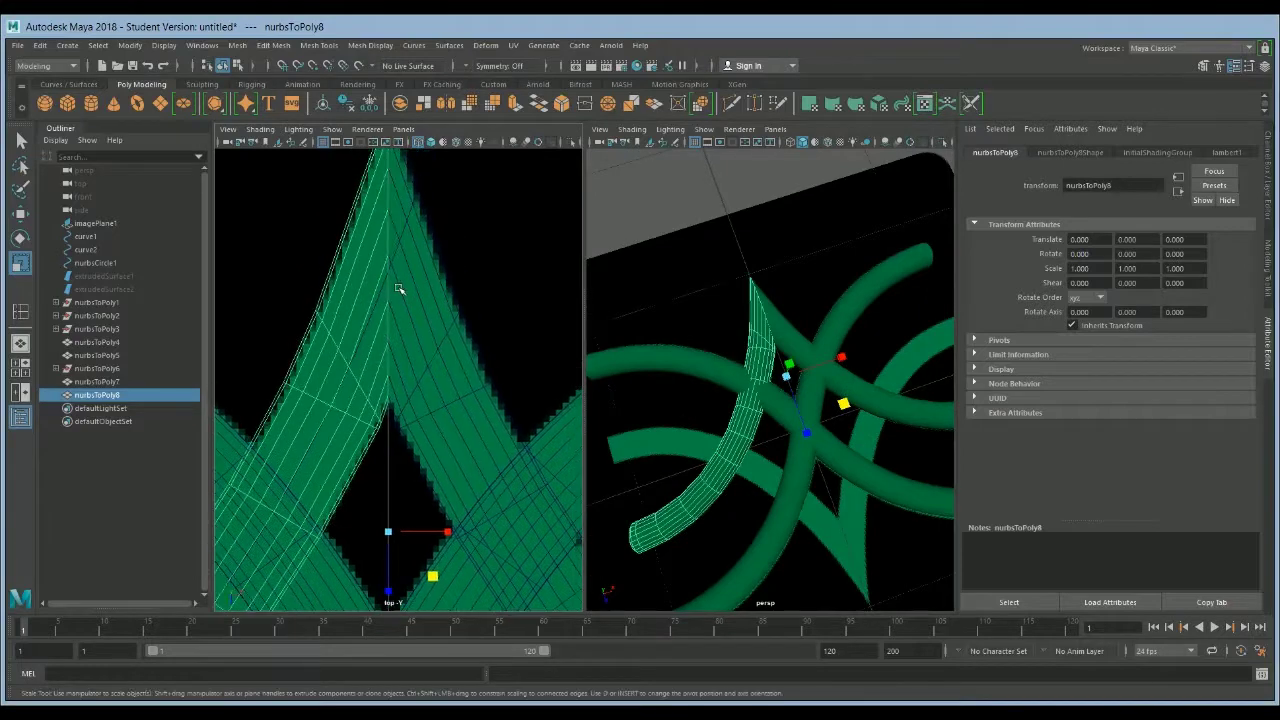
{"action": "key", "text": "ctrl+shift+d"}
{"action": "left_click", "coordinate": [420, 285]}
Merge the tip's central seam vertices with a 0.01 distance threshold and add offset edge loops on both sides of the seam.
{"action": "left_click_drag", "start_coordinate": [372, 160], "coordinate": [394, 499]}
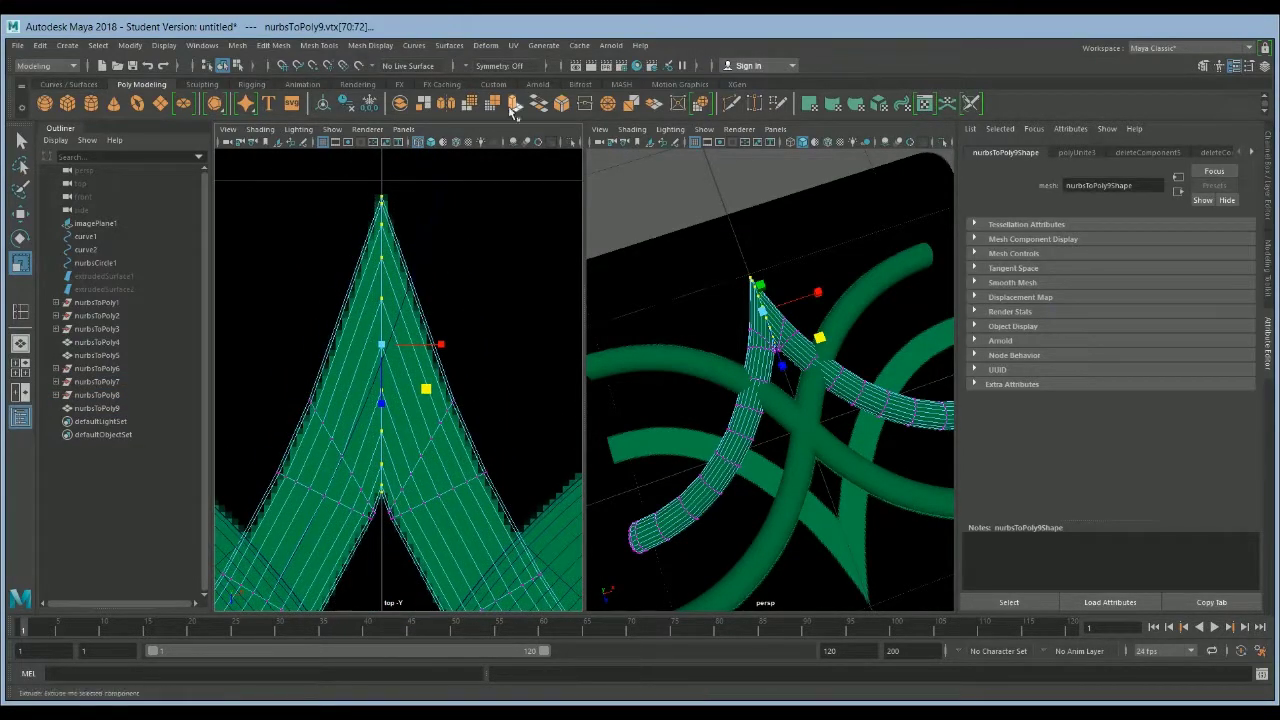
{"action": "right_click_drag", "start_coordinate": [394, 499], "coordinate": [424, 415], "text": "shift"}
{"action": "left_click", "coordinate": [319, 45]}
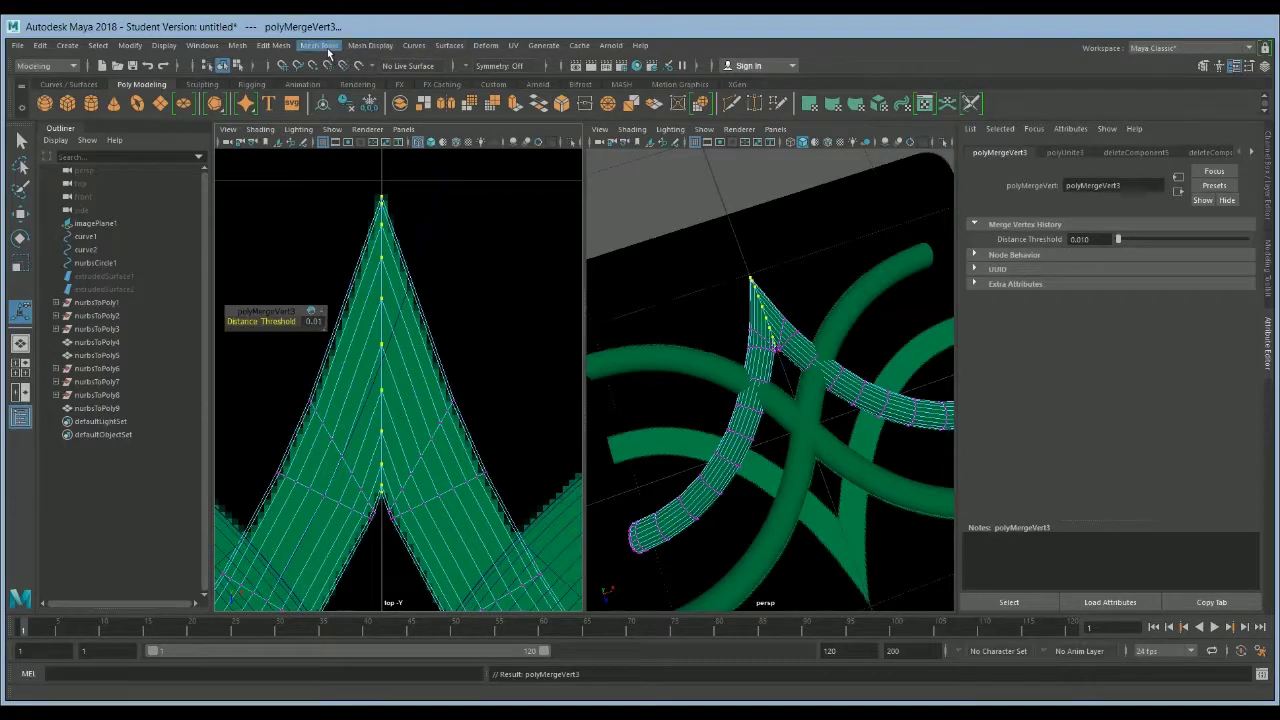
{"action": "left_click", "coordinate": [363, 200]}
{"action": "left_click_drag", "start_coordinate": [428, 343], "coordinate": [437, 346]}
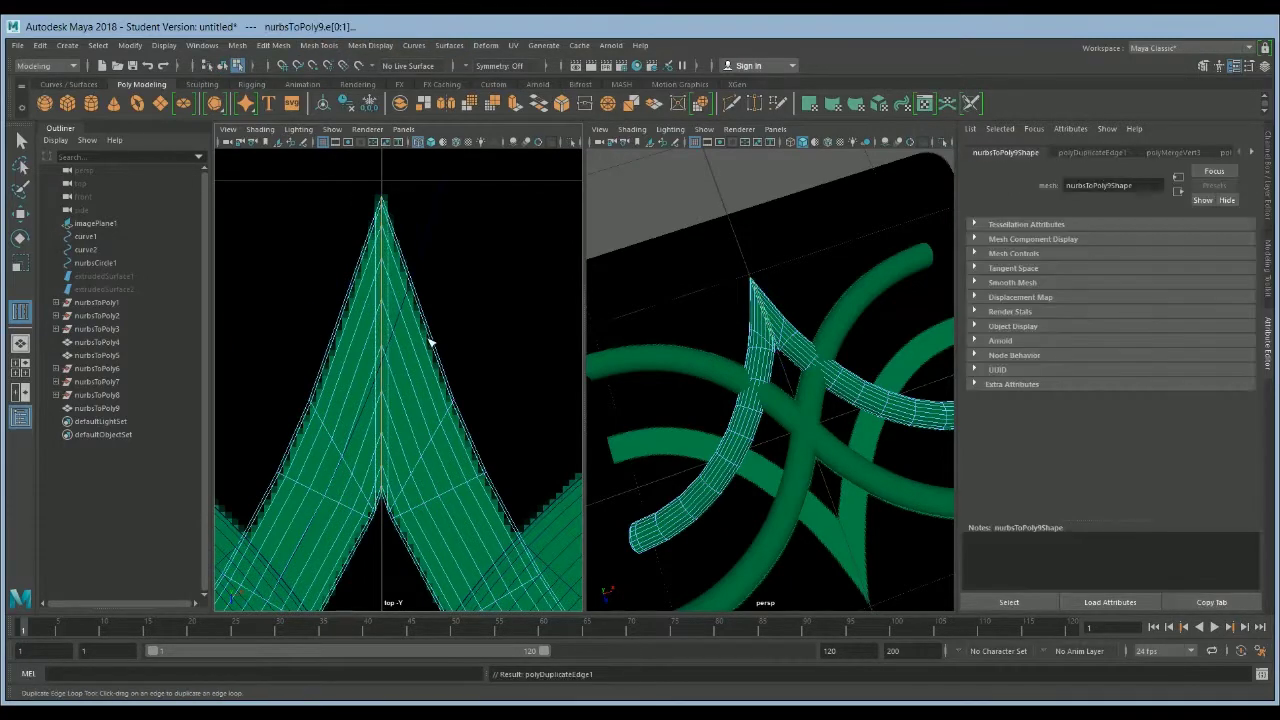
Select the whole pointed mesh and create a flipped duplicate with Duplicate Special for the emblem's opposite point.
{"action": "key", "text": "q"}
{"action": "left_click", "coordinate": [714, 265]}
{"action": "left_click_drag", "start_coordinate": [714, 265], "coordinate": [800, 366], "text": "alt"}
{"action": "left_click", "coordinate": [748, 339]}
{"action": "key", "text": "ctrl+z"}
{"action": "key", "text": "ctrl+z"}
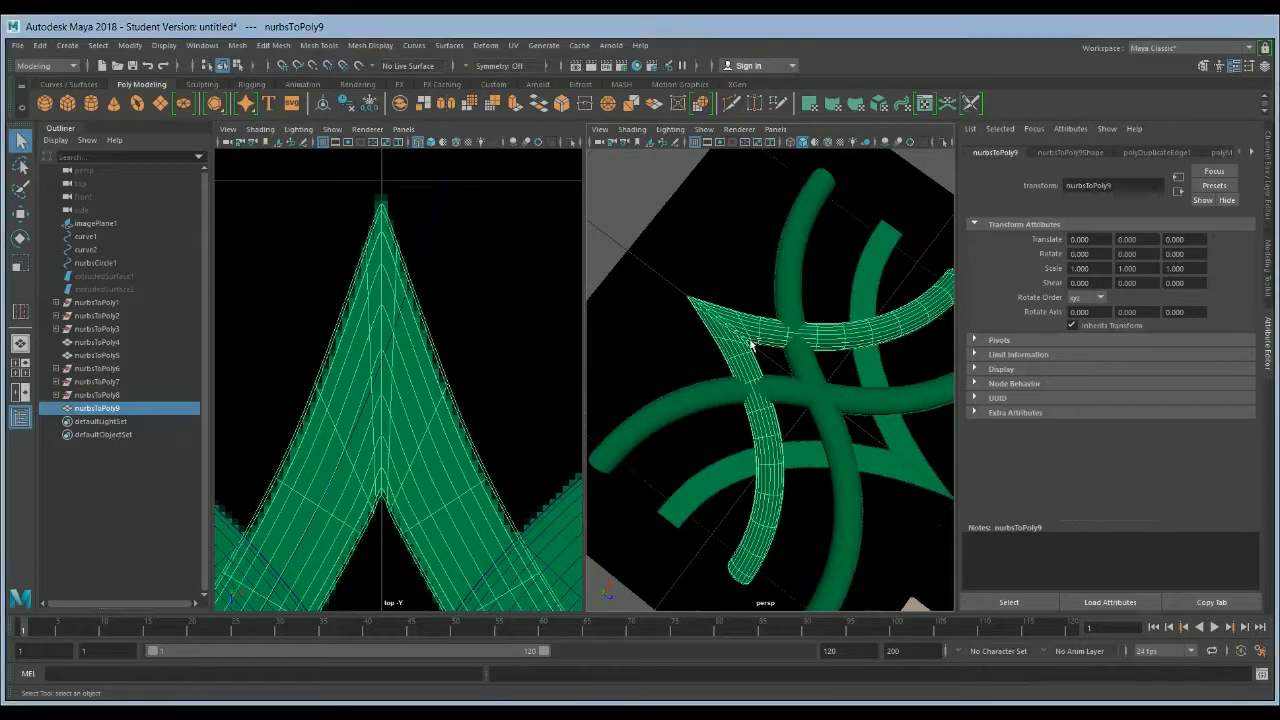
{"action": "key", "text": "ctrl+shift+d"}
Select both pointed meshes and the remaining curved tubes and combine them into a single emblem mesh.
{"action": "left_click_drag", "start_coordinate": [771, 396], "coordinate": [725, 467], "text": "alt"}
{"action": "key", "text": "space"}
{"action": "left_click", "coordinate": [680, 252], "text": "shift"}
{"action": "left_click", "coordinate": [500, 495], "text": "shift"}
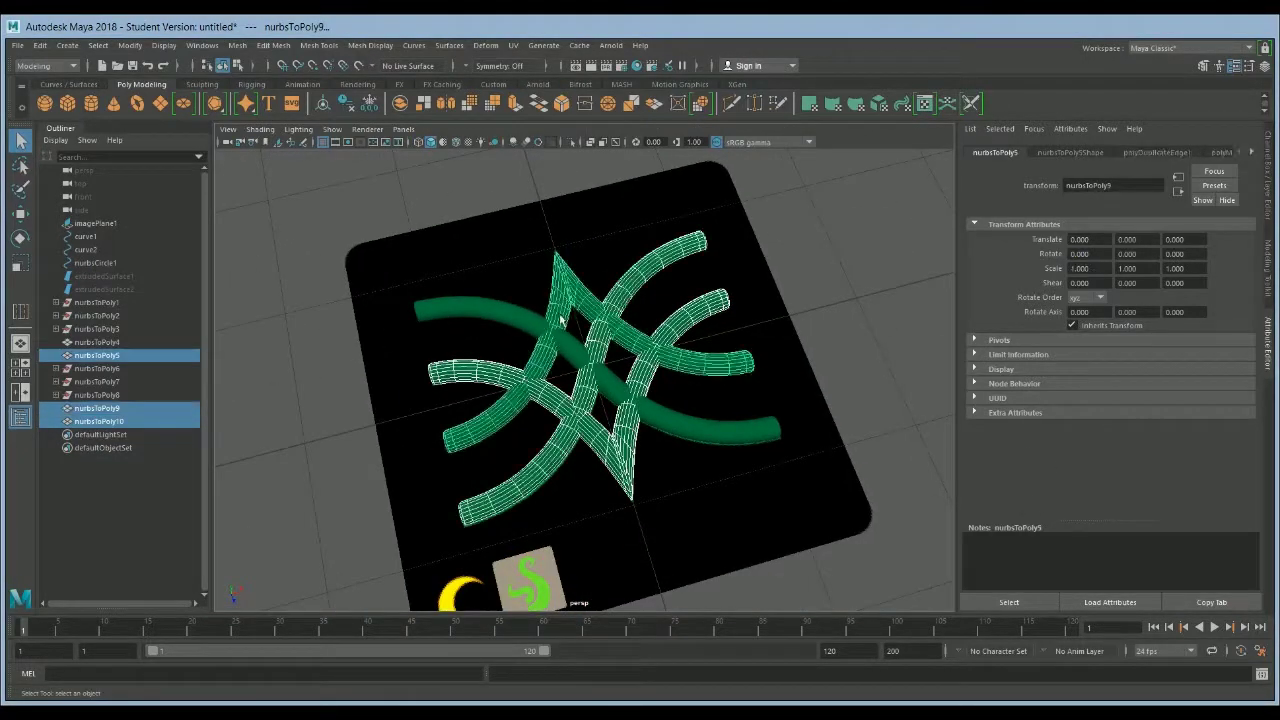
{"action": "left_click", "coordinate": [470, 312], "text": "shift"}
{"action": "left_click", "coordinate": [401, 103]}
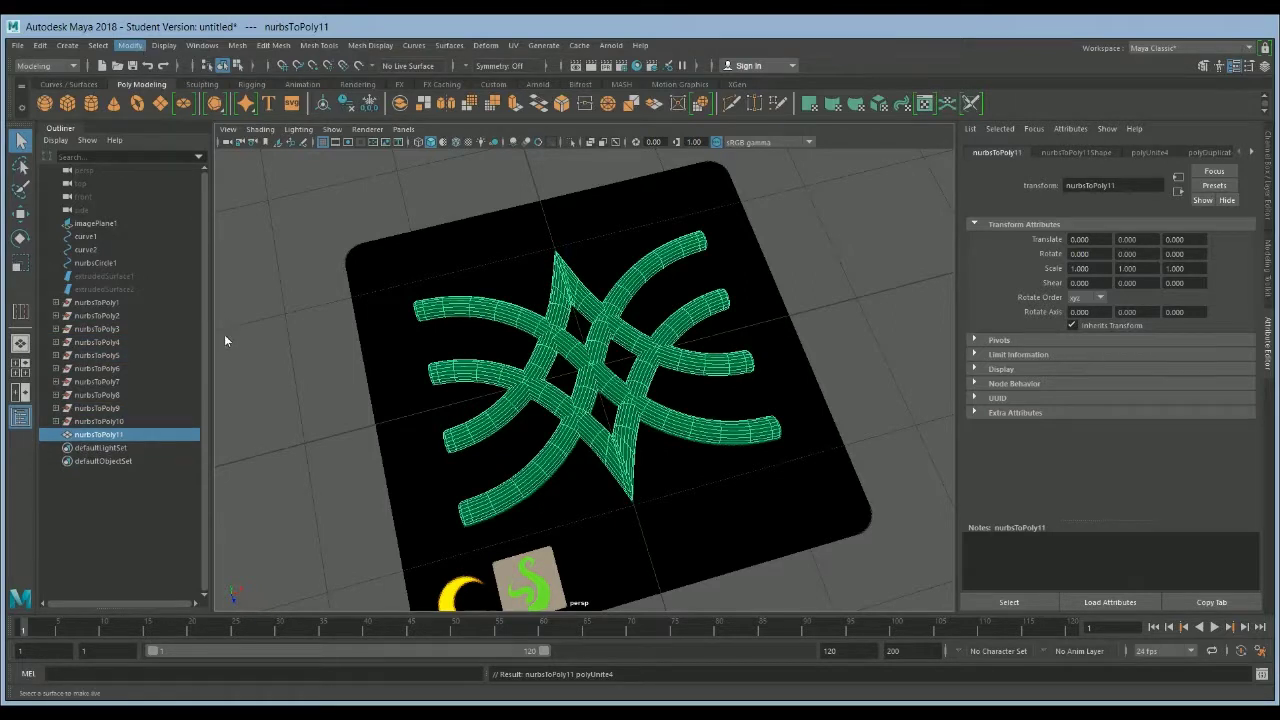
{"action": "key", "text": "q"}
{"action": "key", "text": "ctrl+d"}
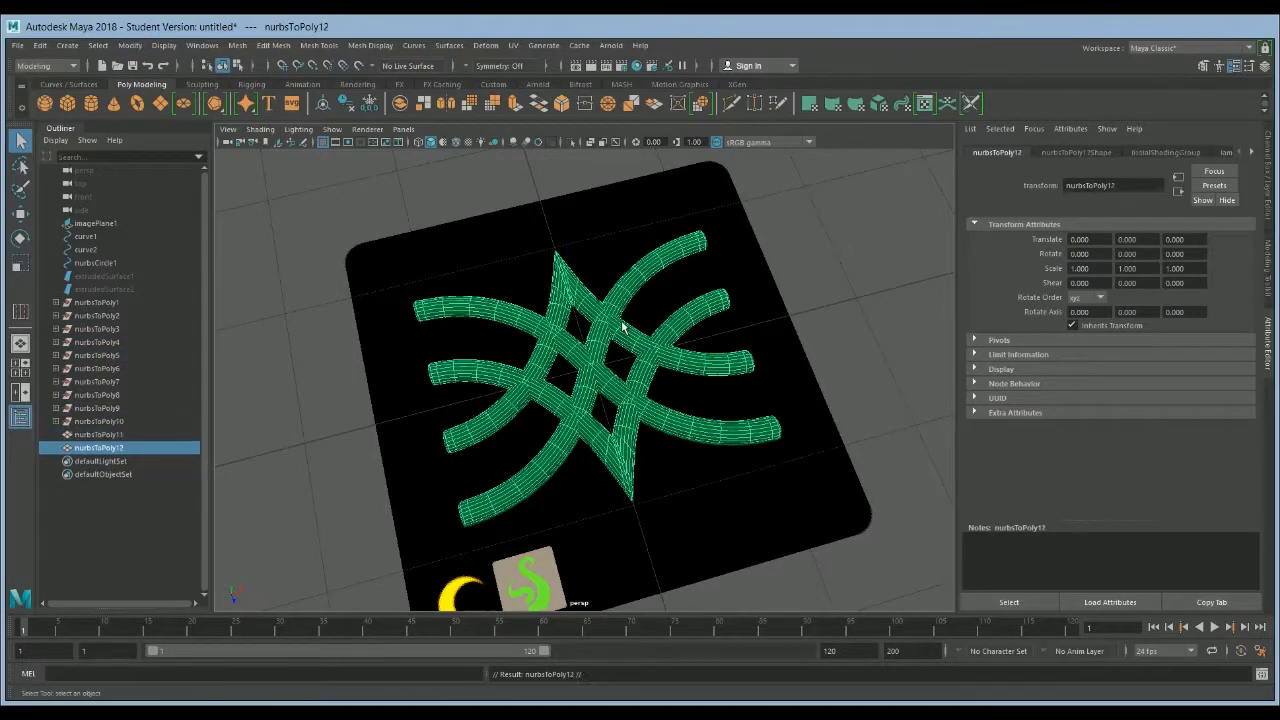
{"action": "key", "text": "ctrl+z"}
Clear the combined emblem's construction history and delete the leftover curves, NURBS circle and extruded surfaces.
{"action": "key", "text": "ctrl+z"}
{"action": "key", "text": "ctrl+z"}
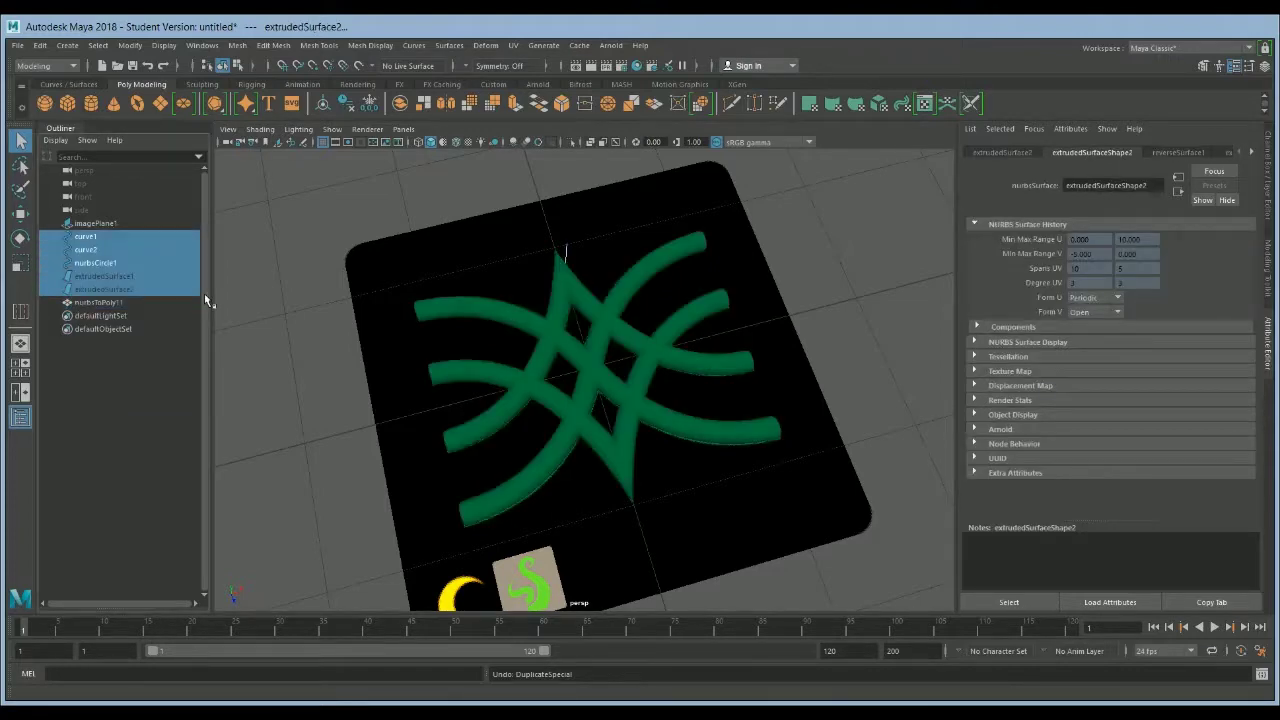
{"action": "key", "text": "Delete"}
Set the emblem's Rotate X to 90 to stand it upright, and raise it above the reference image.
{"action": "left_click", "coordinate": [430, 380]}
{"action": "left_click", "coordinate": [1080, 254]}
{"action": "type", "text": "90"}
{"action": "key", "text": "Return"}
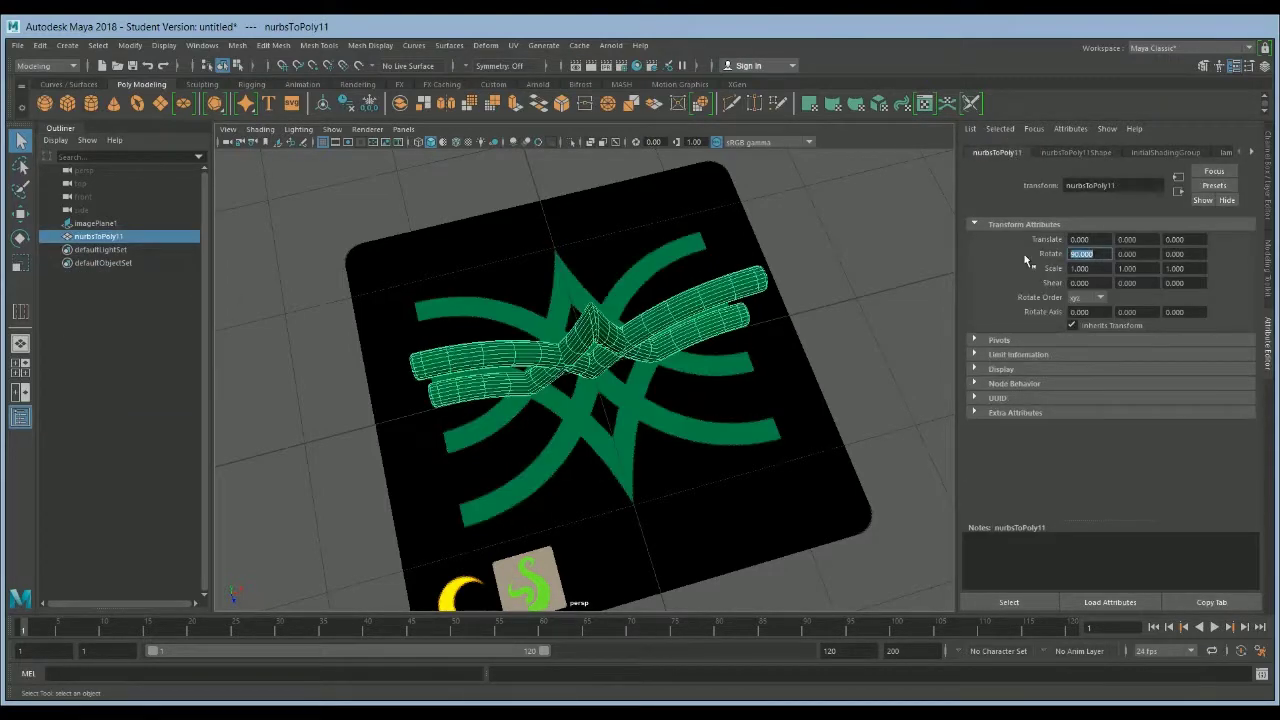
{"action": "left_click_drag", "start_coordinate": [590, 300], "coordinate": [594, 201], "text": "alt"}
{"action": "key", "text": "w"}
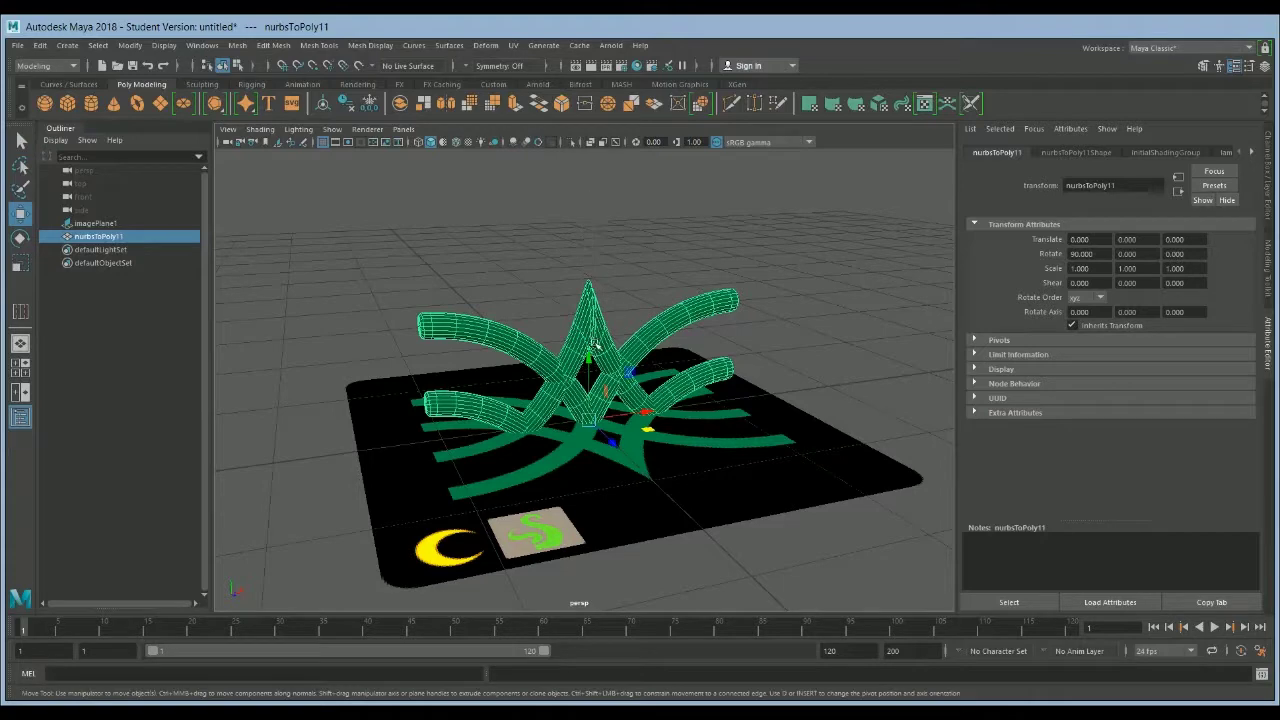
{"action": "left_click_drag", "start_coordinate": [760, 320], "coordinate": [737, 303], "text": "alt"}
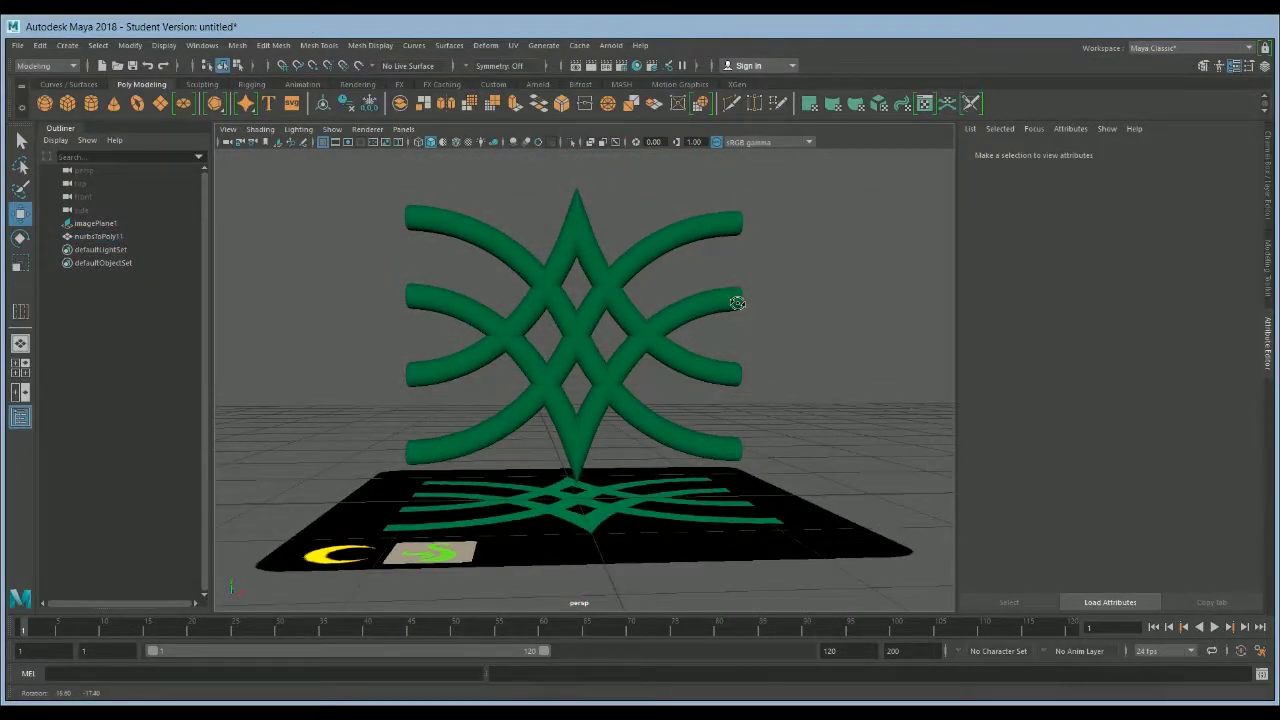